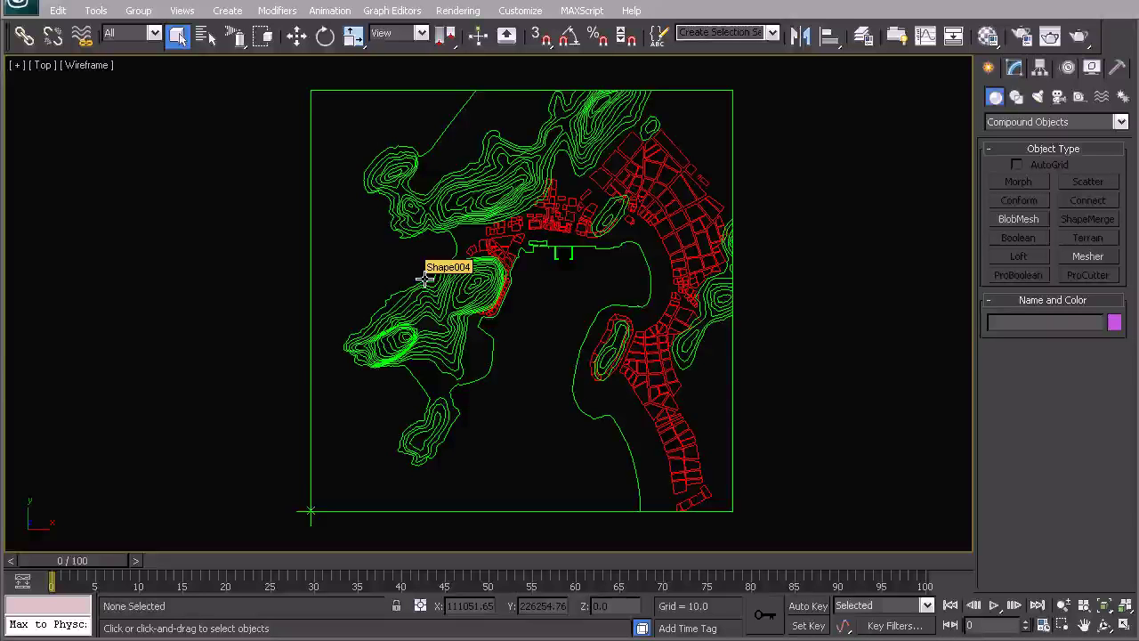
Attach the Contours_Step 1 spline to the coastline spline Shape004.
left_click(425, 280)
middle_click_drag(523, 254, 581, 391)
key("p")
scroll(518, 295, "down", 2)
key("t")
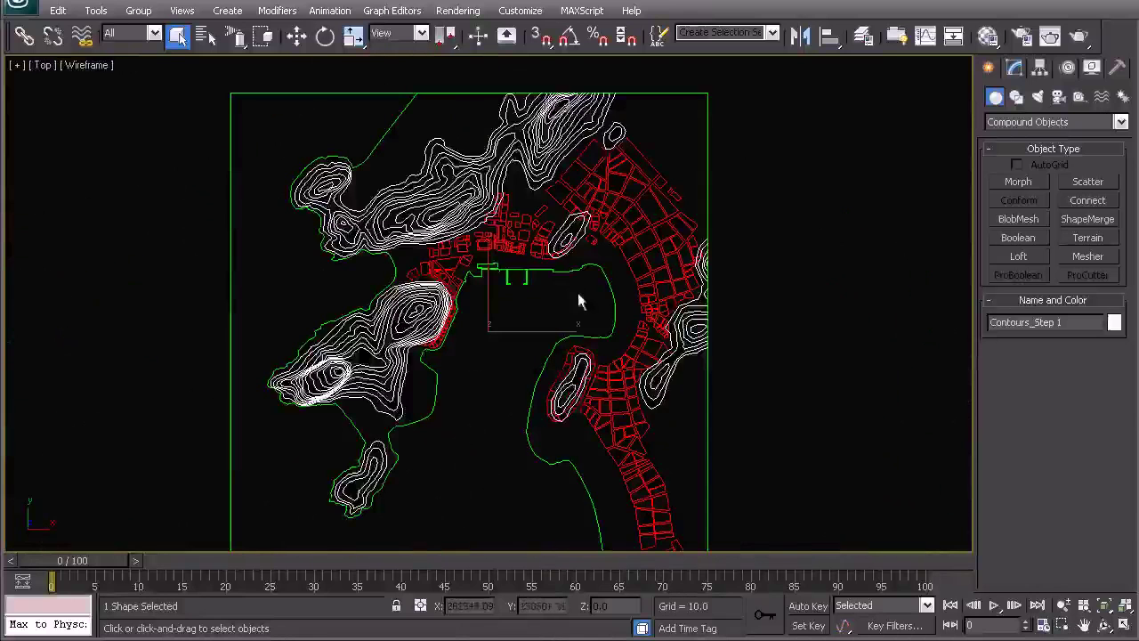
left_click(523, 281)
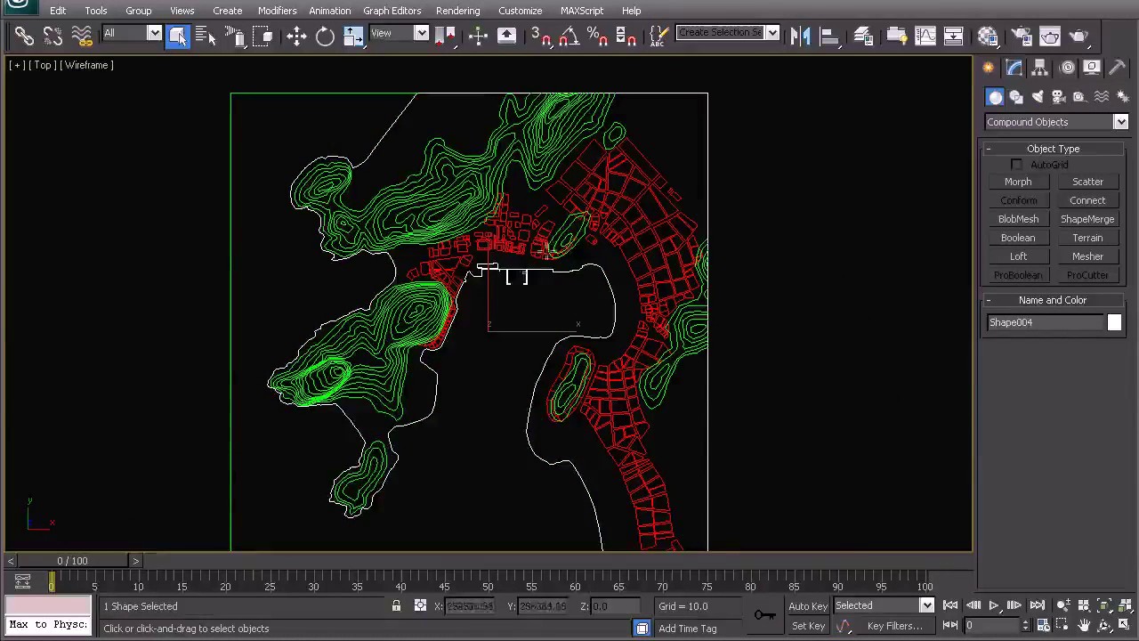
middle_click_drag(514, 273, 548, 274)
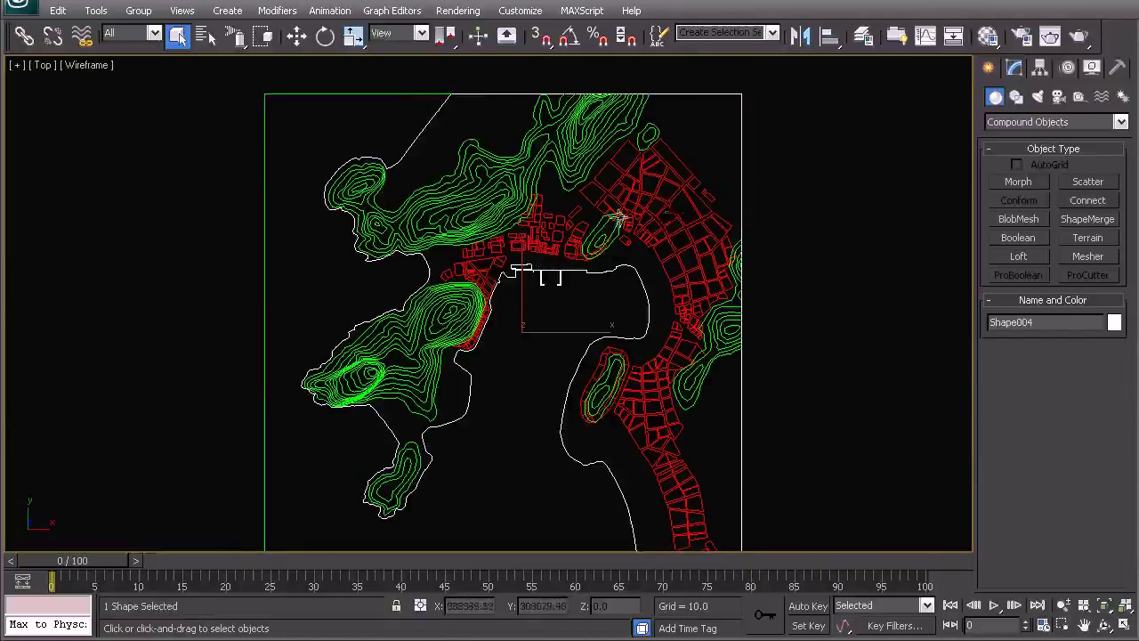
right_click(516, 234)
left_click(576, 259)
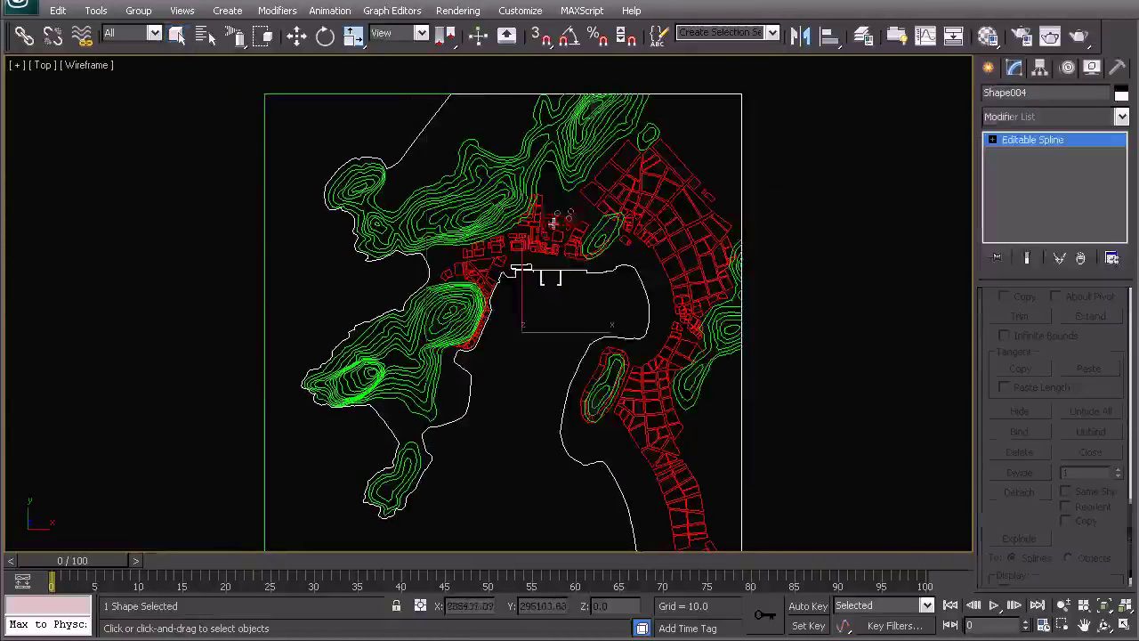
left_click(563, 181)
middle_click_drag(522, 262, 466, 246)
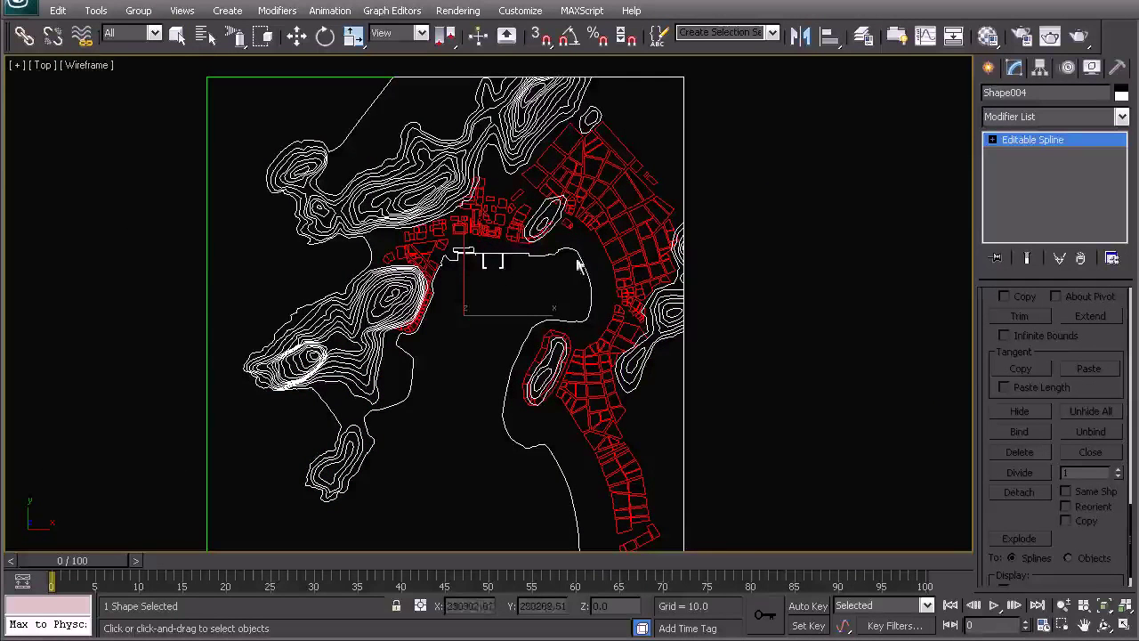
Isolate the combined coastline and contour spline from the rest of the scene.
key("w")
right_click(478, 218)
left_click(545, 140)
left_click(750, 255)
left_click(541, 135)
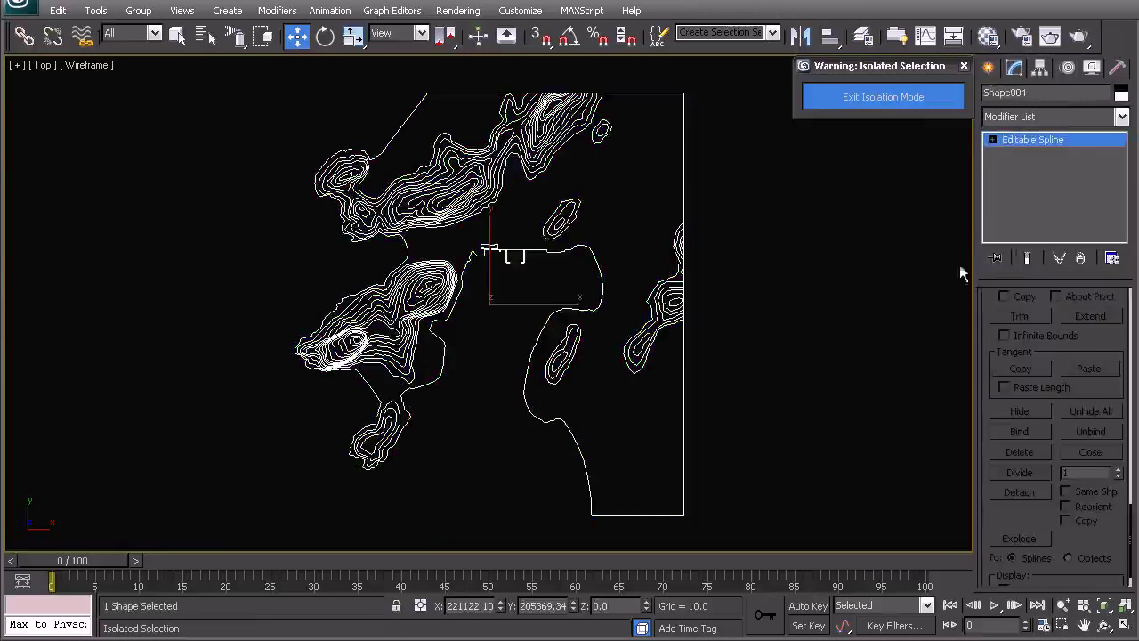
Refine the straight east boundary of the spline with a vertex just above and just below where the hillside contours meet it.
right_click(622, 265)
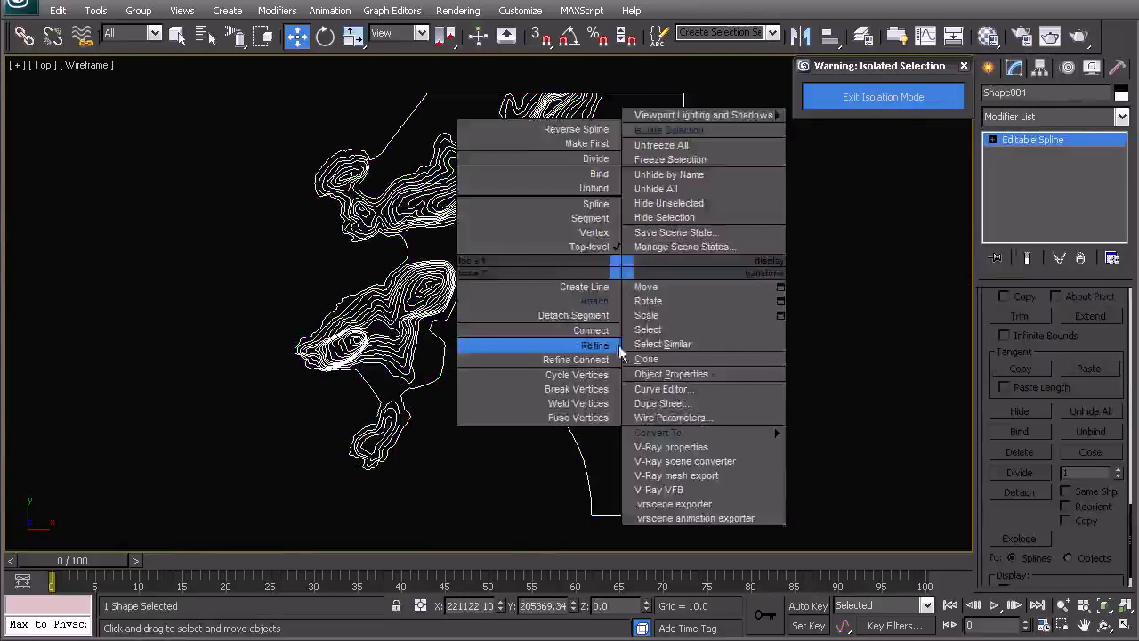
left_click(619, 348)
middle_click_drag(672, 346, 609, 337)
scroll(609, 337, "up", 5)
middle_click_drag(781, 361, 545, 424)
scroll(508, 326, "up", 4)
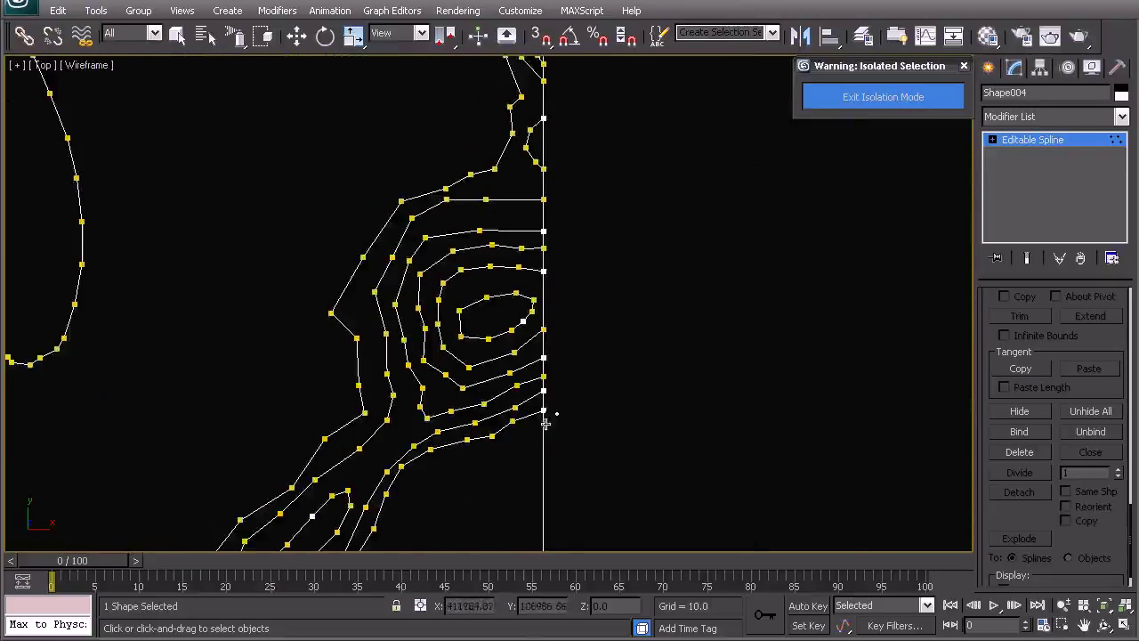
middle_click_drag(552, 162, 577, 342)
middle_click_drag(558, 114, 565, 280)
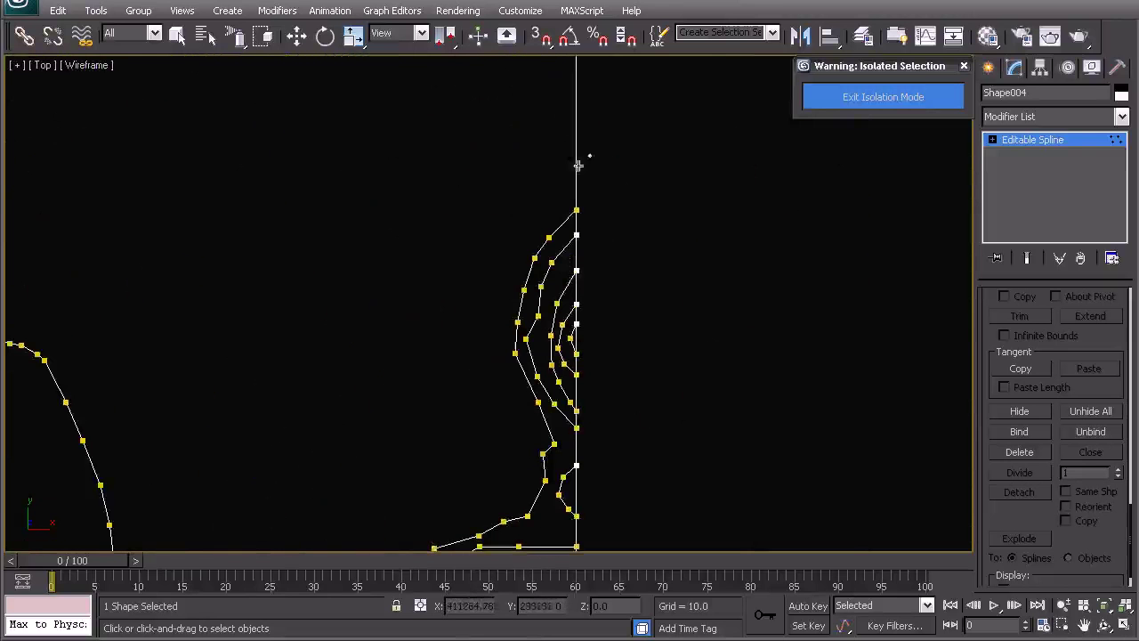
scroll(591, 235, "down", 4)
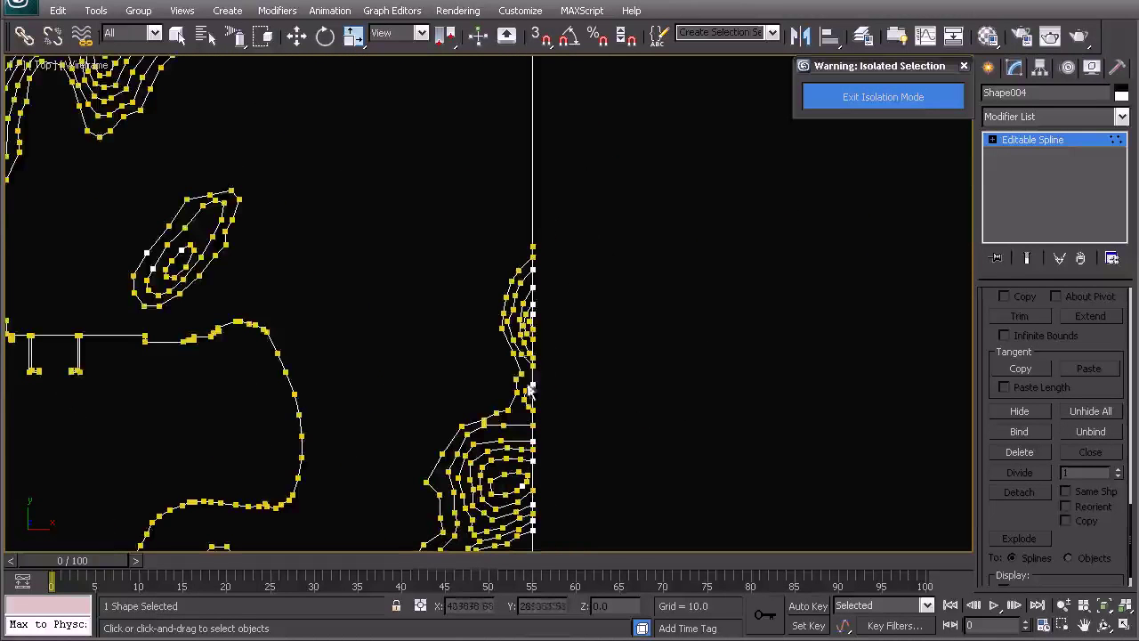
middle_click_drag(531, 401, 533, 291)
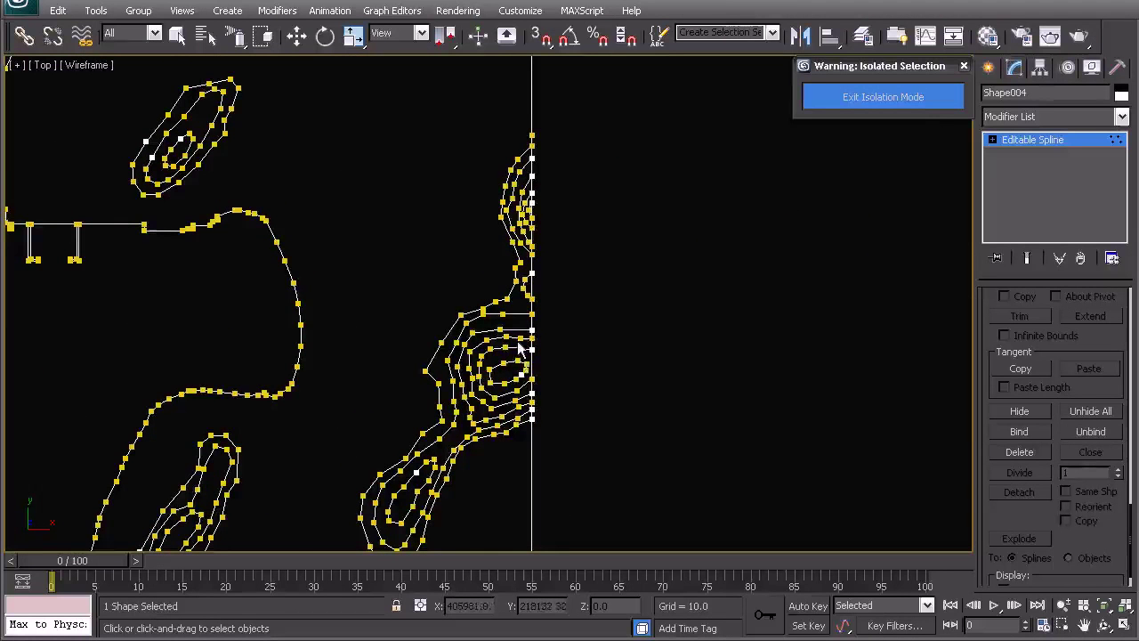
middle_click_drag(527, 376, 549, 315)
key("w")
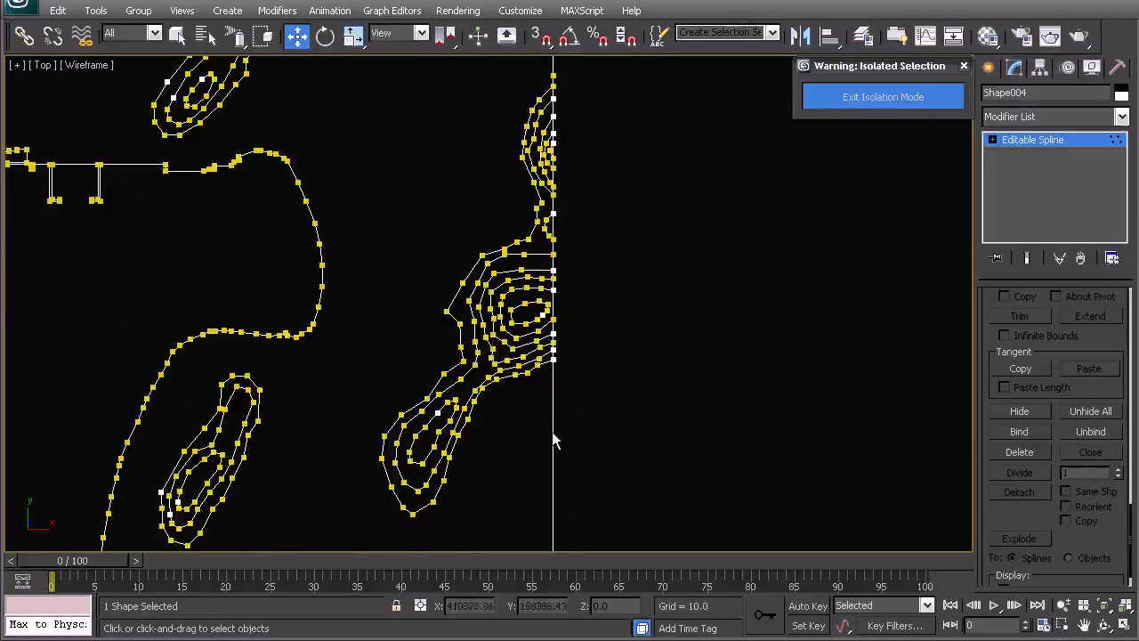
Move the lower refined vertex on the east boundary up closer to the contours and remove the boundary segment alongside them.
scroll(557, 427, "up", 2)
right_click(560, 413)
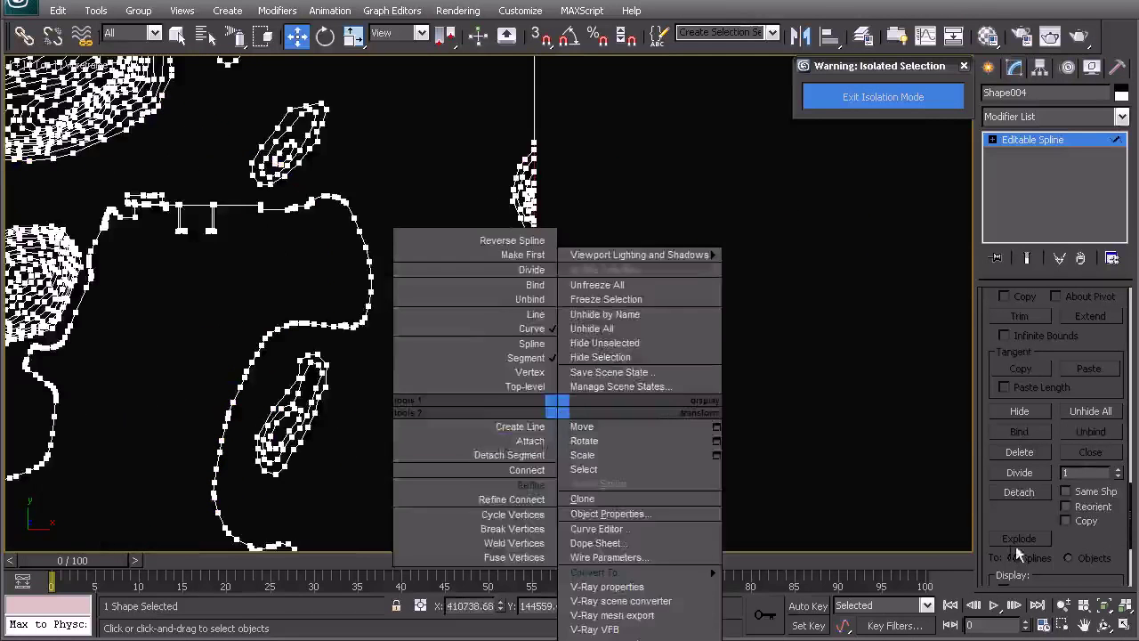
left_click(1130, 487)
middle_click_drag(706, 432, 692, 364)
key("1")
left_click(519, 368)
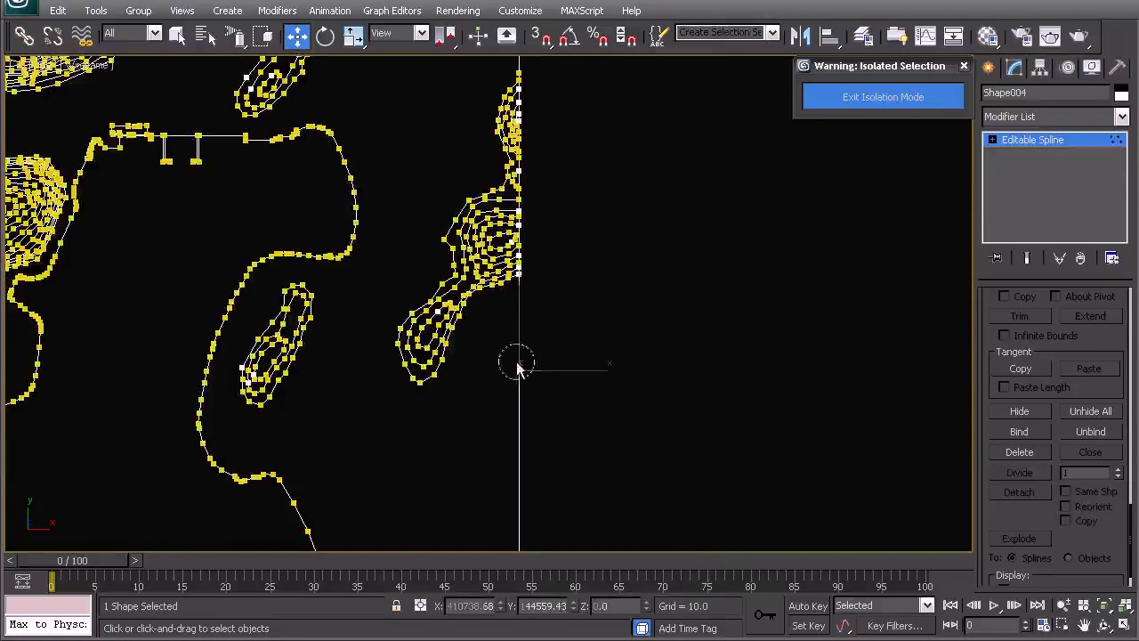
middle_click_drag(525, 336, 559, 340)
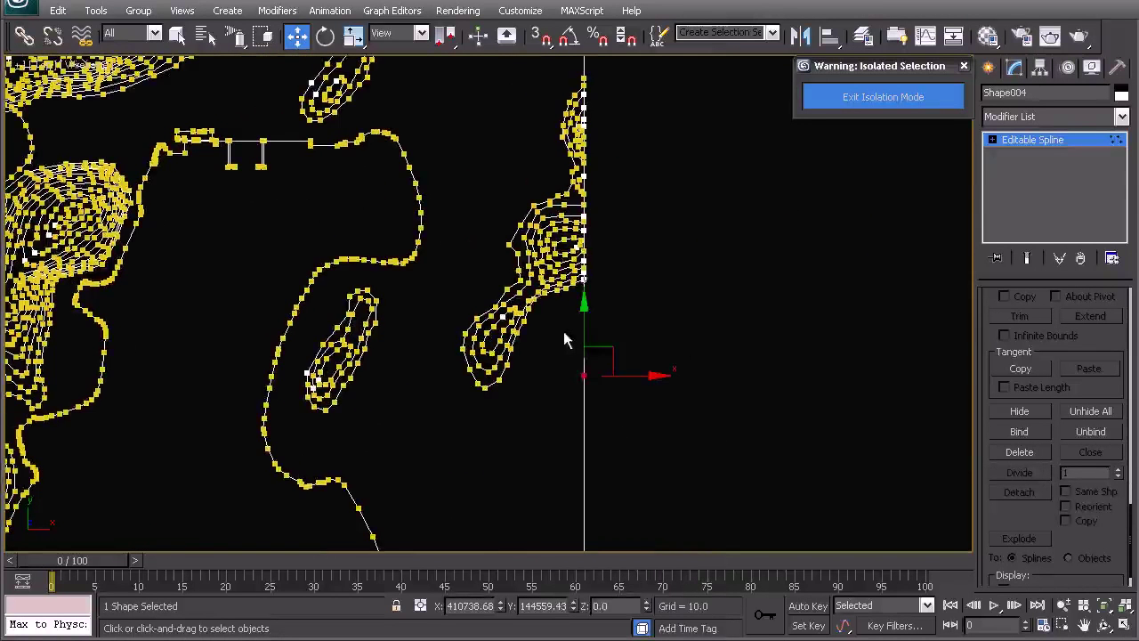
left_click_drag(584, 328, 598, 248)
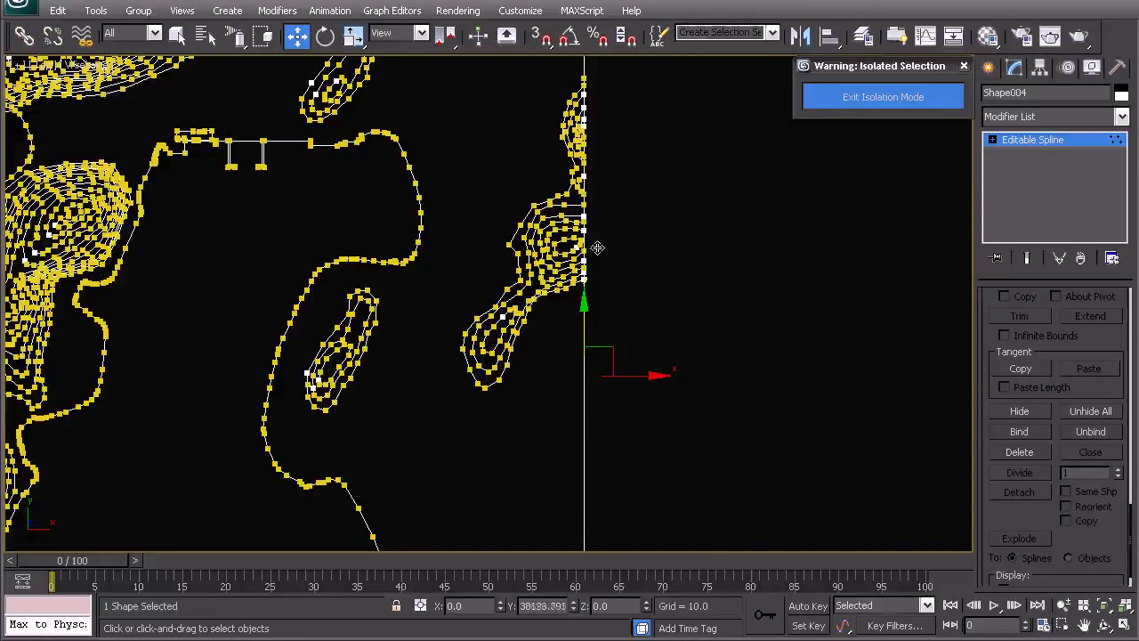
scroll(591, 323, "up", 5)
left_click(679, 268)
Refine the straight north boundary with a vertex on each side of the contours that end on it.
scroll(658, 341, "down", 6)
middle_click_drag(664, 138, 710, 401)
scroll(472, 309, "up", 5)
middle_click_drag(433, 188, 597, 350)
right_click(579, 299)
left_click(558, 363)
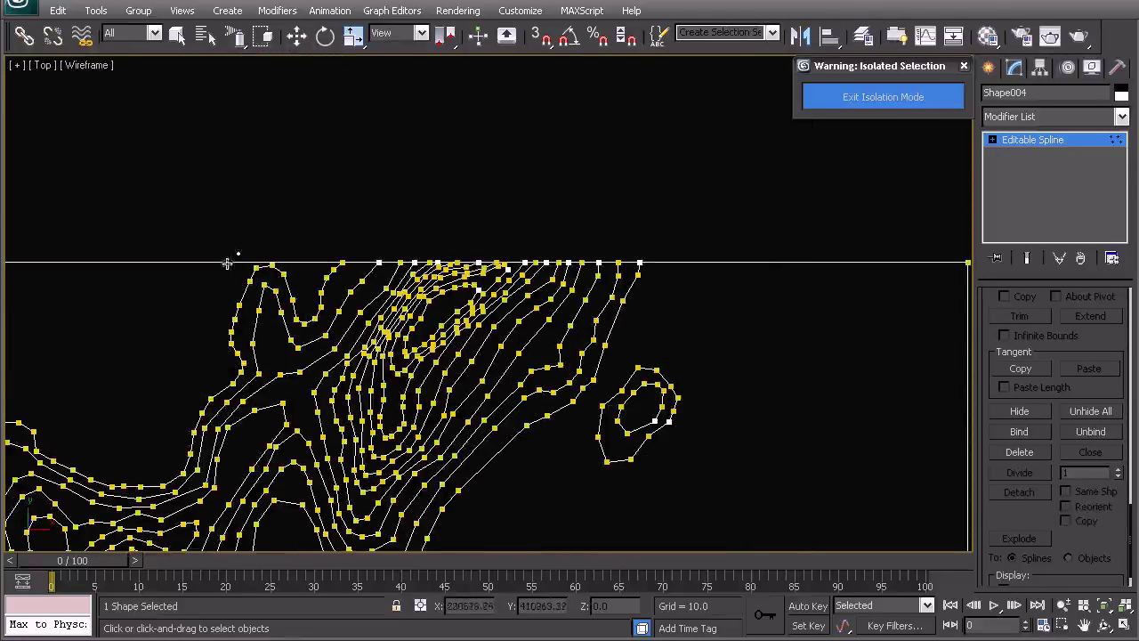
key("w")
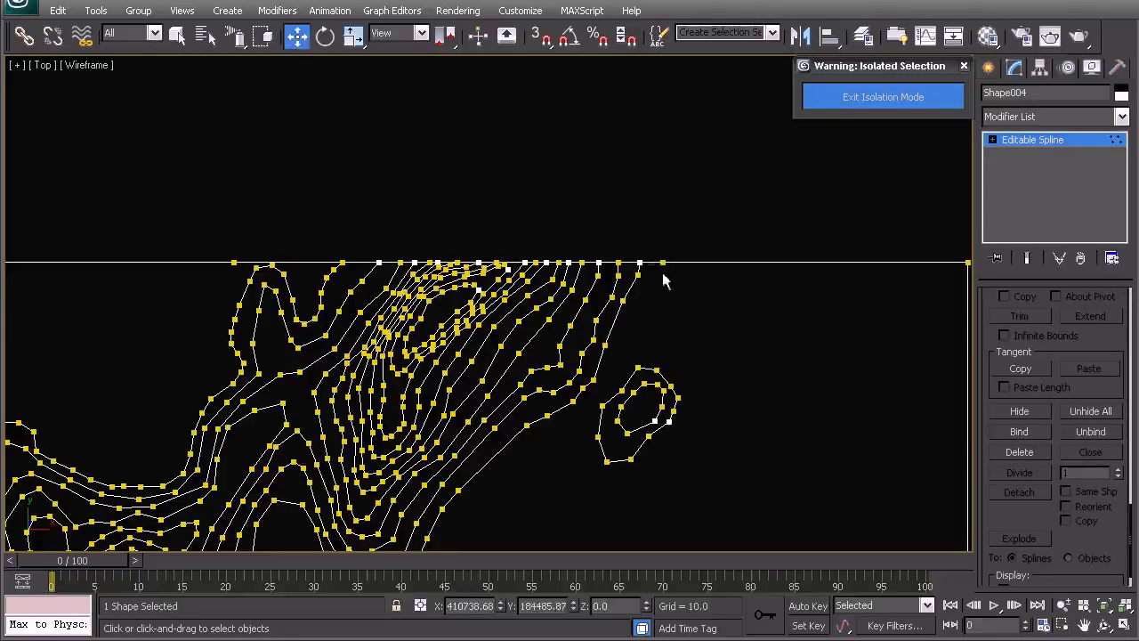
Delete the north boundary segment between the two refined vertices and leave sub-object editing.
key("2")
left_click(650, 263)
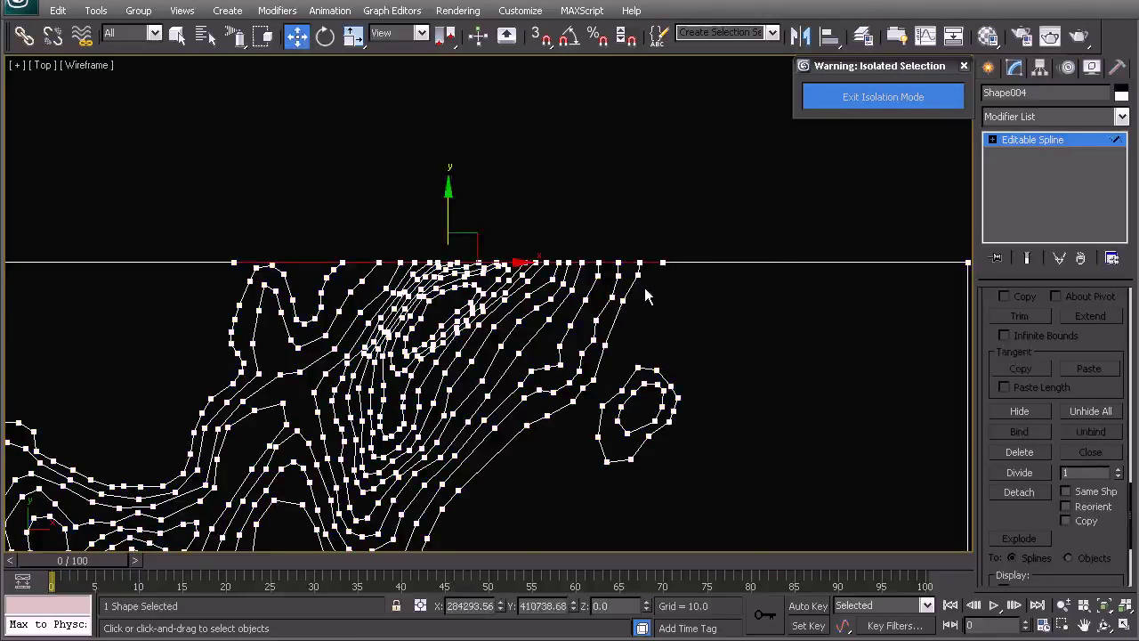
key("Delete")
middle_click_drag(594, 347, 634, 248)
right_click(596, 238)
left_click(569, 215)
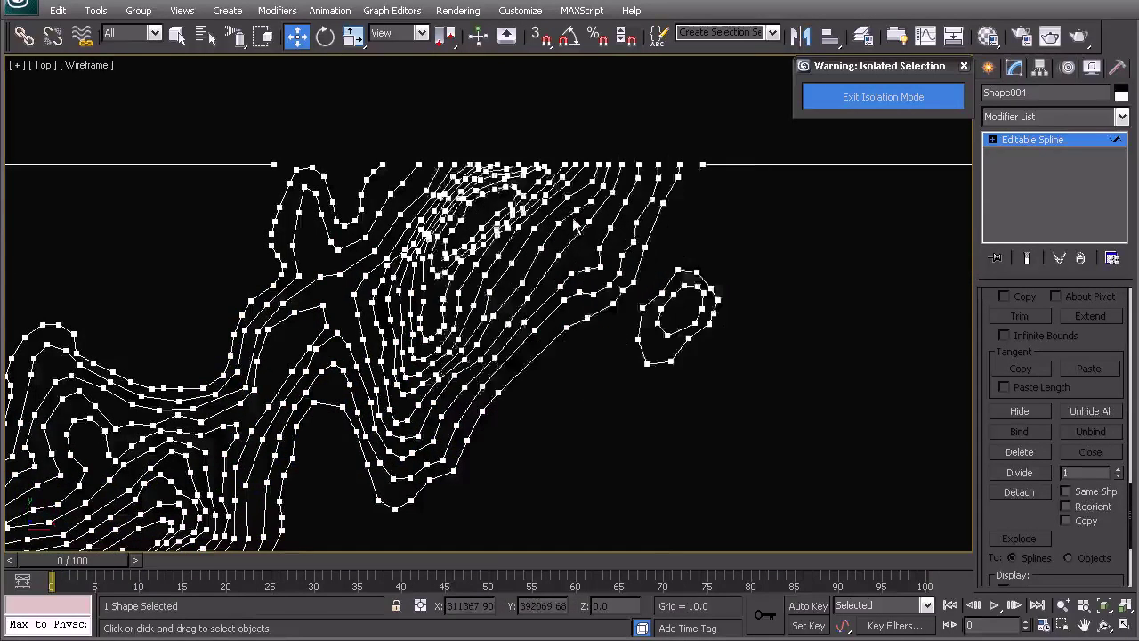
Create a Terrain compound object from the trimmed coastline and contour spline.
scroll(565, 264, "down", 2)
scroll(565, 272, "down", 6)
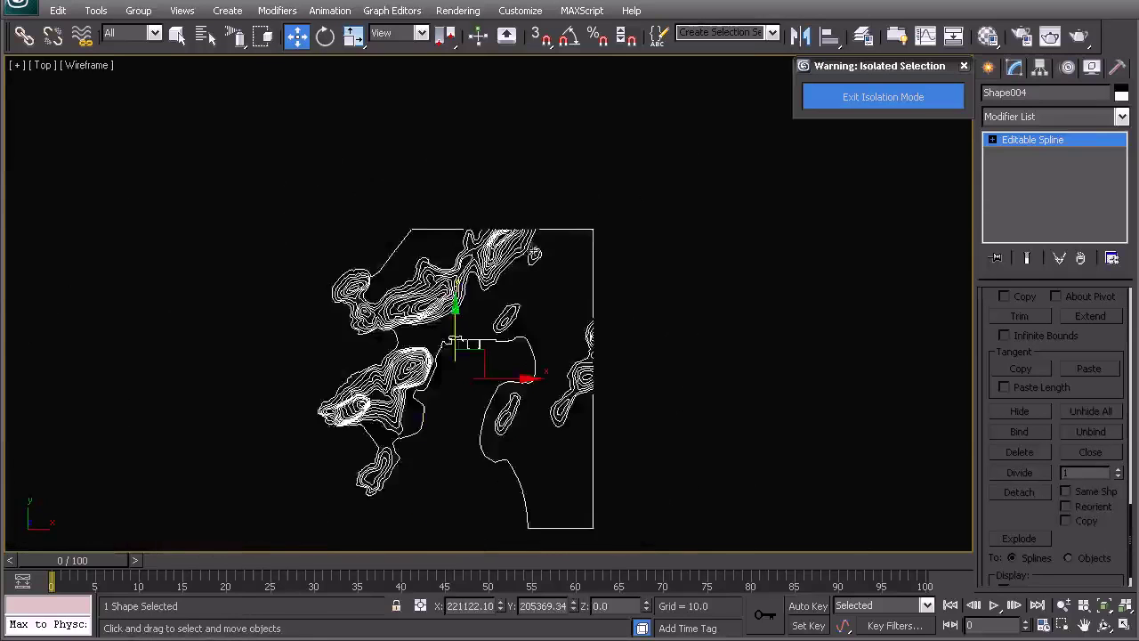
middle_click_drag(425, 370, 450, 382)
key("p")
key("z")
middle_click_drag(496, 429, 471, 325, "alt")
key("t")
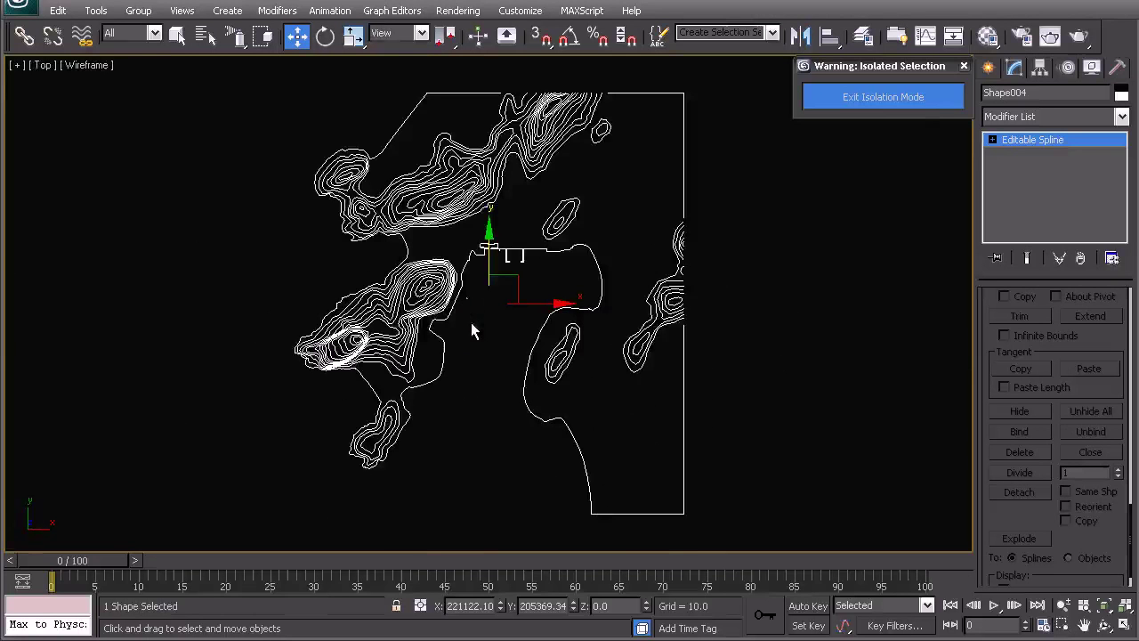
left_click(988, 69)
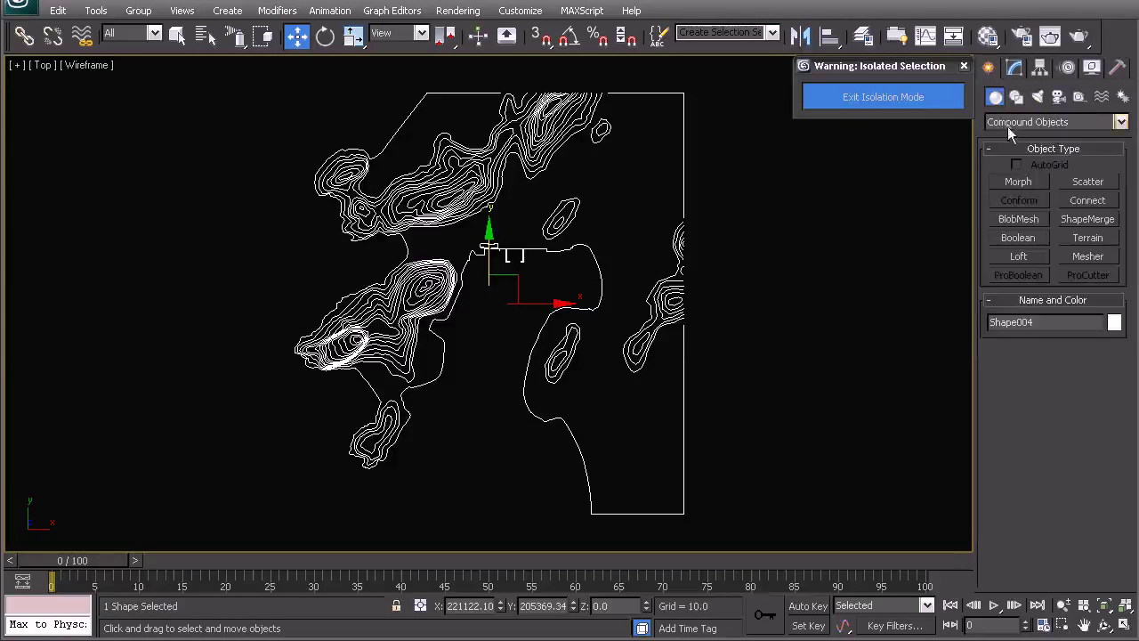
left_click(1037, 122)
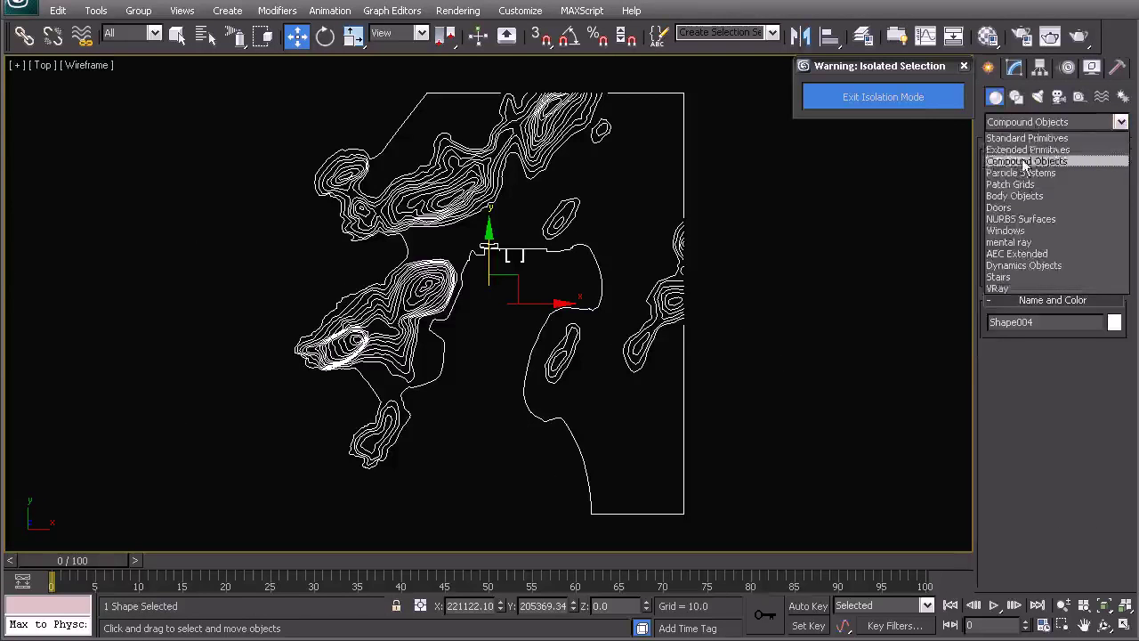
left_click(1022, 159)
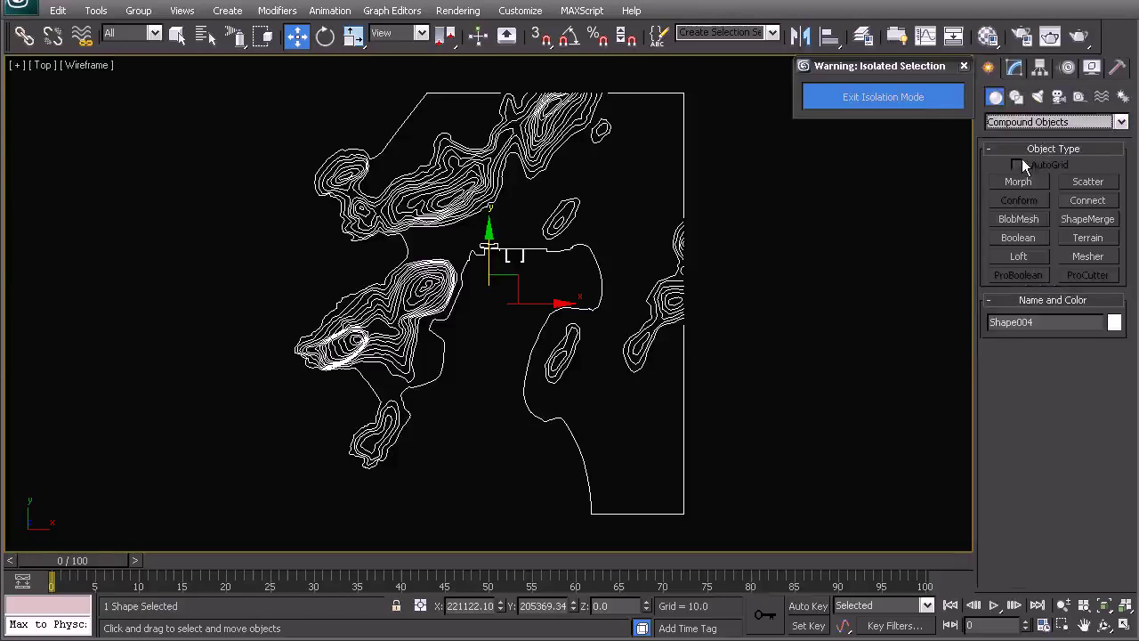
left_click(1085, 238)
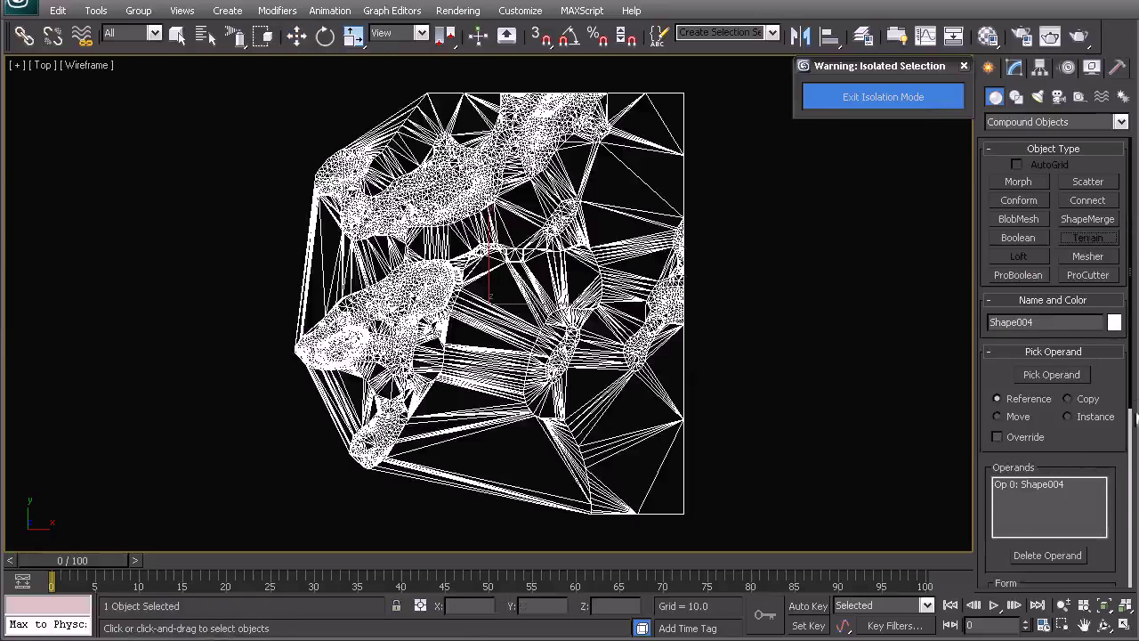
Enable Stitch Border and Retriangulate for the terrain's graded surface.
scroll(1134, 384, "down", 3)
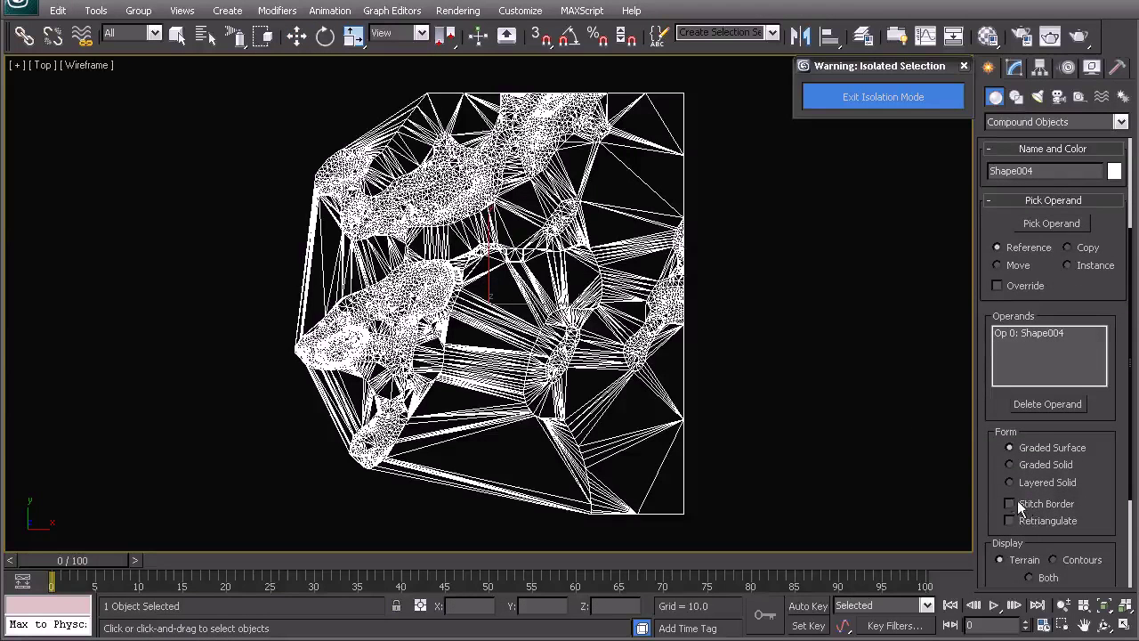
left_click(1015, 505)
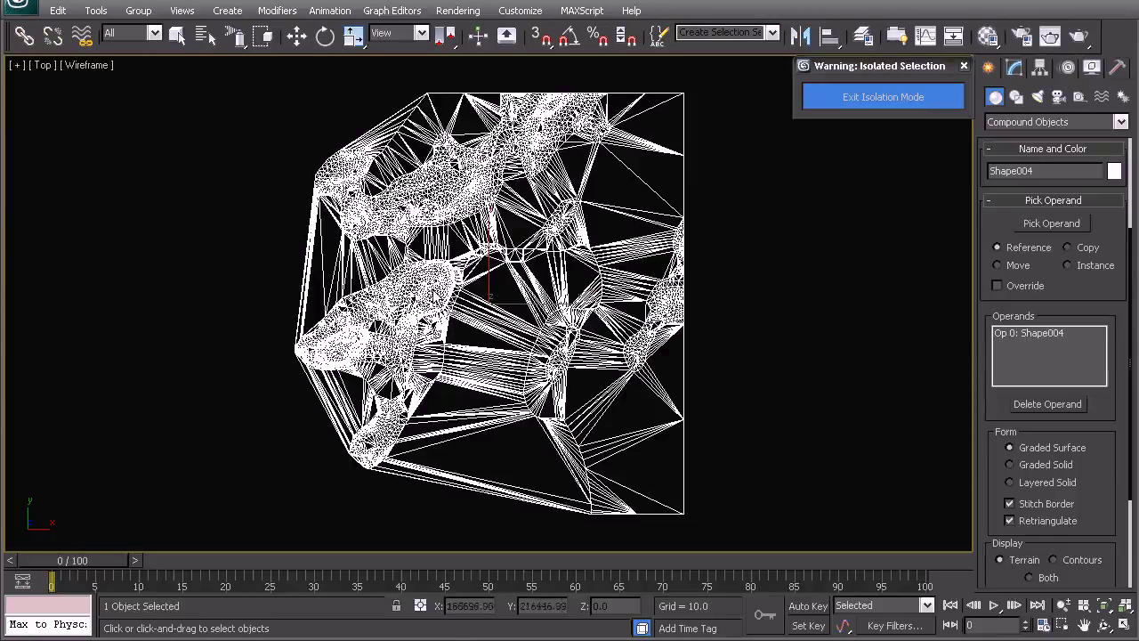
middle_click_drag(452, 353, 424, 339)
key("w")
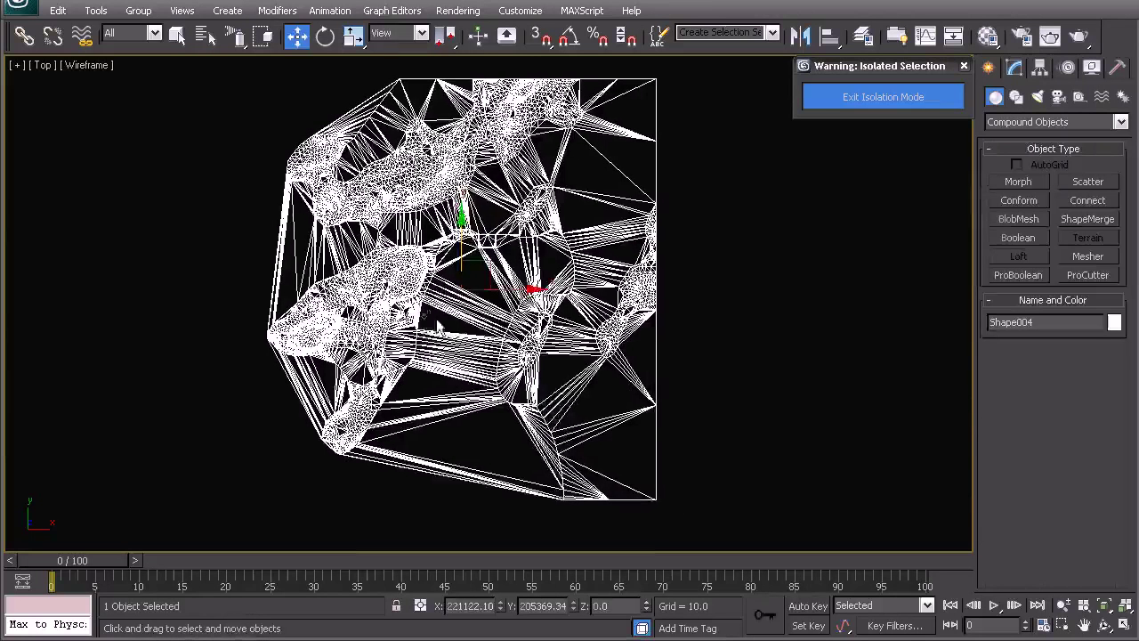
right_click(401, 281)
left_click(392, 266)
left_click(700, 328)
left_click(645, 303)
left_click(1039, 68)
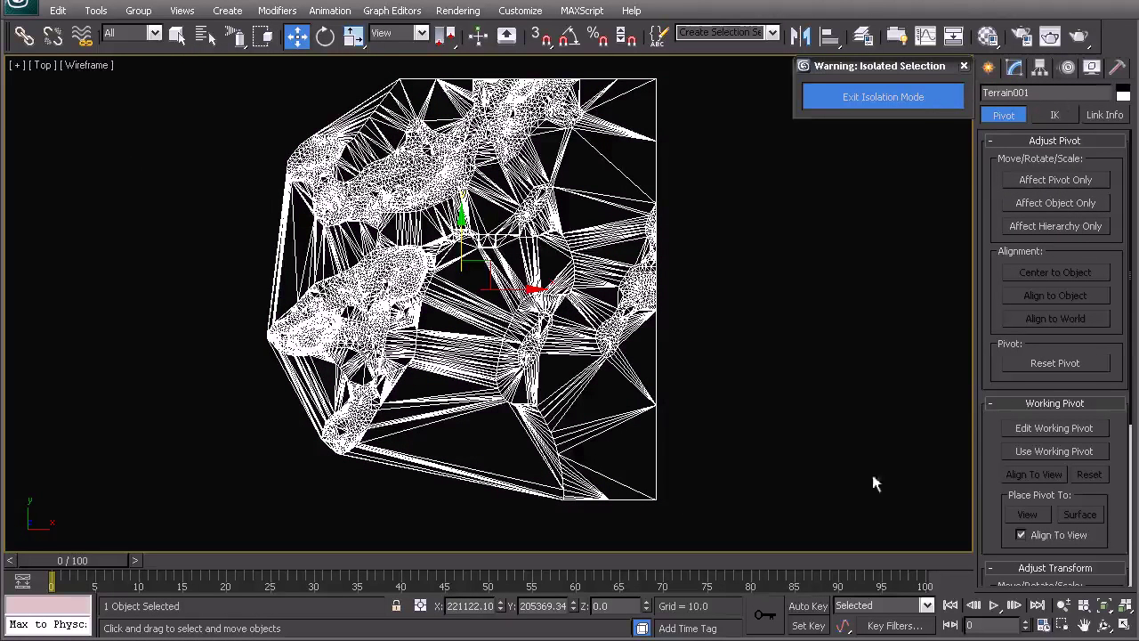
Convert the terrain object to an Editable Poly.
right_click(381, 203)
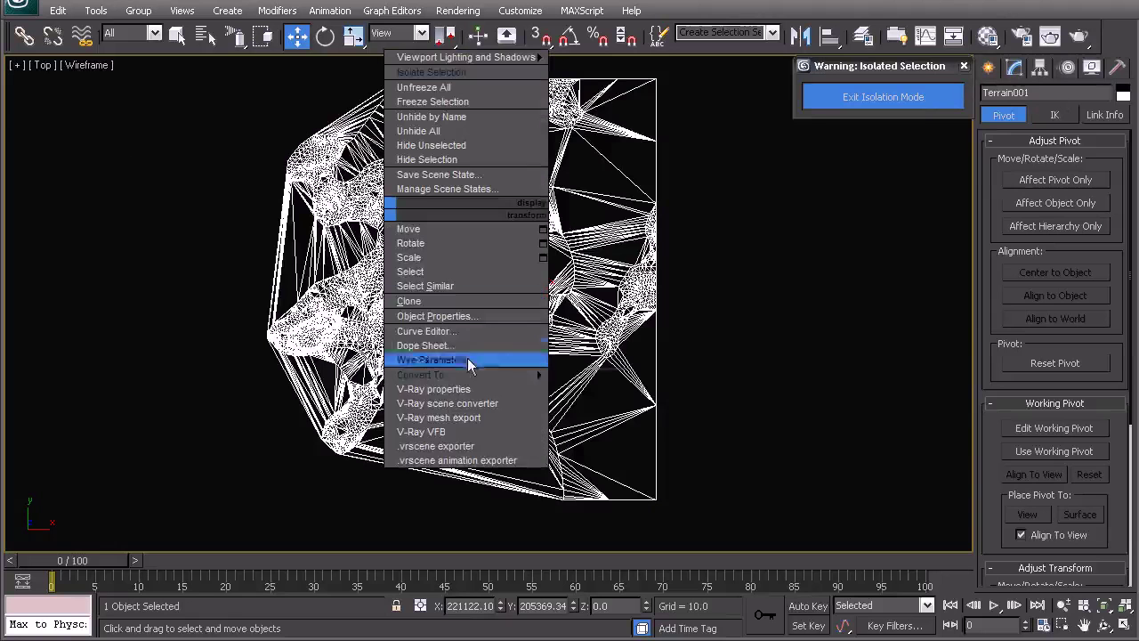
mouse_move(481, 375)
left_click(596, 388)
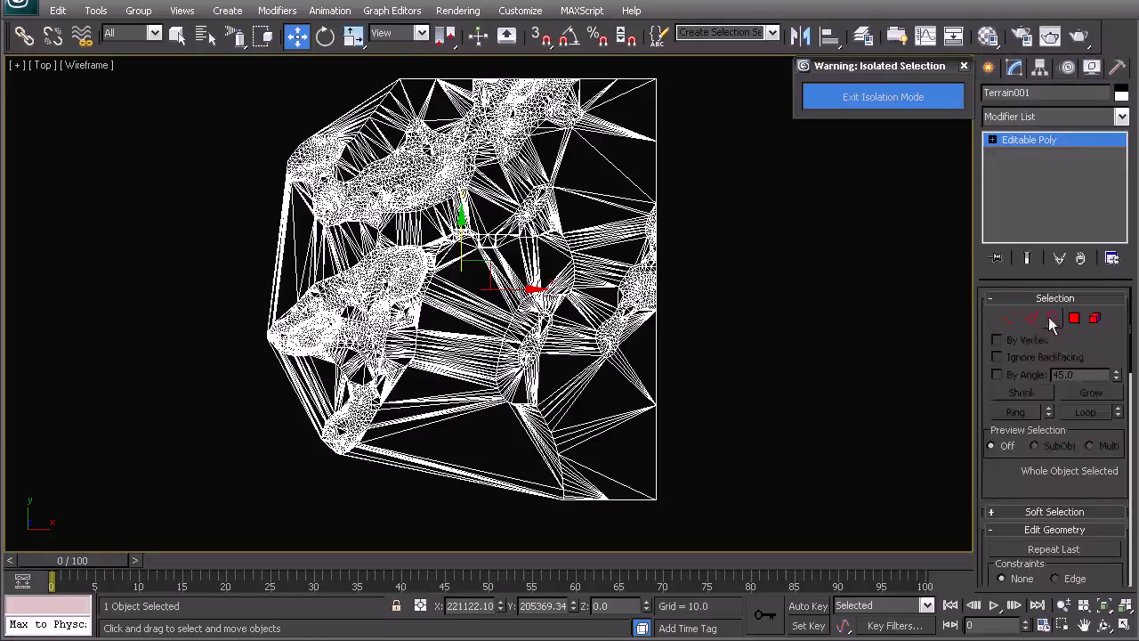
Extend the terrain's open outer border outward by scaling a copy of its border edges, and leave sub-object editing.
left_click(1051, 320)
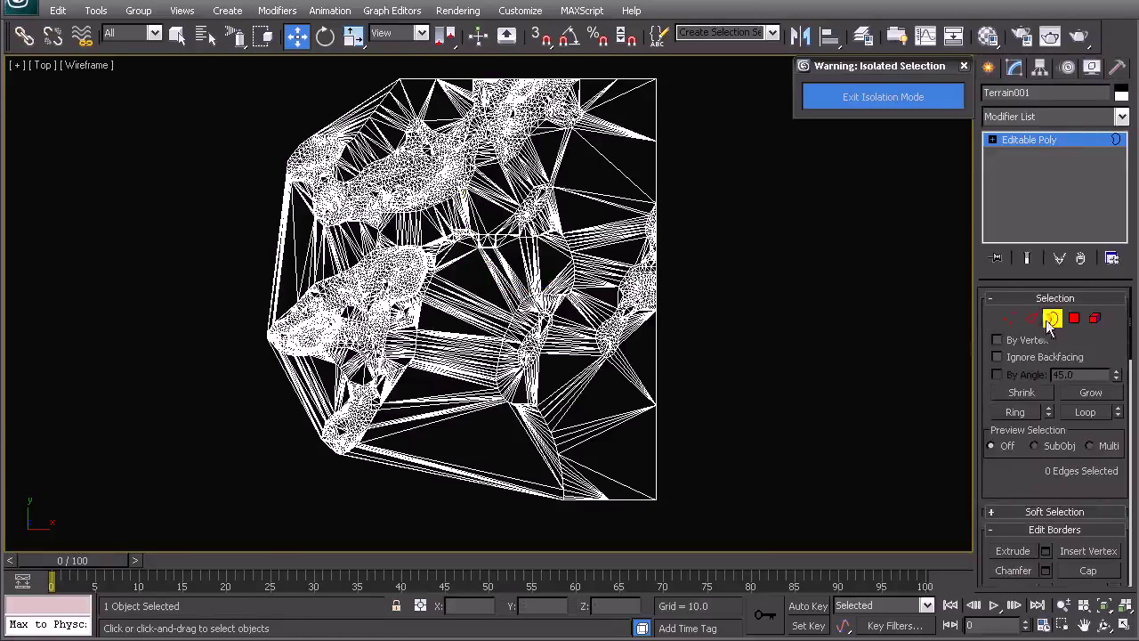
left_click(657, 352)
scroll(633, 348, "down", 3)
middle_click_drag(481, 326, 509, 340)
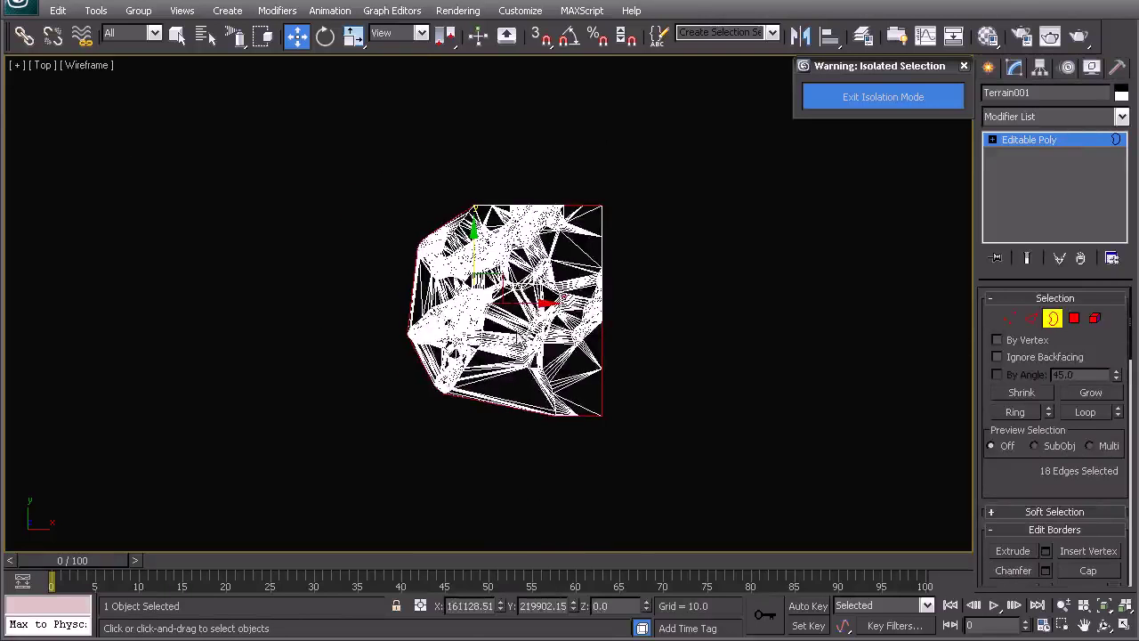
key("r")
left_click_drag(512, 271, 600, 158)
right_click(530, 267)
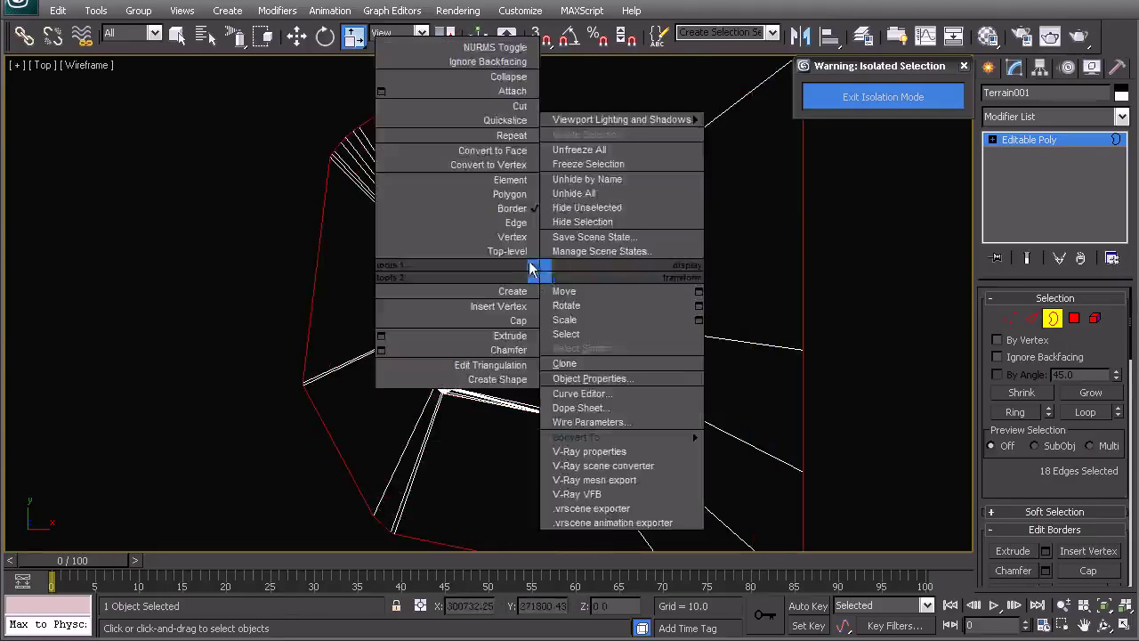
left_click(355, 277)
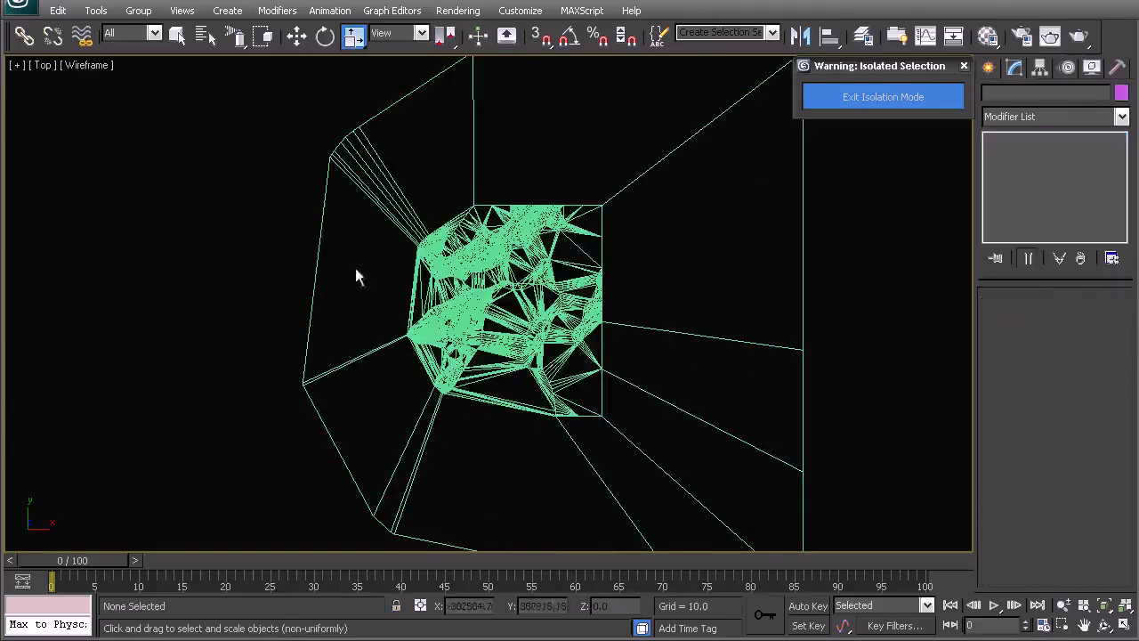
Exit isolation mode to show the rest of the site around the extended terrain.
left_click(842, 98)
middle_click_drag(603, 312, 655, 271)
scroll(585, 265, "up", 3)
middle_click_drag(568, 220, 473, 278)
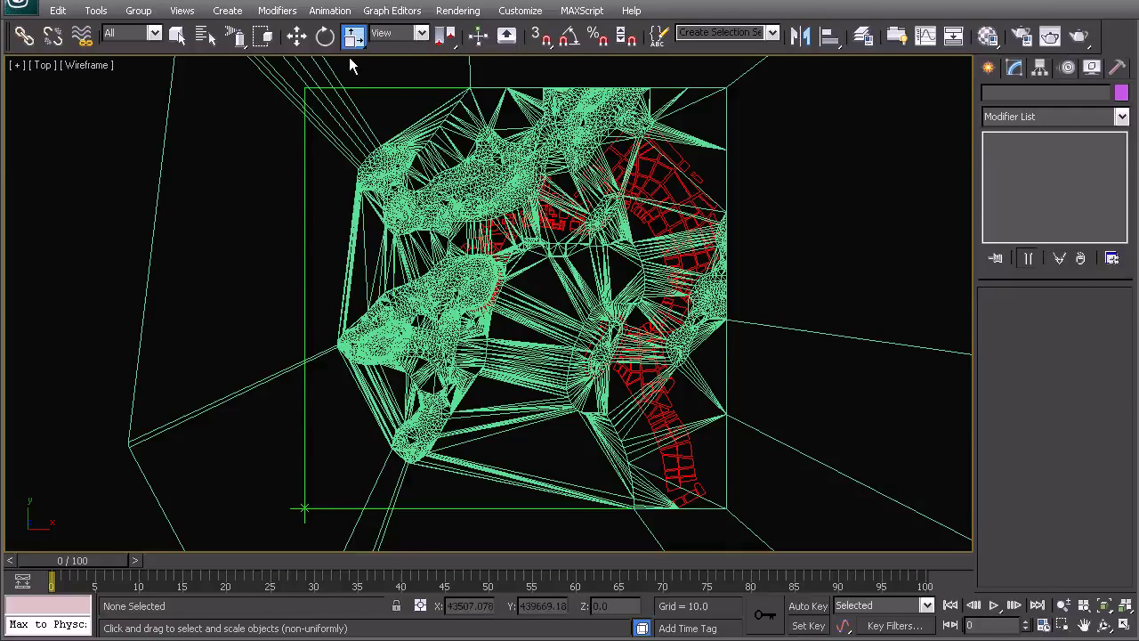
Create a plane with 4 by 4 segments, snapped to opposite corners of the square site boundary, about 410,739 units per side.
left_click(993, 68)
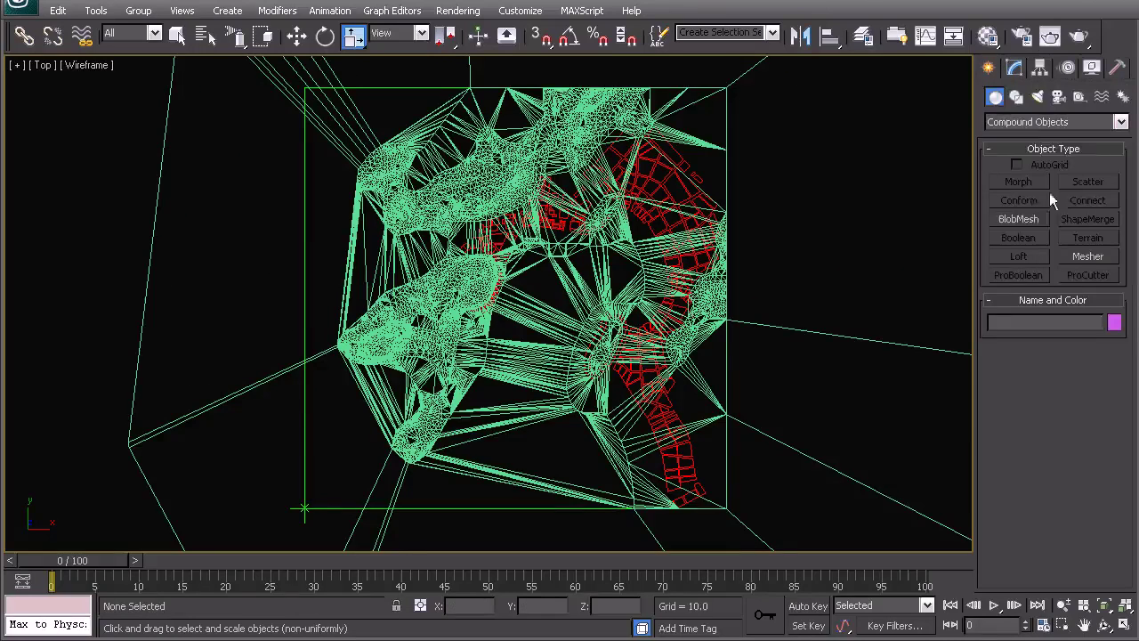
left_click(1013, 122)
left_click(1020, 139)
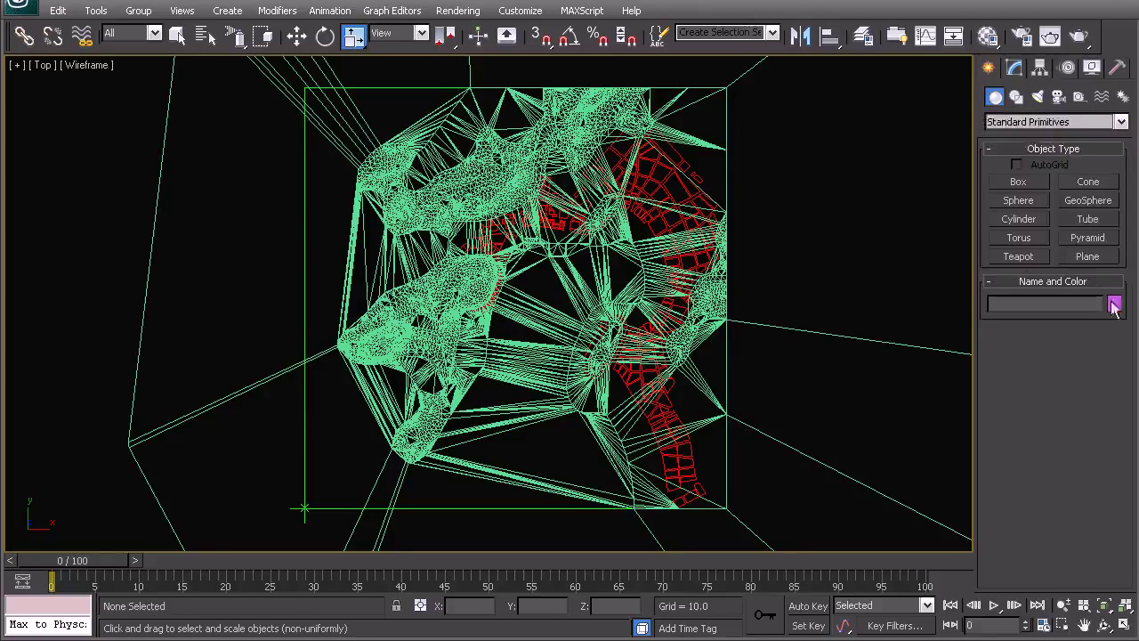
left_click(1087, 258)
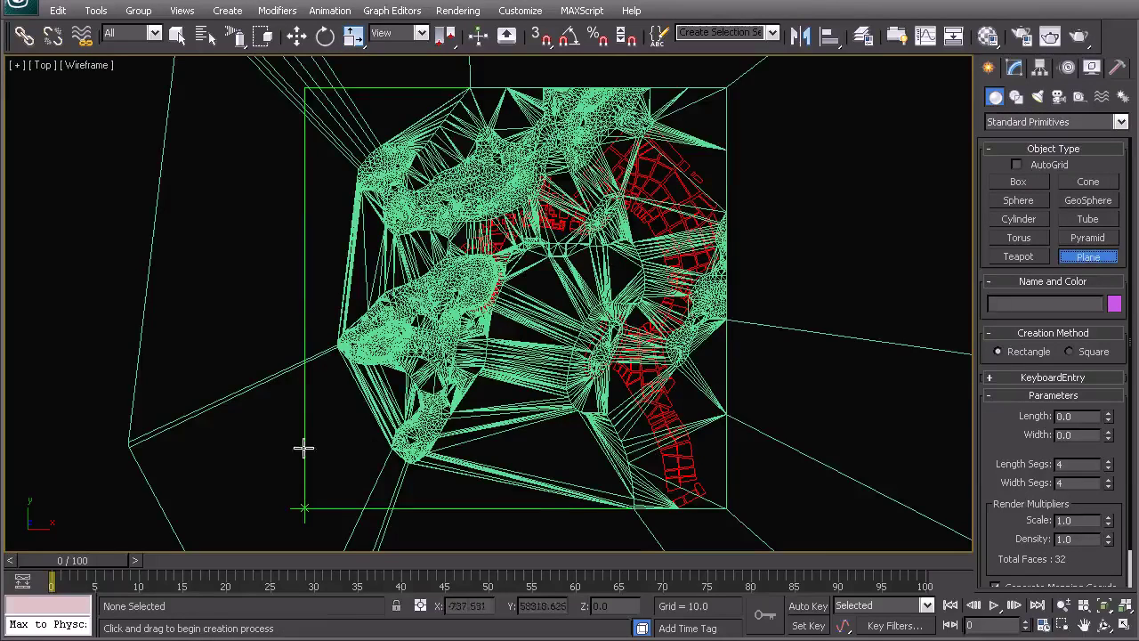
scroll(319, 120, "down", 5)
scroll(360, 171, "up", 3)
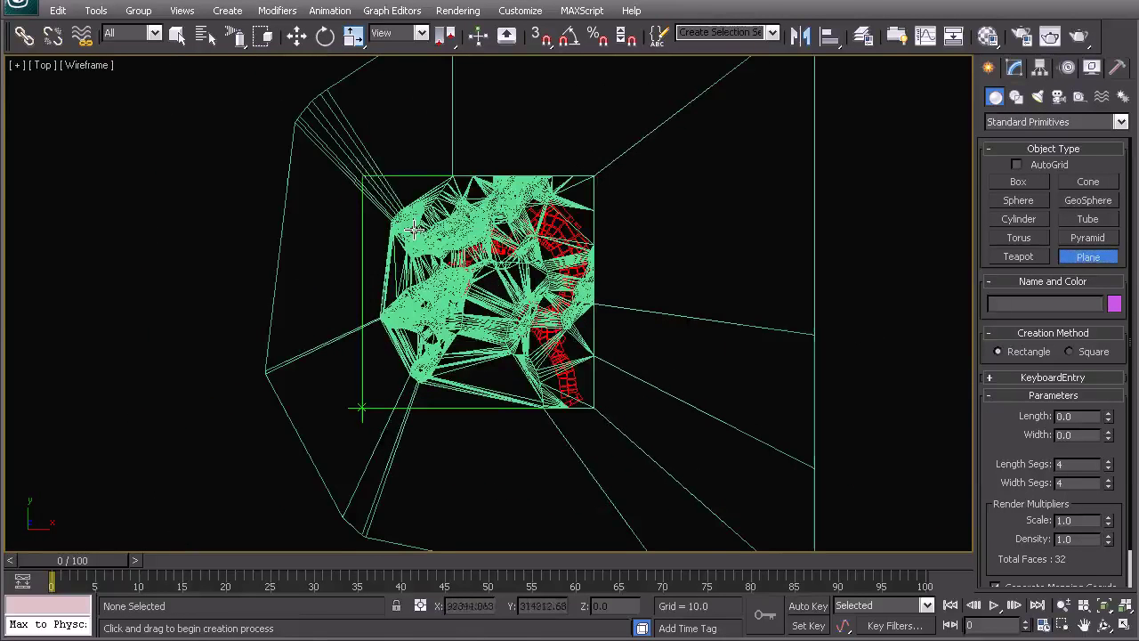
key("s")
left_click_drag(362, 177, 595, 408)
middle_click_drag(496, 377, 567, 361)
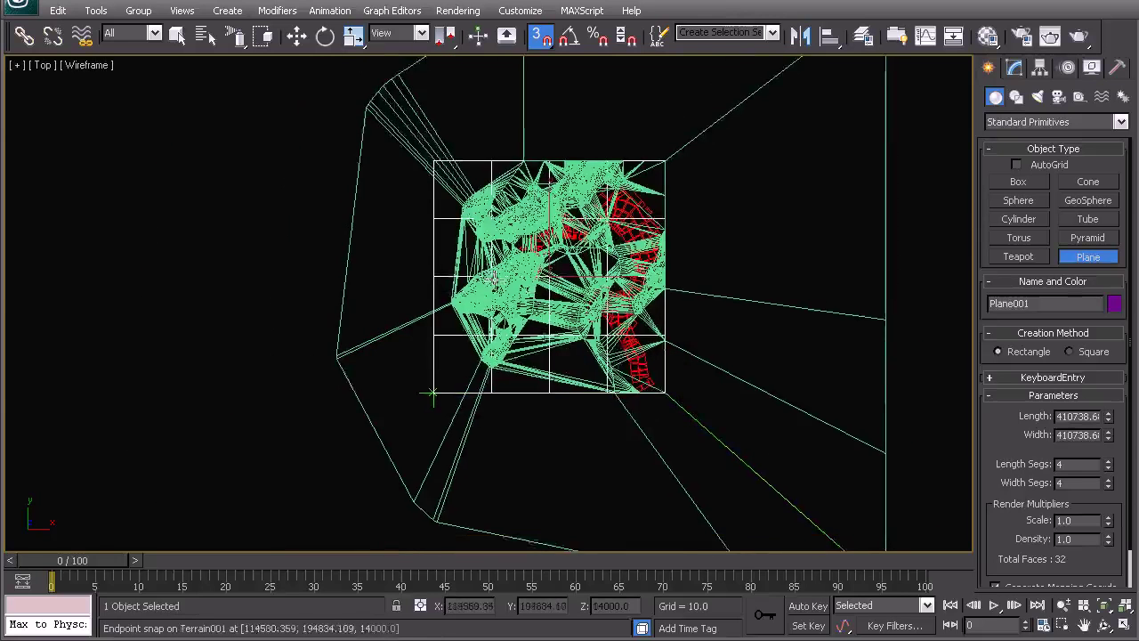
scroll(490, 298, "up", 2)
middle_click_drag(530, 289, 472, 347)
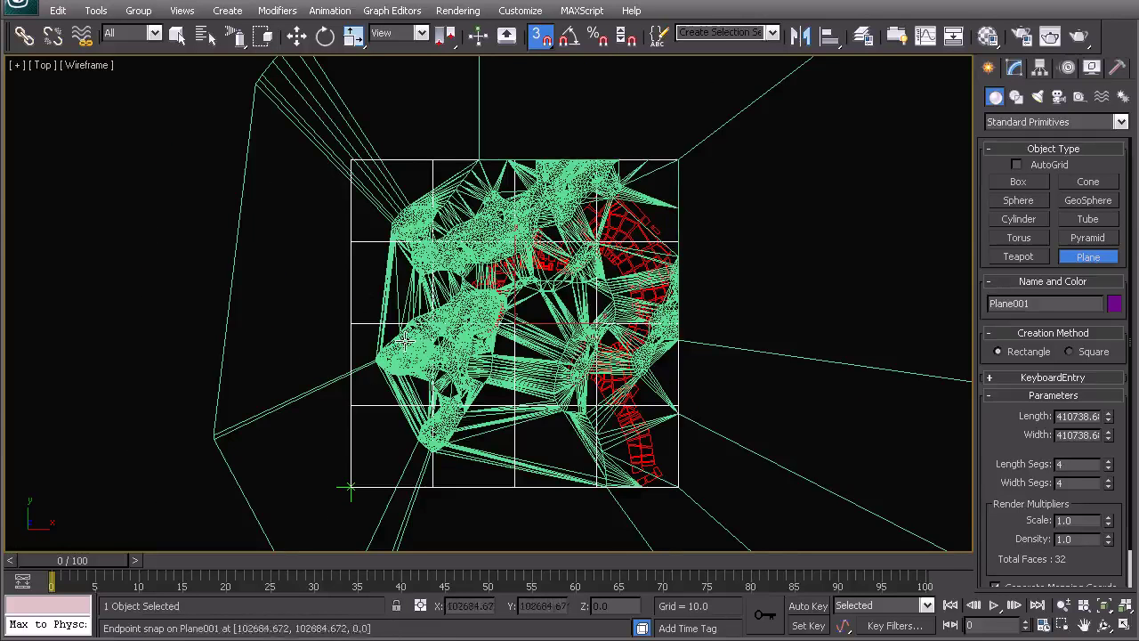
middle_click_drag(607, 313, 605, 280)
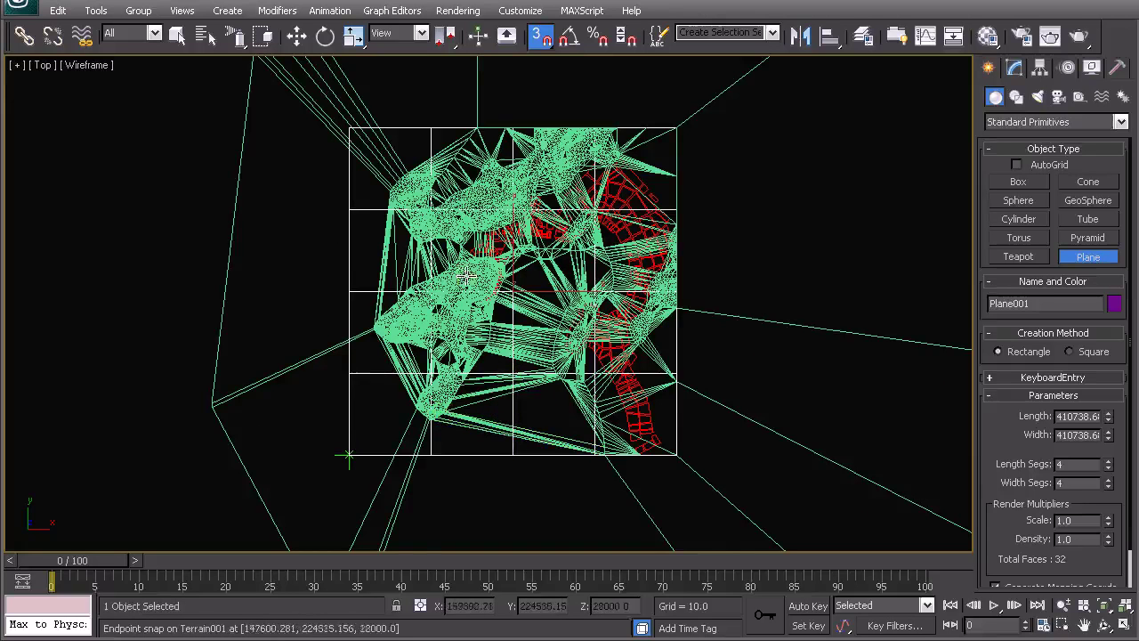
middle_click_drag(462, 258, 514, 256)
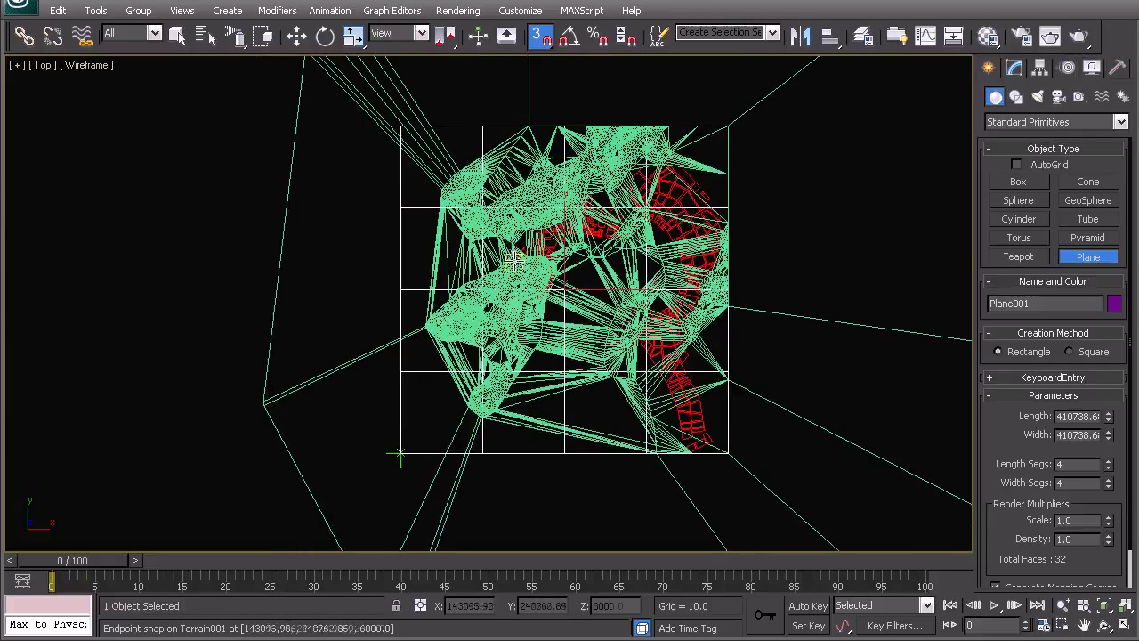
Finish plane creation, select the new plane and clone it as a copy.
right_click(508, 268)
right_click(438, 306)
left_click(396, 285)
left_click(400, 302)
left_click(399, 297)
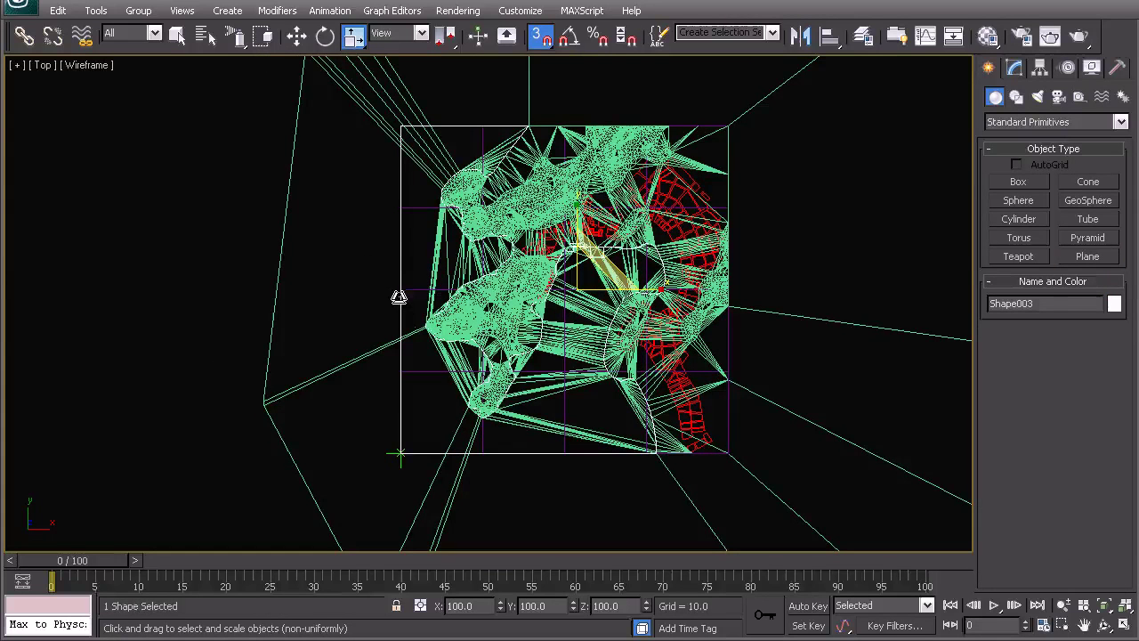
left_click(423, 289)
left_click(386, 287)
left_click(411, 293)
key("ctrl+v")
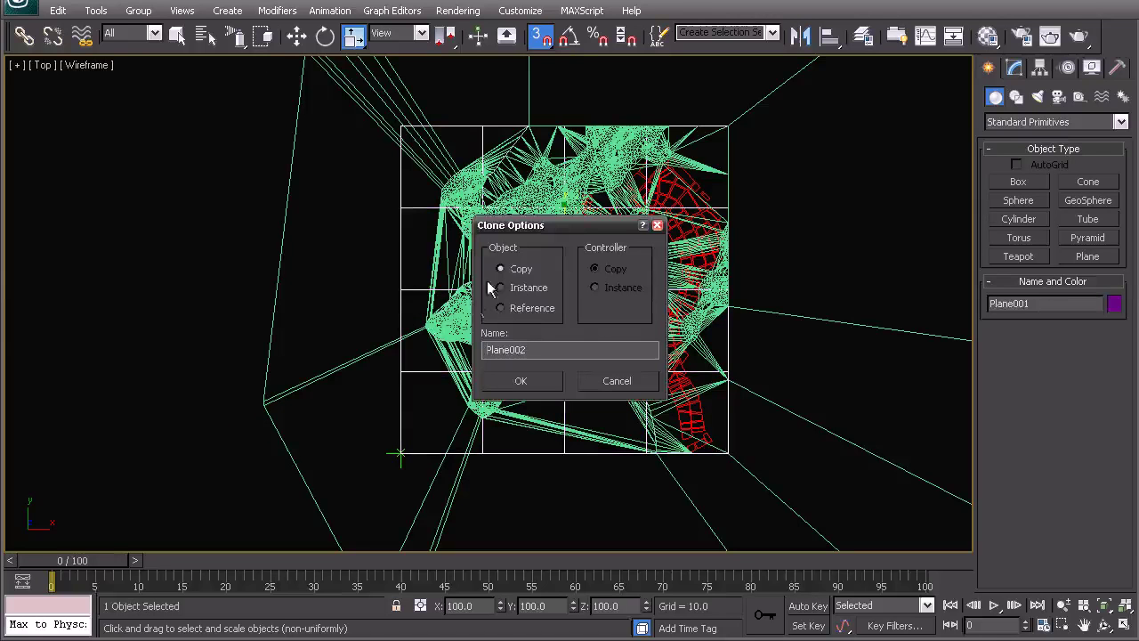
left_click(518, 382)
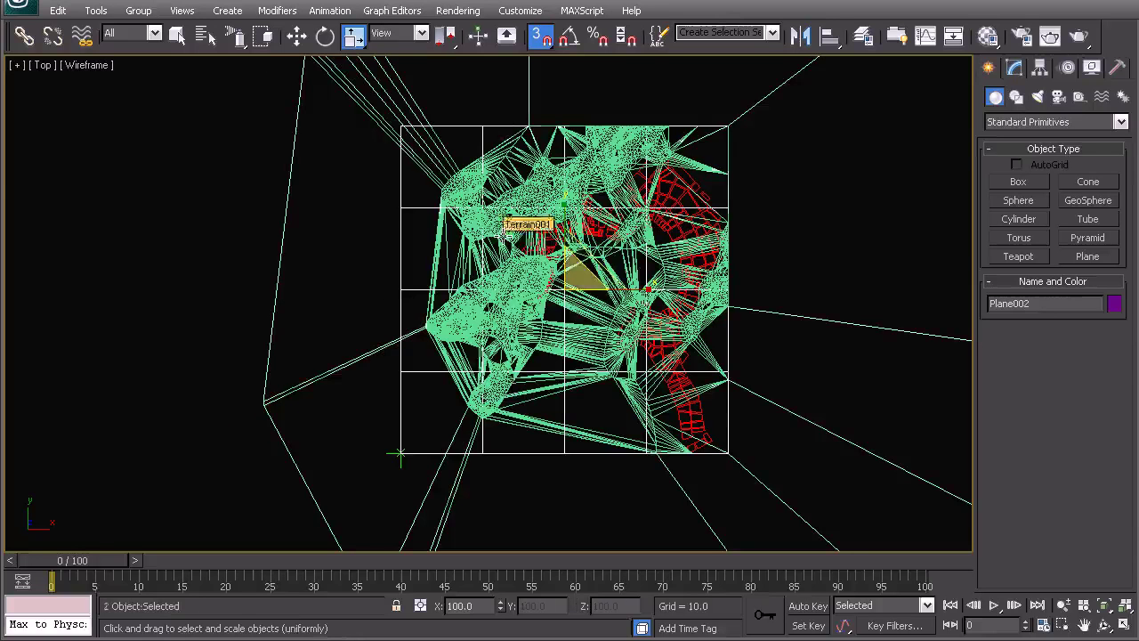
Isolate the copied plane together with the terrain, and clear the selection.
left_click(505, 222, "ctrl")
right_click(500, 242)
left_click(534, 116)
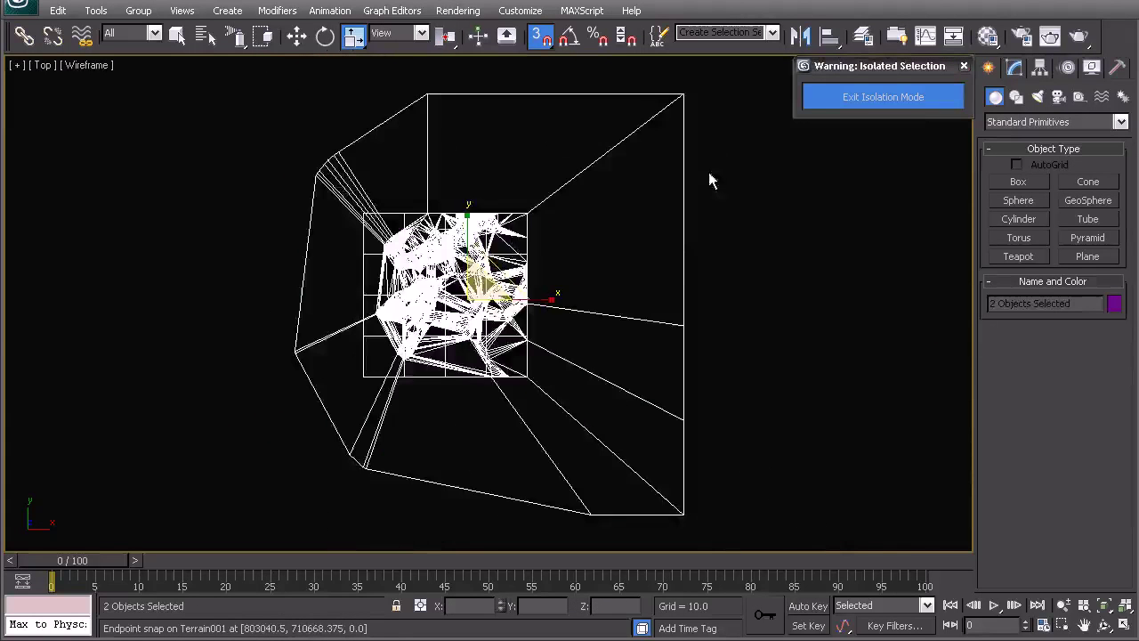
middle_click_drag(511, 324, 623, 312)
scroll(623, 312, "up", 1)
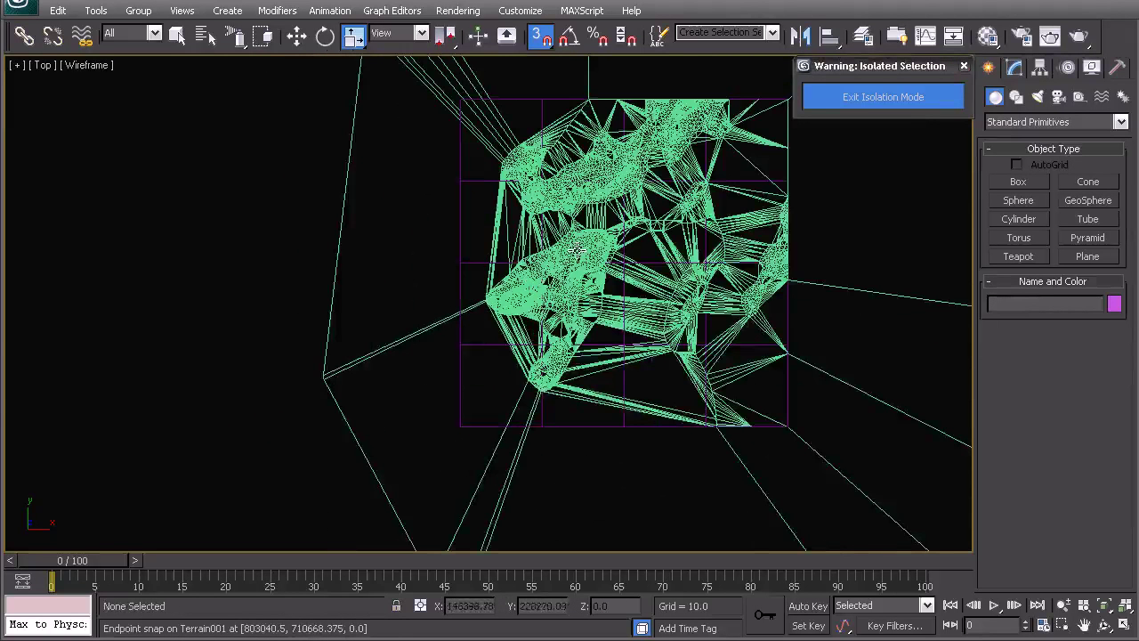
middle_click_drag(534, 282, 523, 332)
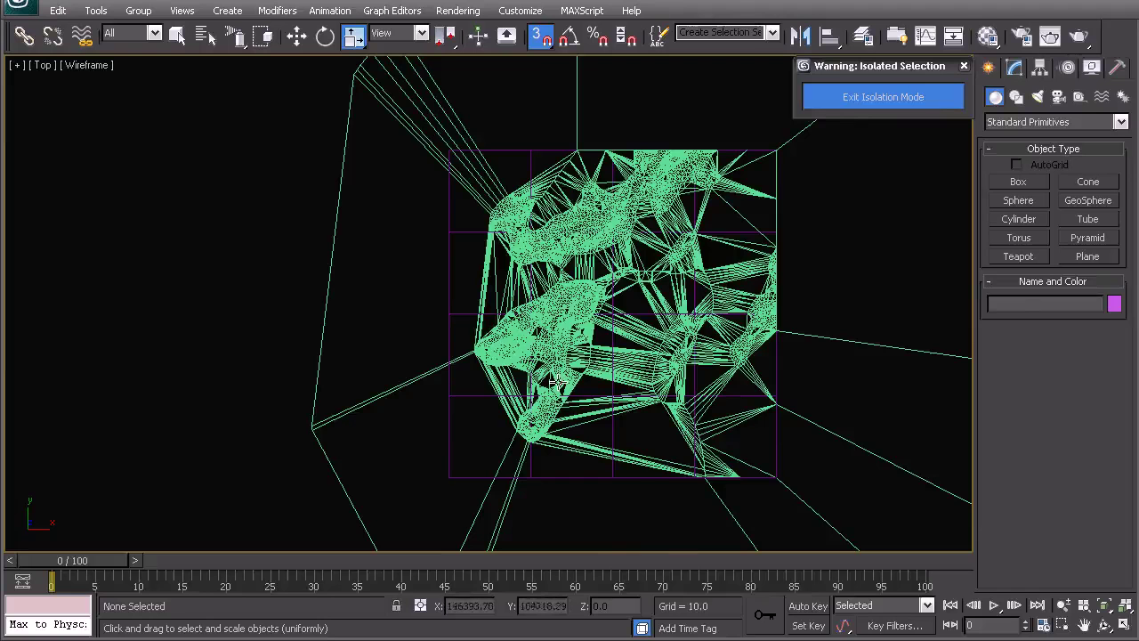
Add a Tessellate modifier to the isolated plane, with tension 0 and 4 iterations.
left_click(457, 310)
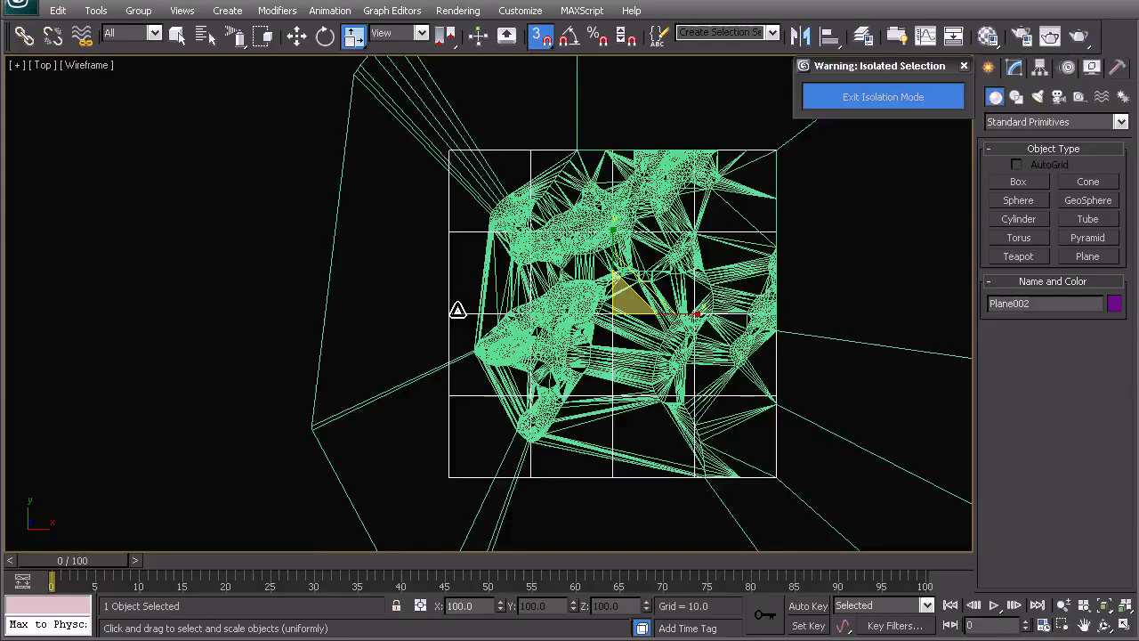
middle_click_drag(591, 354, 521, 336)
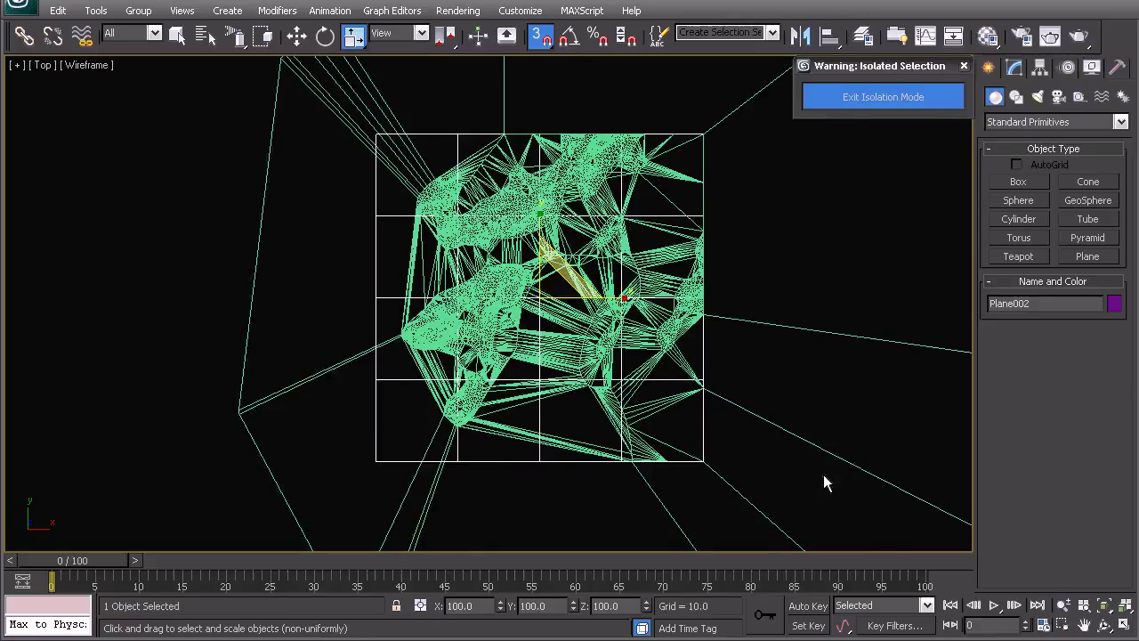
left_click(1015, 70)
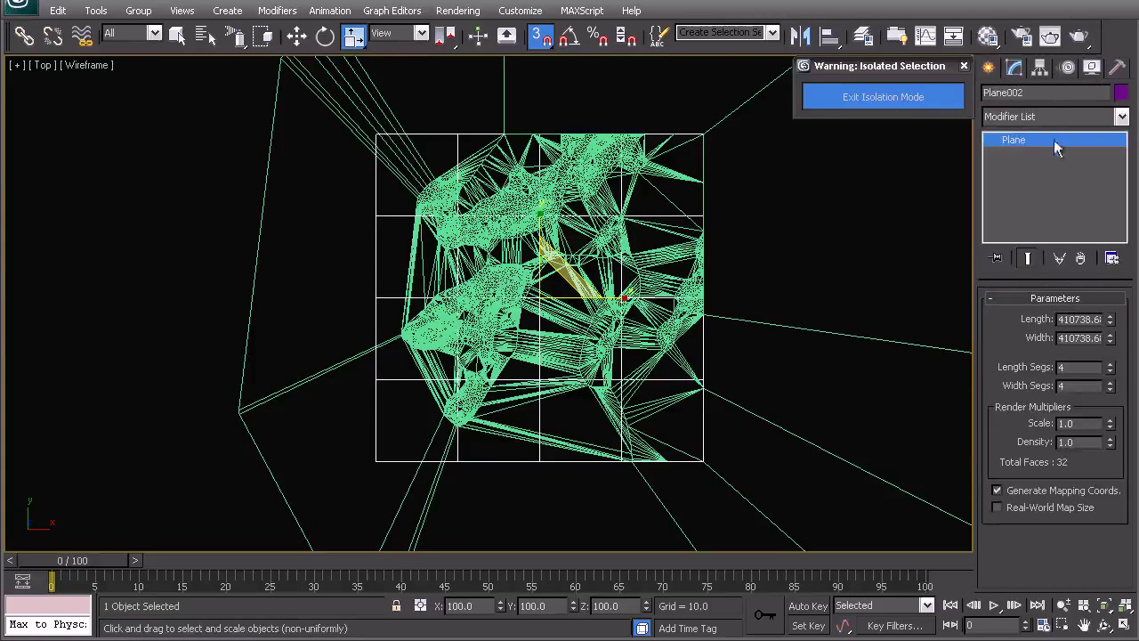
left_click(1036, 116)
key("t")
key("t")
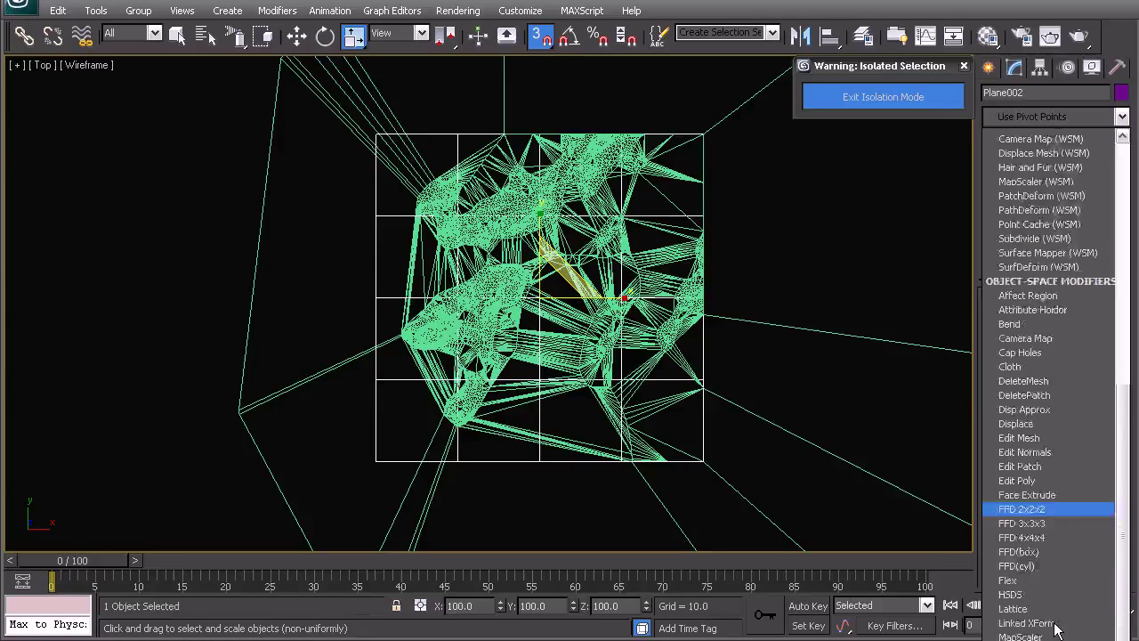
key("Return")
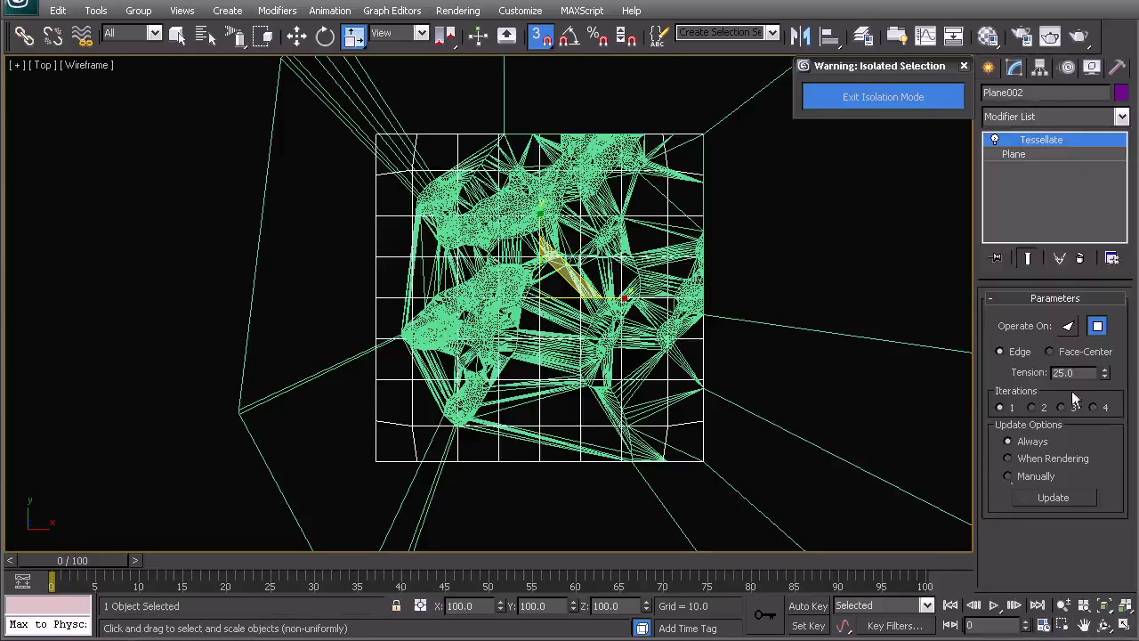
right_click(1108, 376)
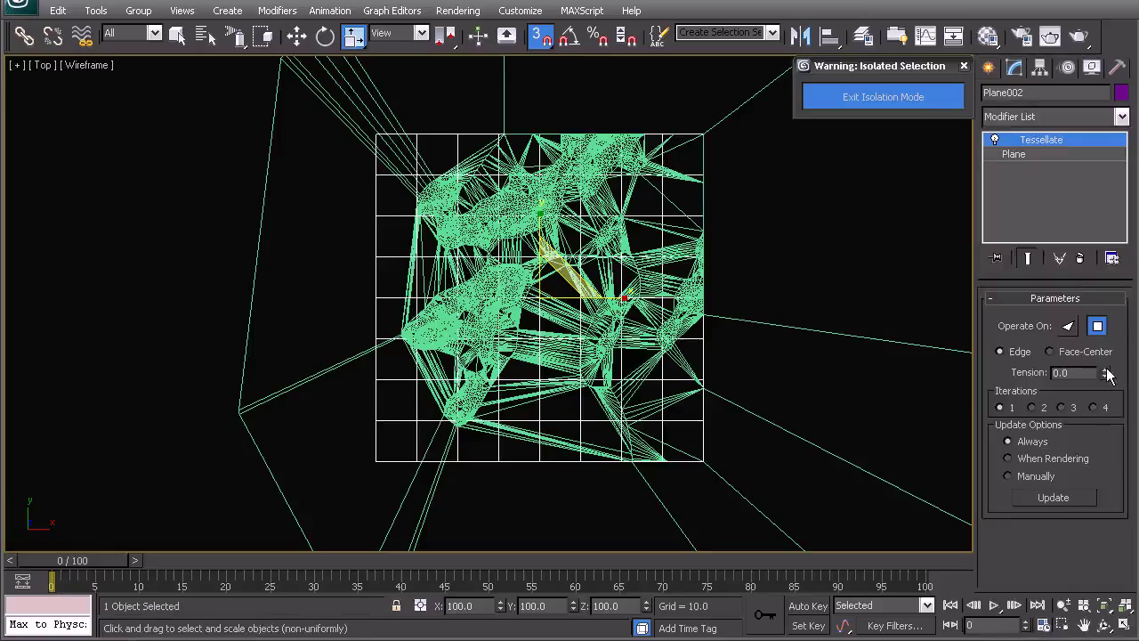
left_click(1094, 407)
scroll(560, 178, "up", 5)
scroll(558, 267, "up", 2)
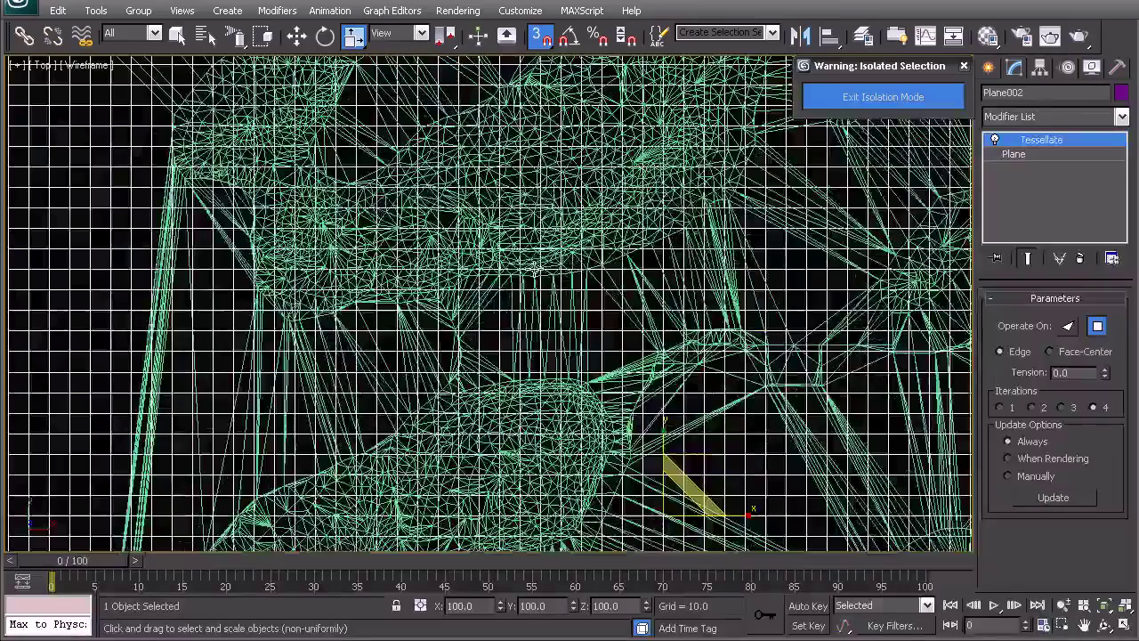
scroll(558, 271, "up", 2)
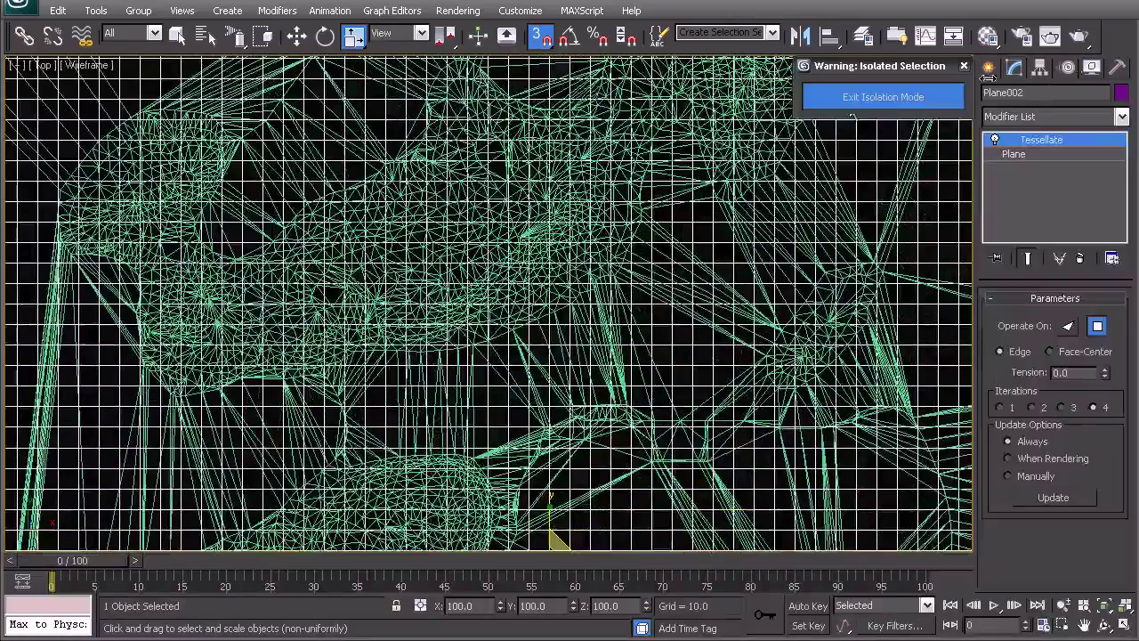
Stack a second Tessellate modifier on the plane, with tension 0 and 2 iterations.
left_click(1068, 117)
scroll(1057, 509, "down", 1)
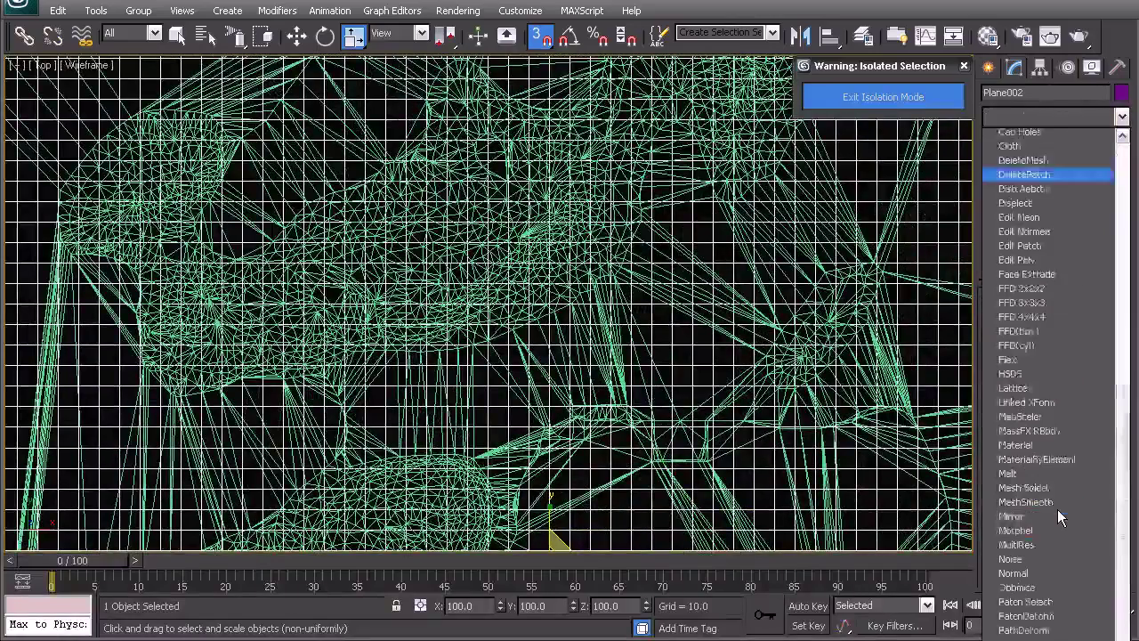
key("t")
key("t")
key("Return")
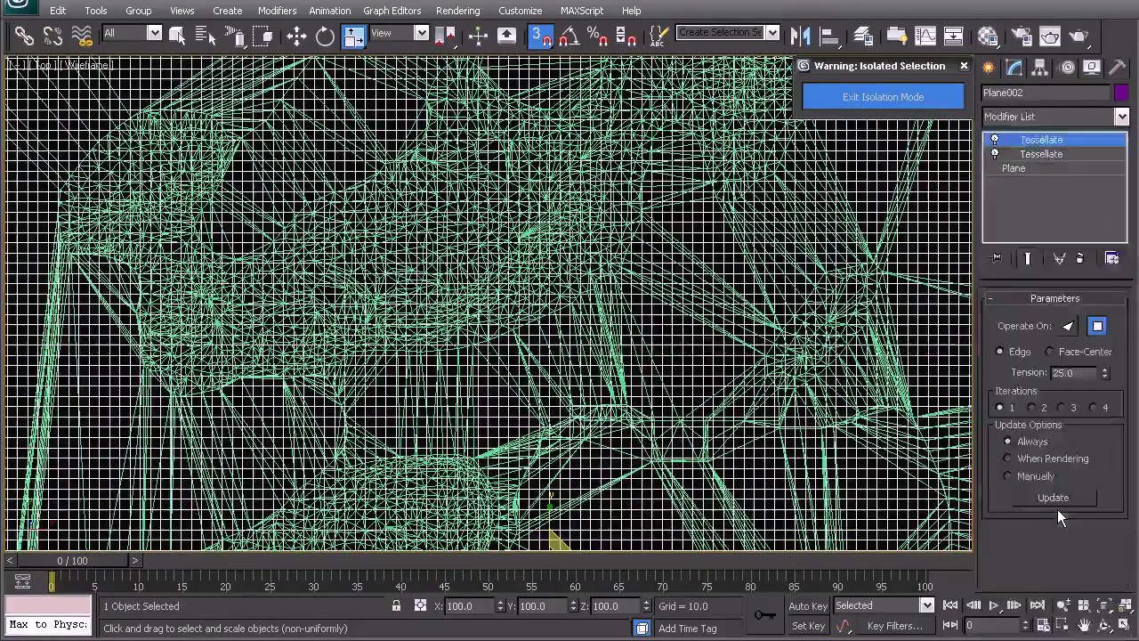
right_click(1104, 372)
left_click(1031, 408)
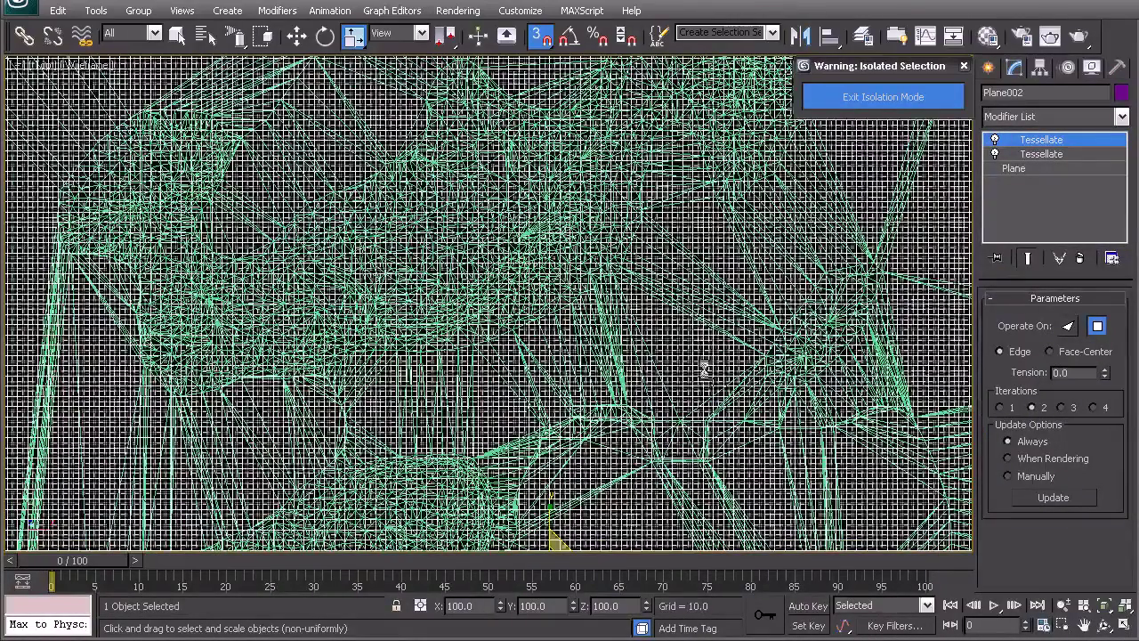
scroll(530, 331, "down", 10)
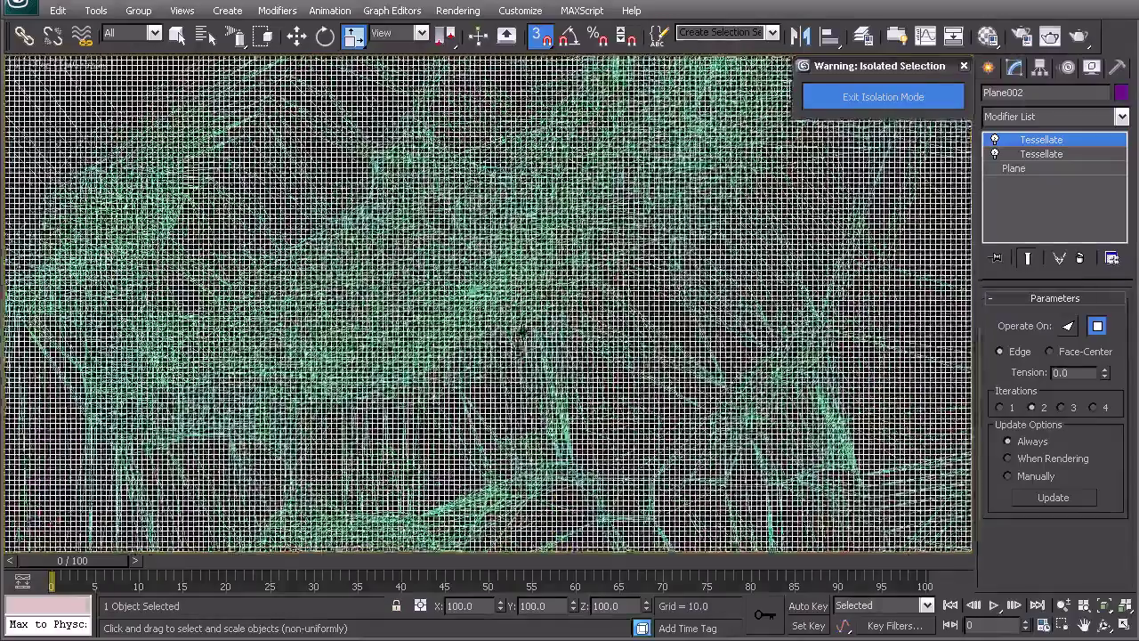
scroll(530, 332, "up", 3)
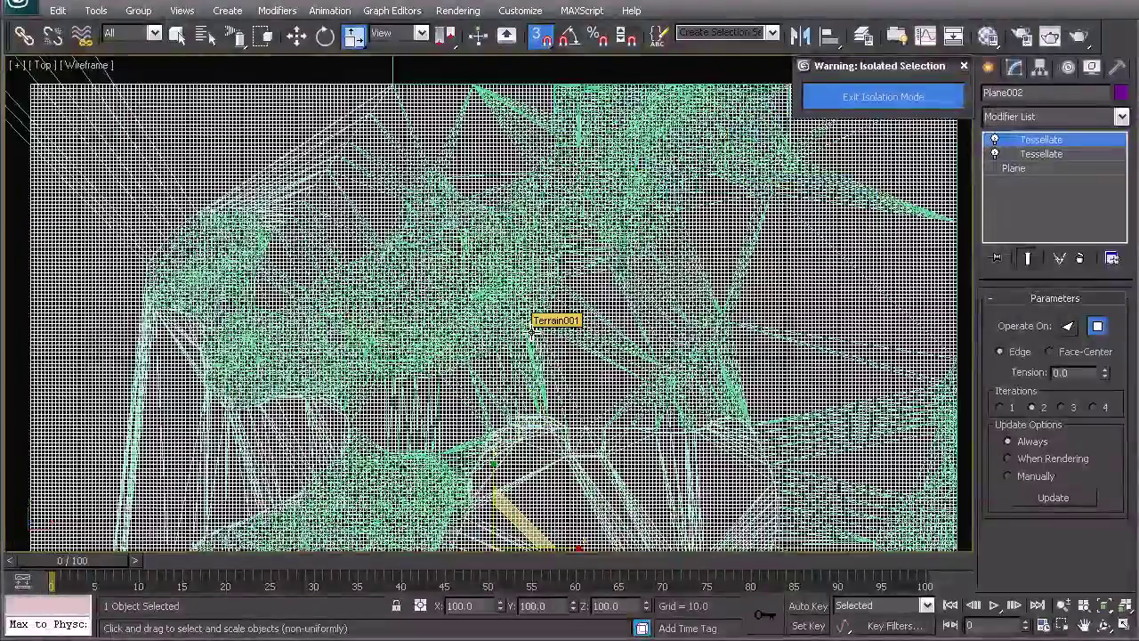
scroll(530, 332, "up", 3)
scroll(401, 334, "up", 2)
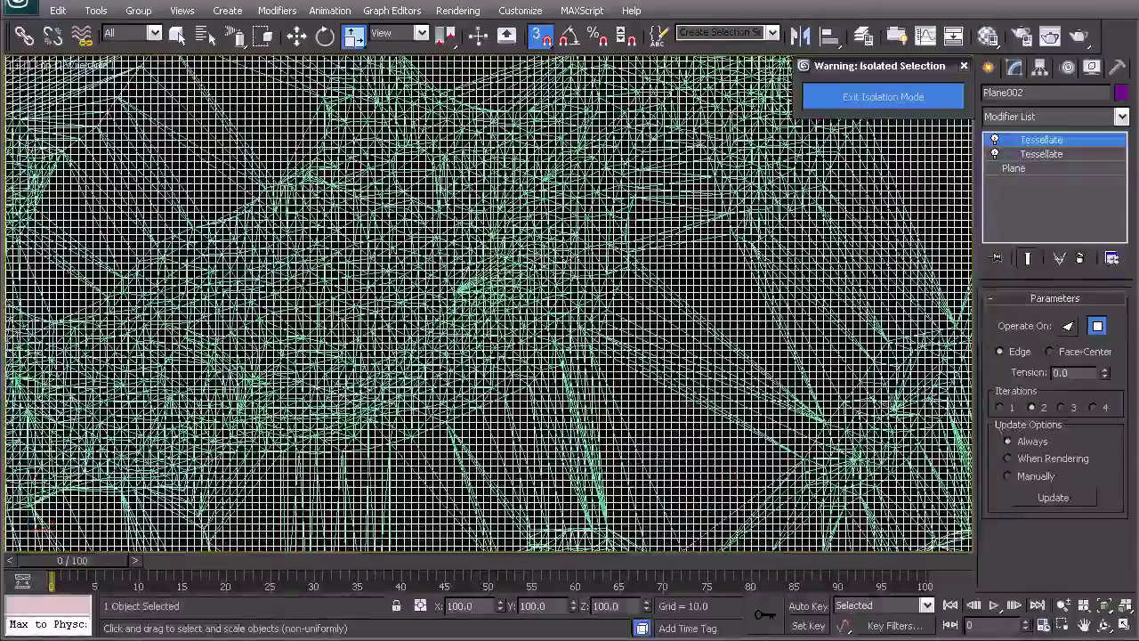
Set the second Tessellate modifier's iterations to 1.
left_click(1000, 406)
scroll(583, 289, "up", 3)
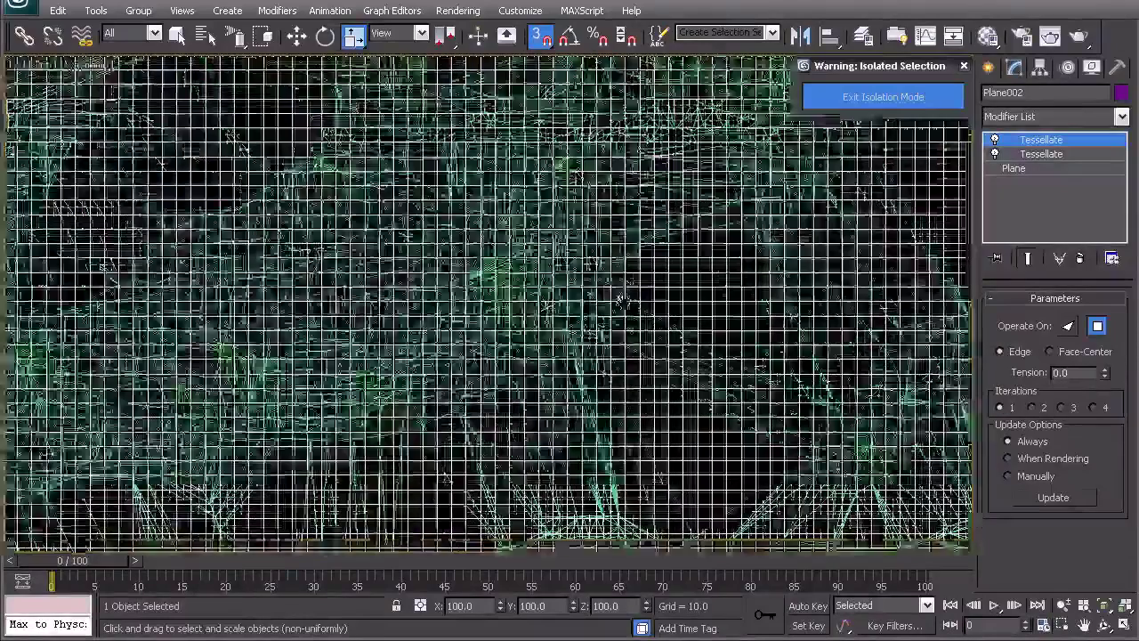
scroll(586, 290, "down", 2)
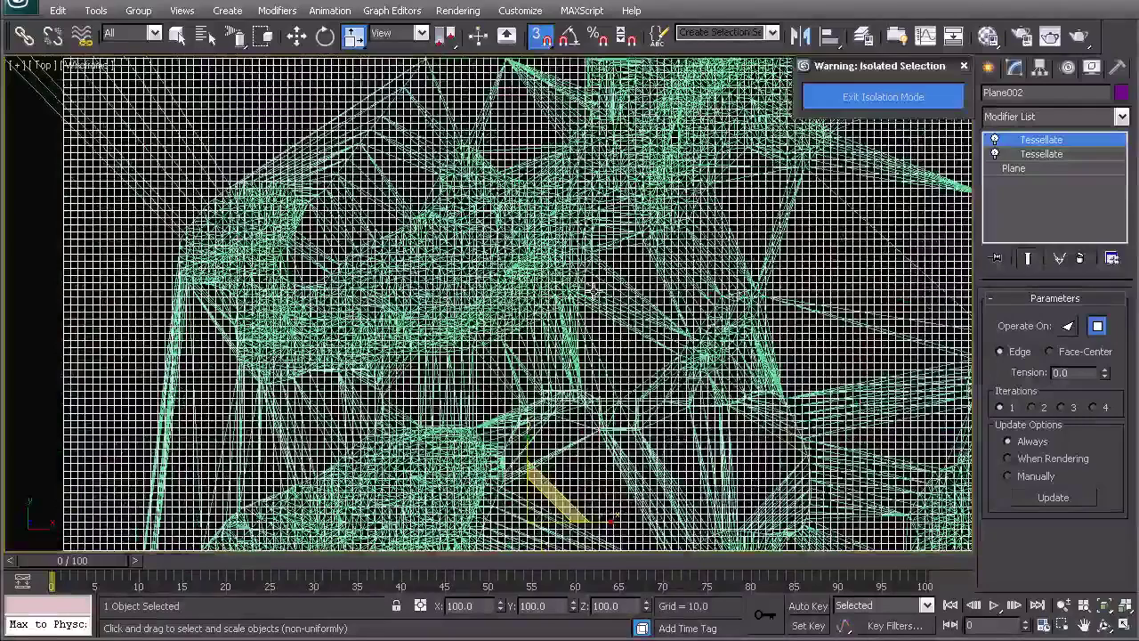
Turn snapping off and raise the tessellated plane above the terrain's highest peak, to a Z of about 55293.
scroll(589, 292, "down", 3)
middle_click_drag(543, 358, 561, 275)
scroll(573, 302, "down", 3)
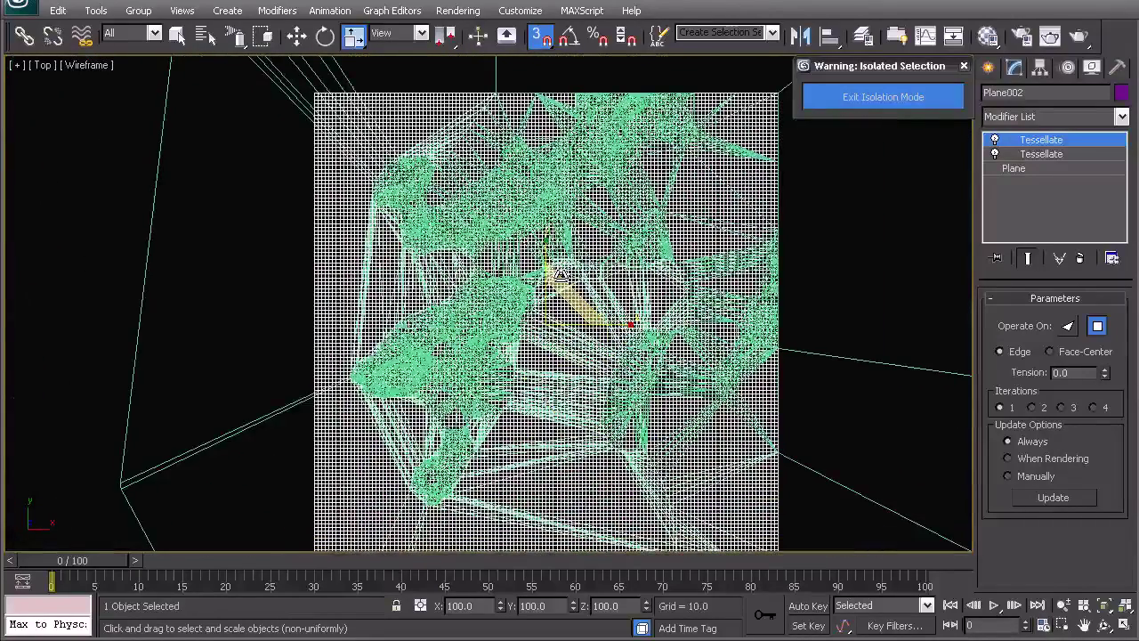
key("f")
key("z")
middle_click_drag(639, 338, 638, 404)
key("w")
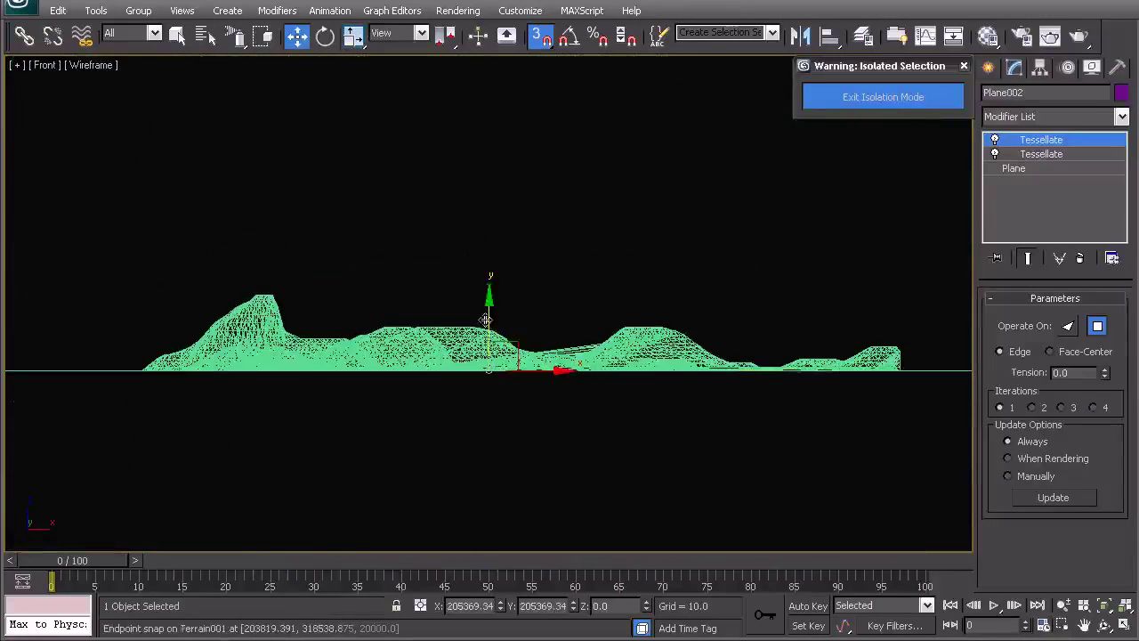
left_click_drag(489, 319, 495, 252)
key("ctrl+z")
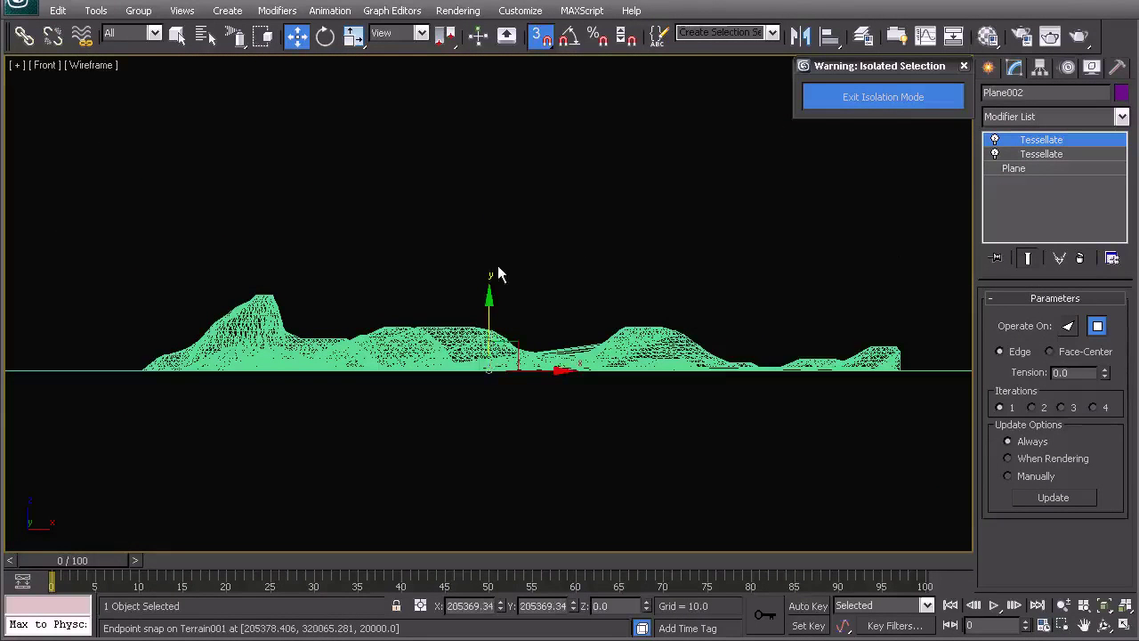
key("s")
left_click_drag(492, 310, 478, 201)
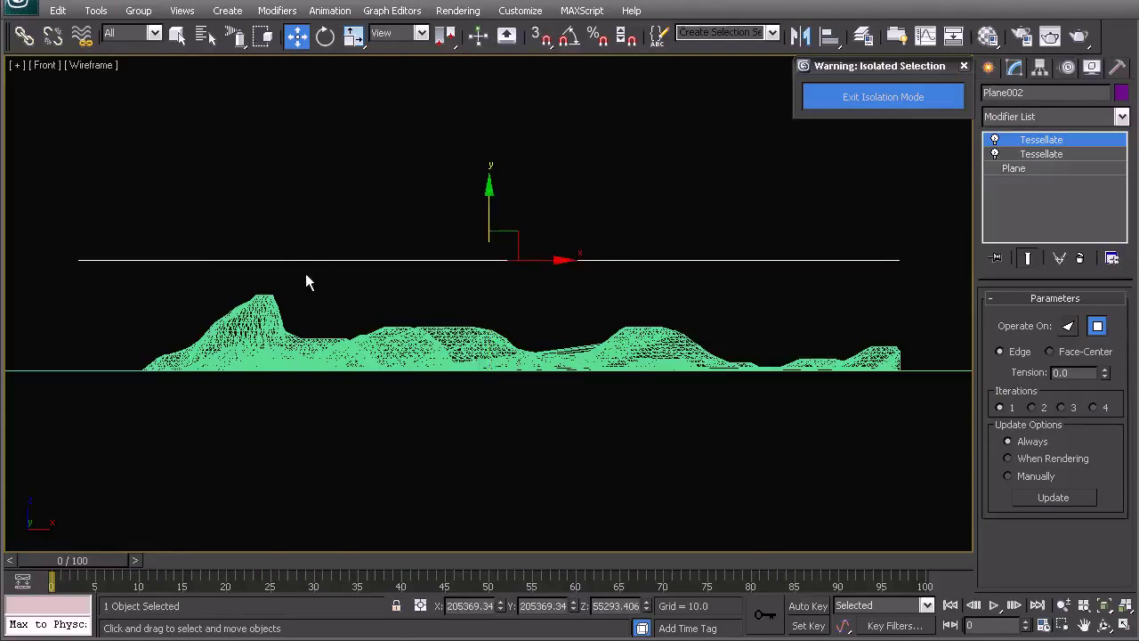
Make the raised plane a Conform compound object, working from the Top view.
key("t")
key("z")
middle_click_drag(313, 276, 385, 267)
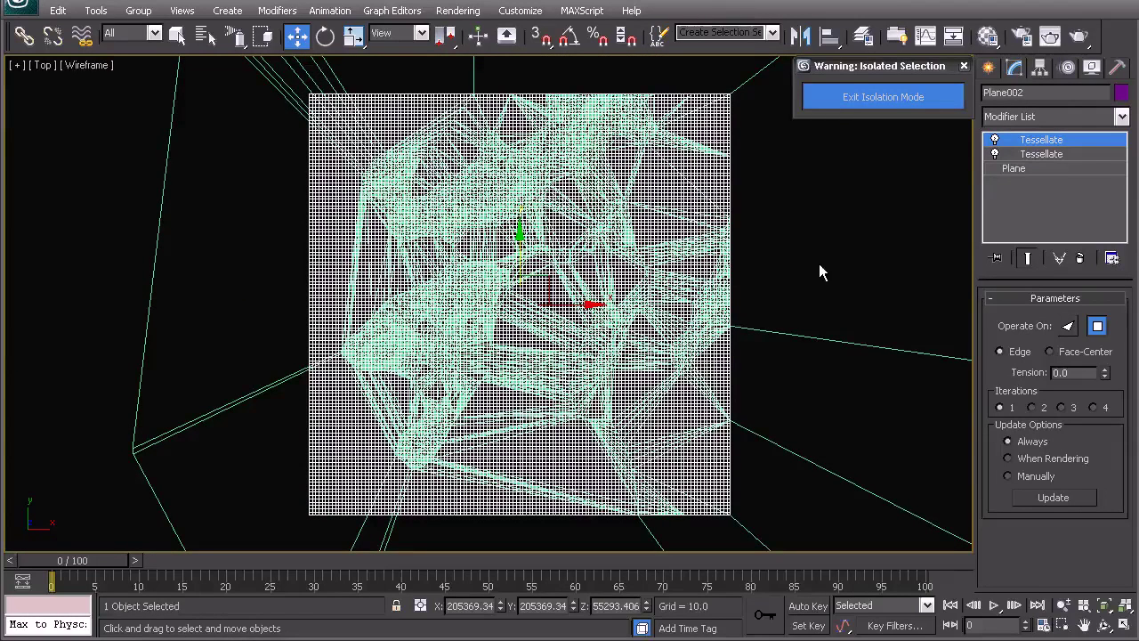
left_click(990, 69)
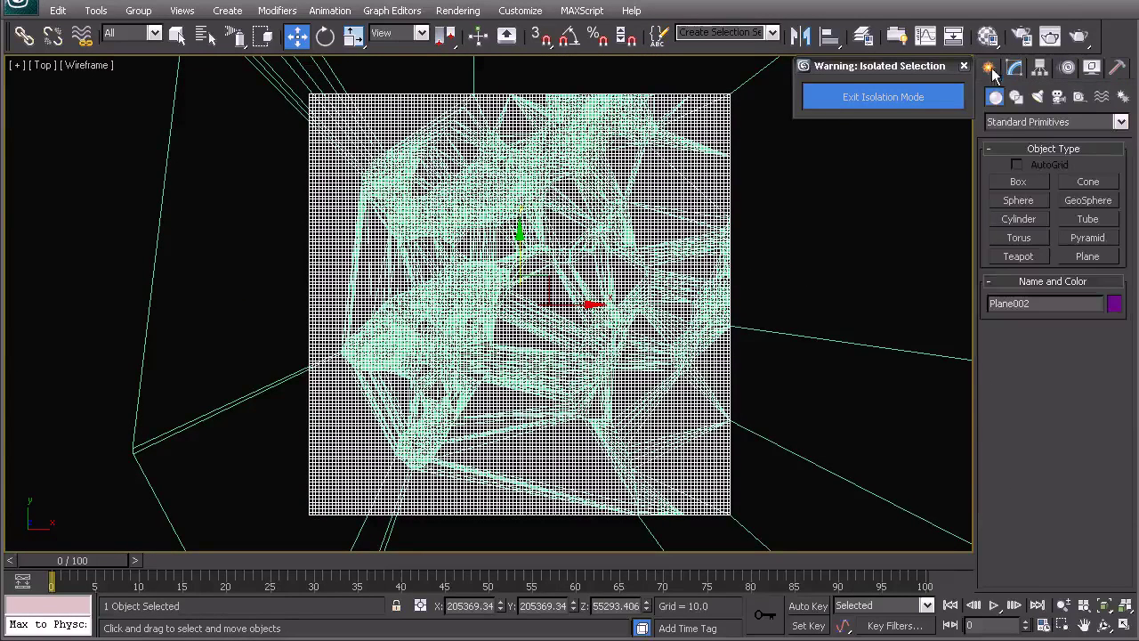
left_click(990, 126)
left_click(1004, 156)
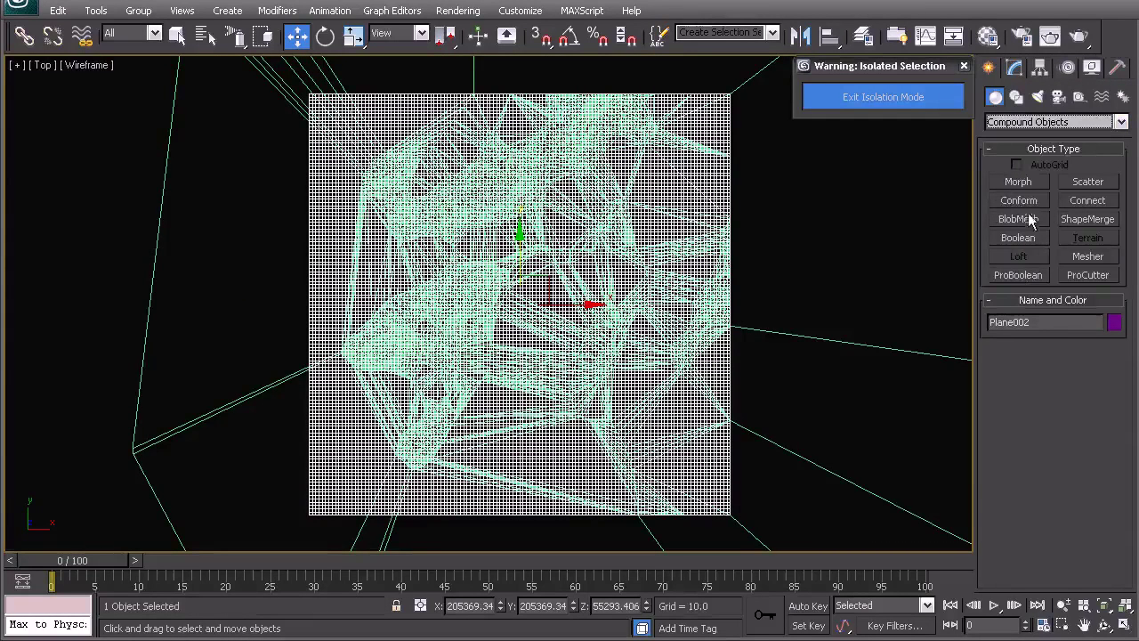
left_click(1021, 199)
Pick the terrain mesh as the wrap-to object, as an Instance, projecting along the active Top viewport.
left_click_drag(1131, 326, 1124, 583)
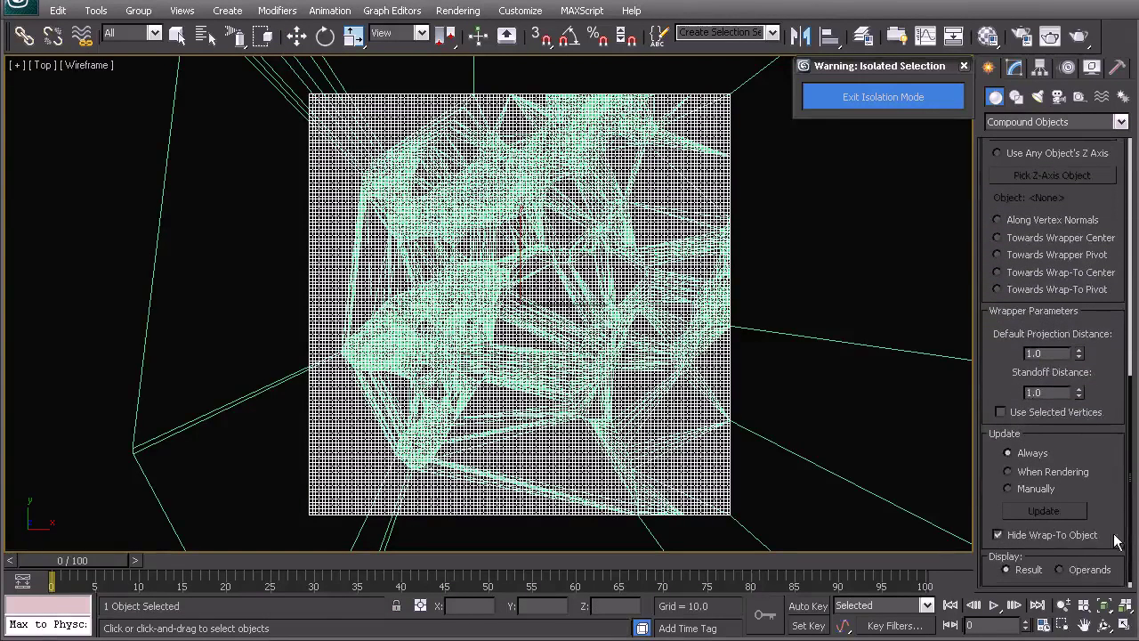
left_click_drag(1125, 534, 1124, 317)
left_click(1031, 297)
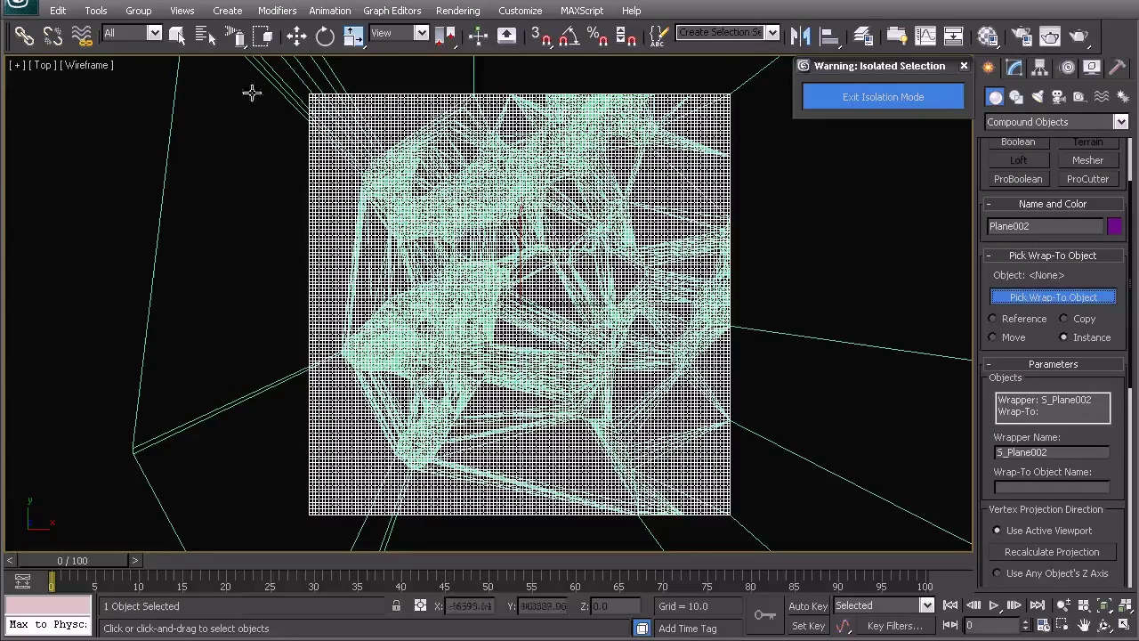
left_click(299, 284)
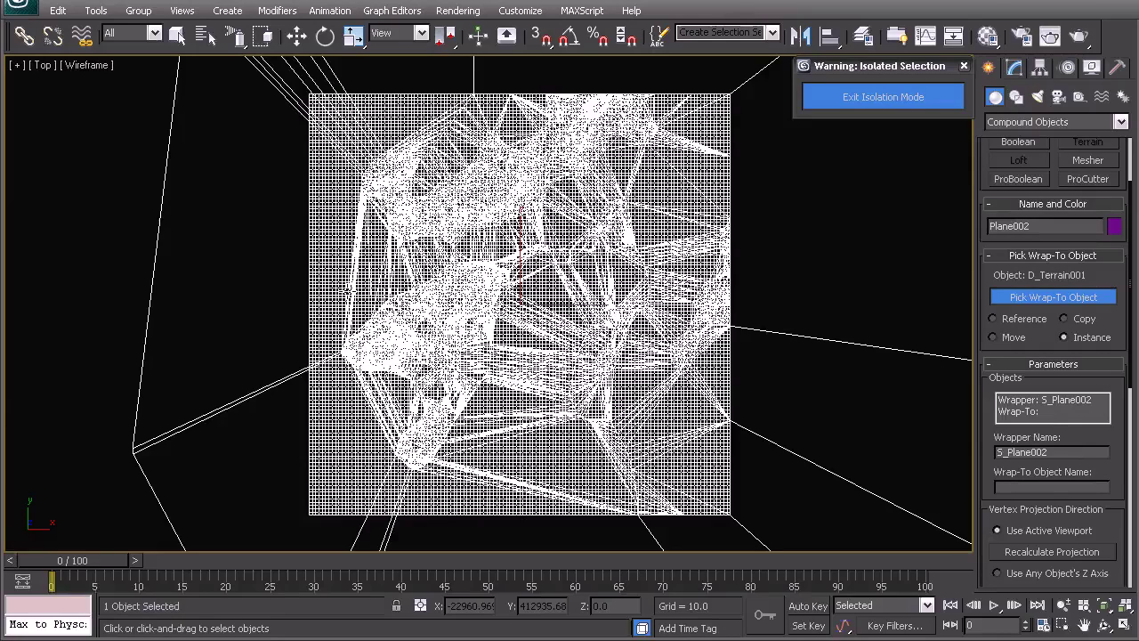
left_click(346, 291)
Isolate the conformed plane in a perspective view and clear the selection.
middle_click_drag(364, 294, 402, 317)
key("w")
middle_click_drag(408, 250, 393, 235)
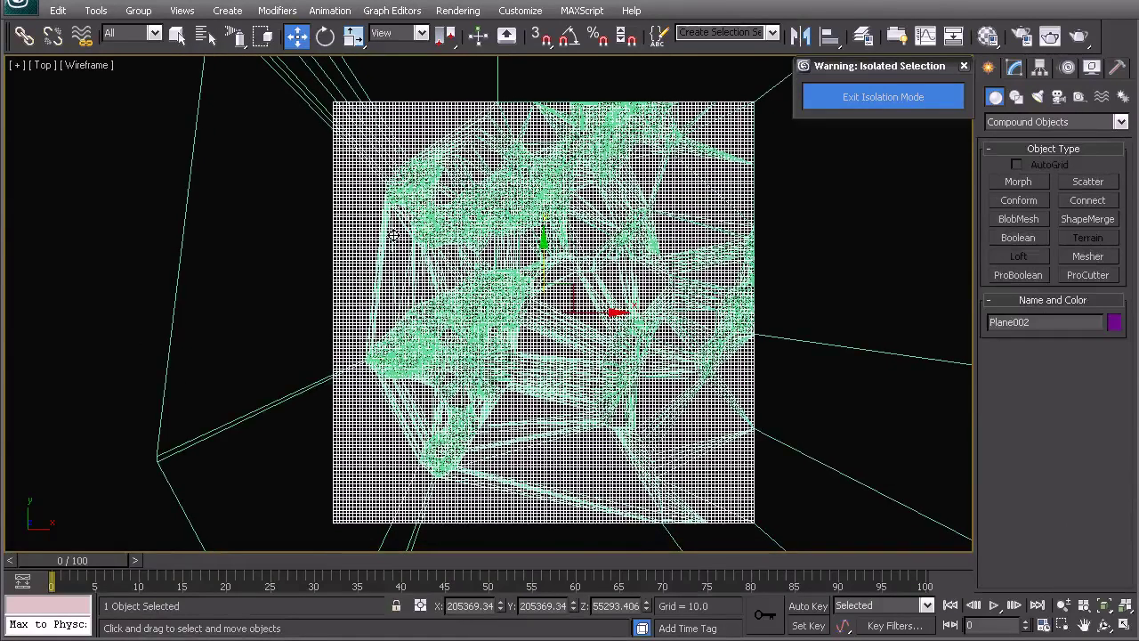
right_click(418, 271)
left_click(470, 153)
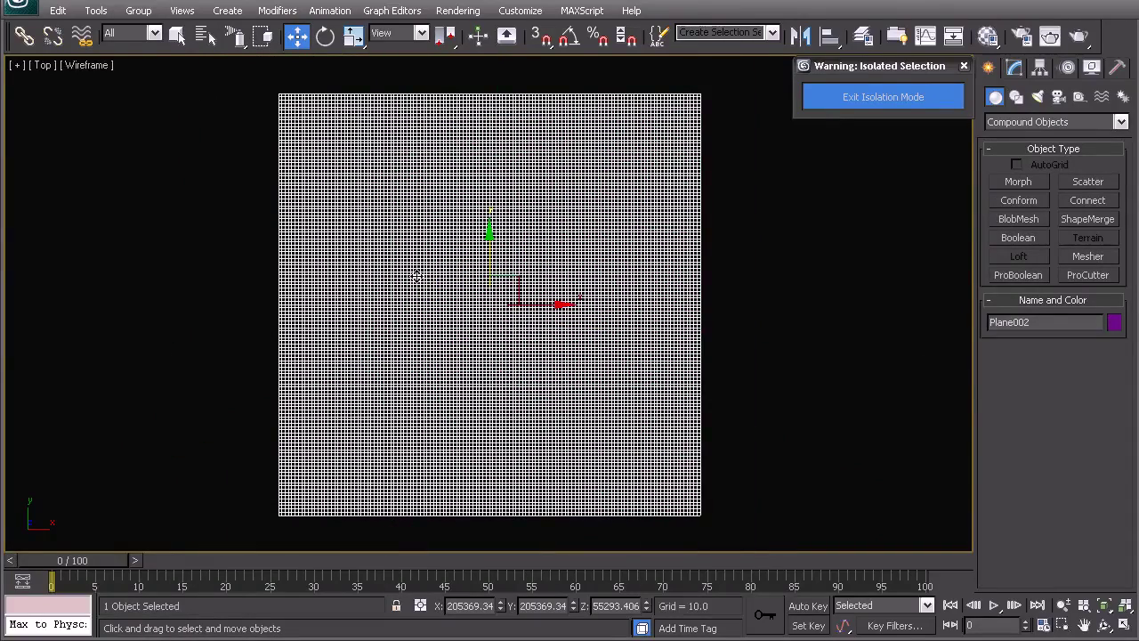
key("p")
middle_click_drag(417, 277, 423, 234, "alt")
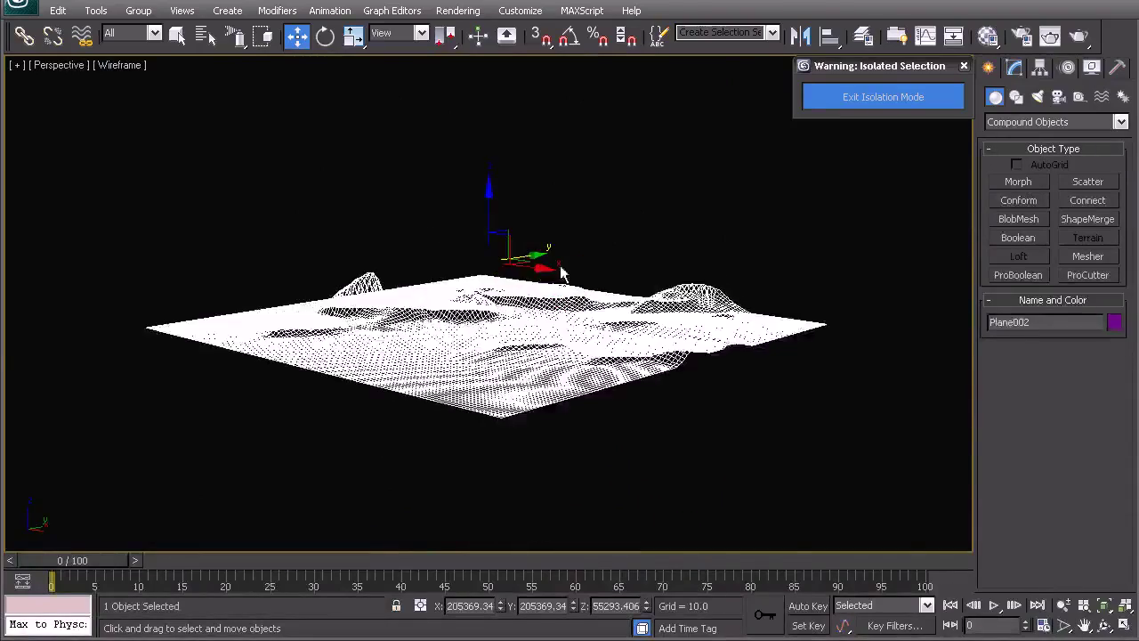
left_click(538, 281)
Convert the conformed plane to an Editable Poly and enter vertex editing at the border's dropped vertices.
scroll(445, 303, "up", 8)
middle_click_drag(423, 310, 539, 381, "alt")
scroll(481, 377, "up", 5)
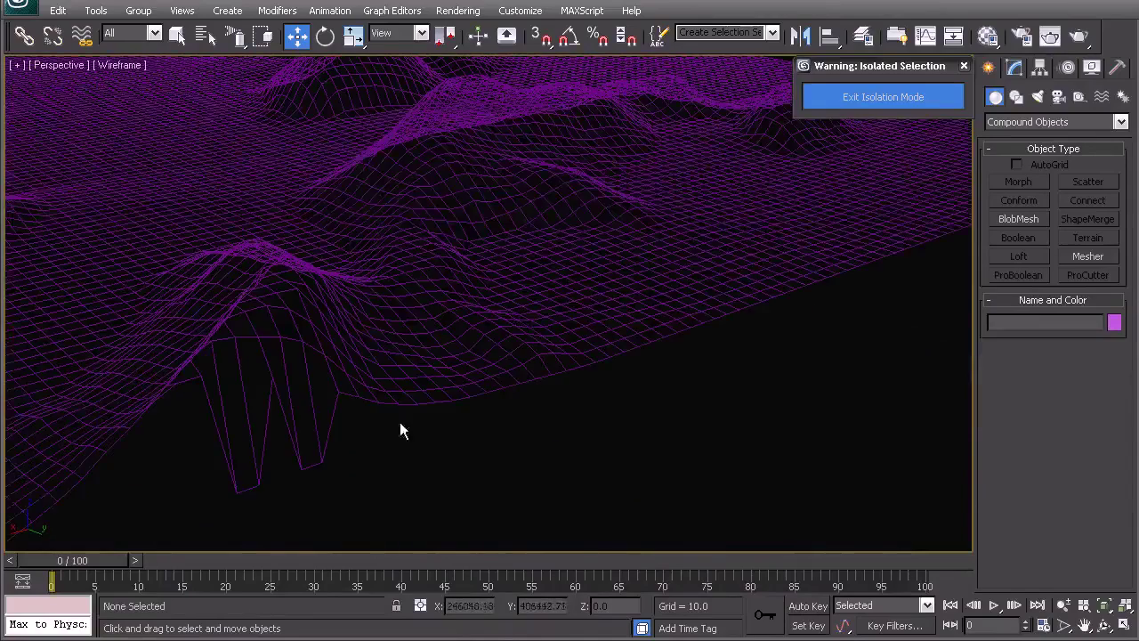
middle_click_drag(319, 423, 380, 315, "alt")
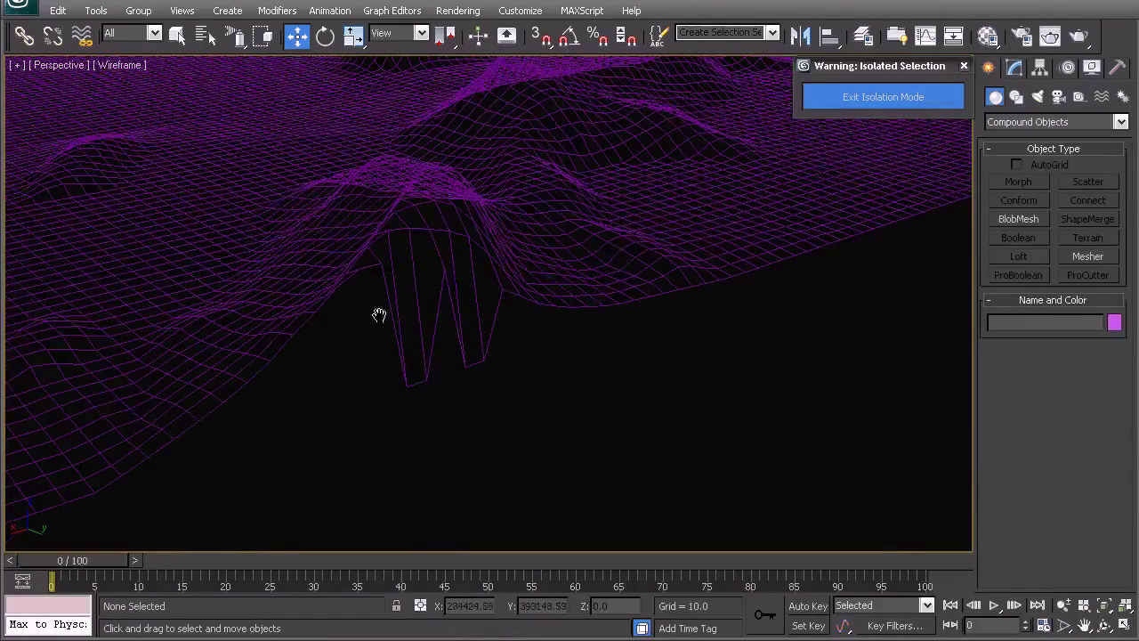
left_click(439, 260)
left_click(1013, 72)
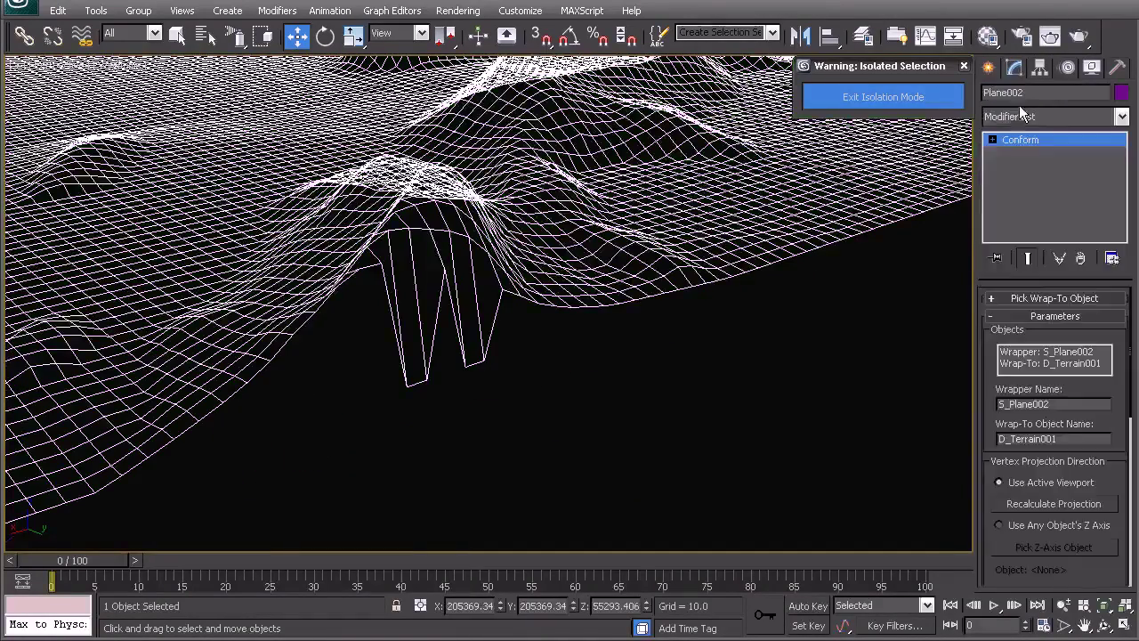
right_click(469, 306)
mouse_move(534, 474)
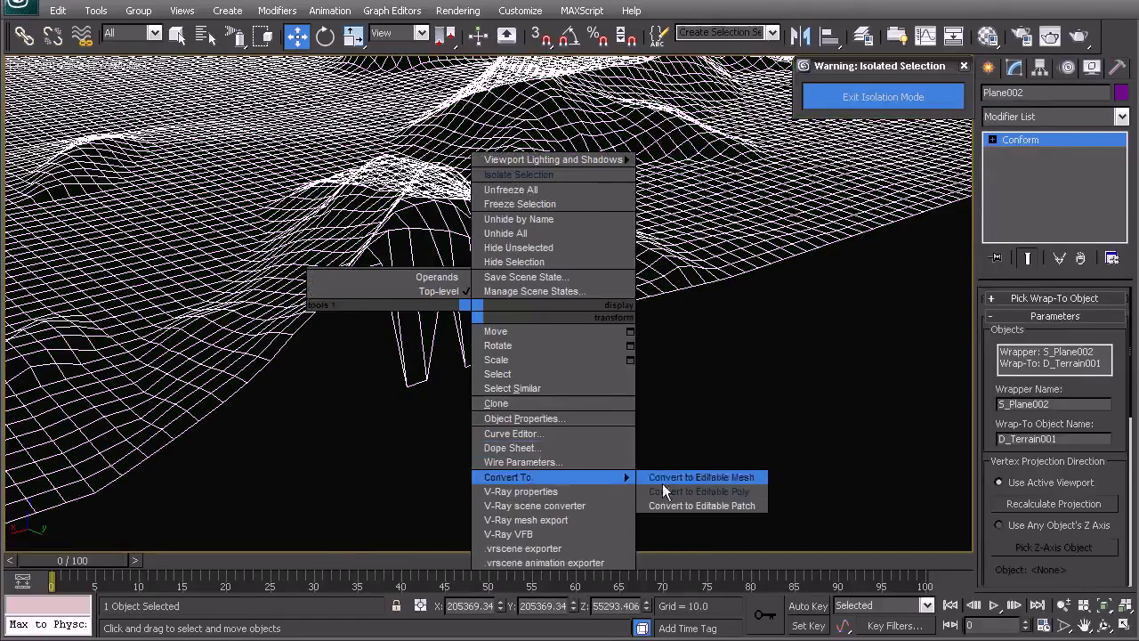
left_click(703, 490)
left_click(1009, 316)
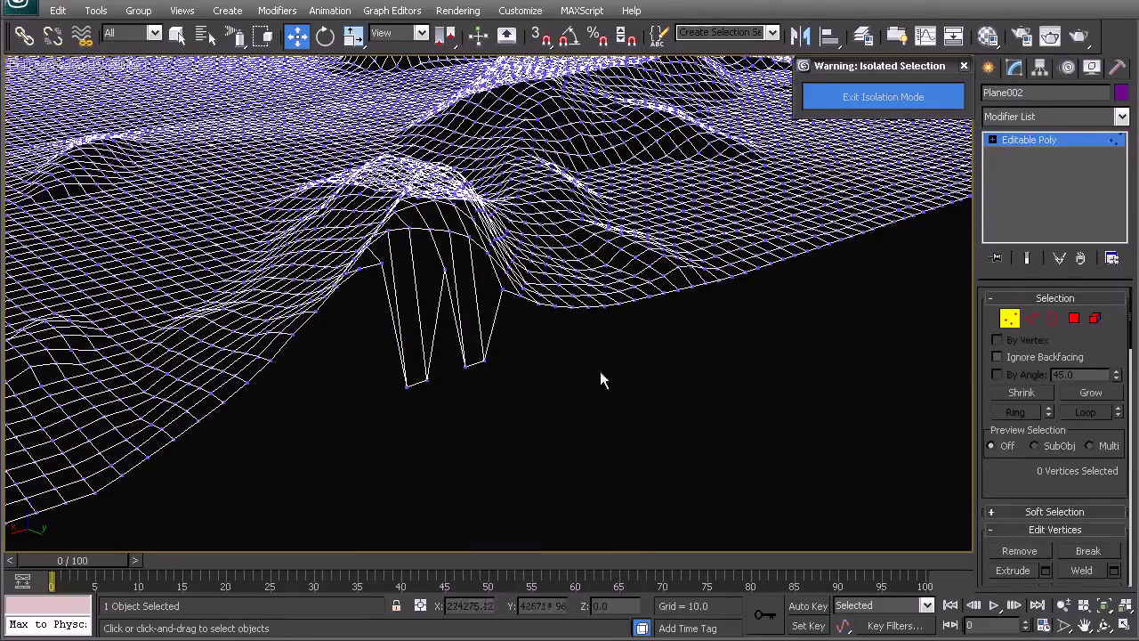
Select the four dropped vertices on the hill's border, raise them together in Z, and deselect the first one level with its neighbours.
mouse_move(487, 369)
left_mouse_down()
mouse_move(456, 350)
mouse_move(408, 384)
left_mouse_up()
middle_click_drag(449, 388, 477, 372)
scroll(481, 371, "up", 5)
middle_click_drag(499, 303, 485, 344)
middle_click_drag(504, 411, 501, 362)
left_click_drag(647, 608, 625, 240)
left_click(608, 198, "alt")
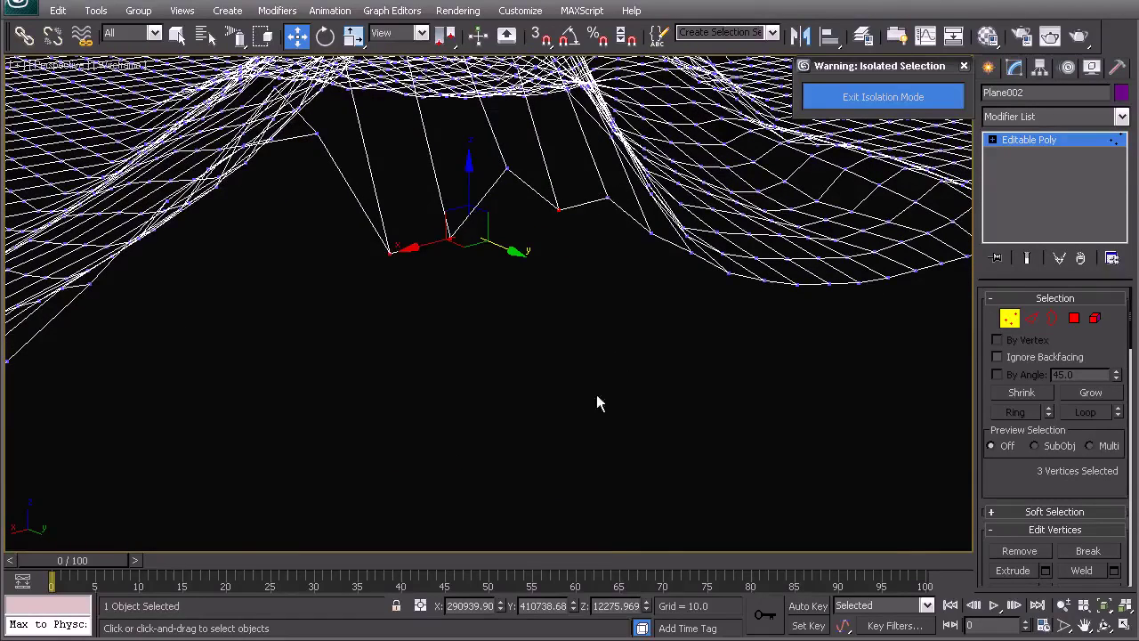
Raise the three remaining dropped vertices in stages until the hill's border runs smoothly, and leave vertex editing.
left_click_drag(648, 608, 587, 225)
left_click(561, 167, "alt")
middle_click_drag(543, 312, 618, 452)
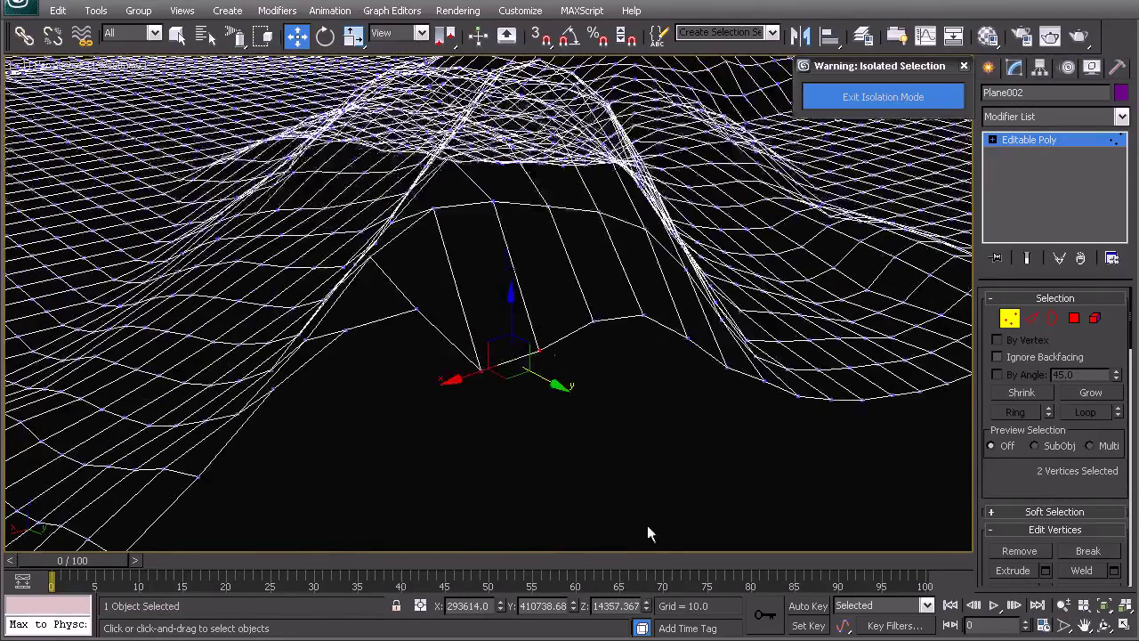
left_click_drag(647, 608, 637, 541)
left_click(540, 302, "alt")
right_click(539, 376)
left_click(519, 364)
Return to the Top view and set the display unit scale to Metric, Meters.
scroll(507, 363, "down", 5)
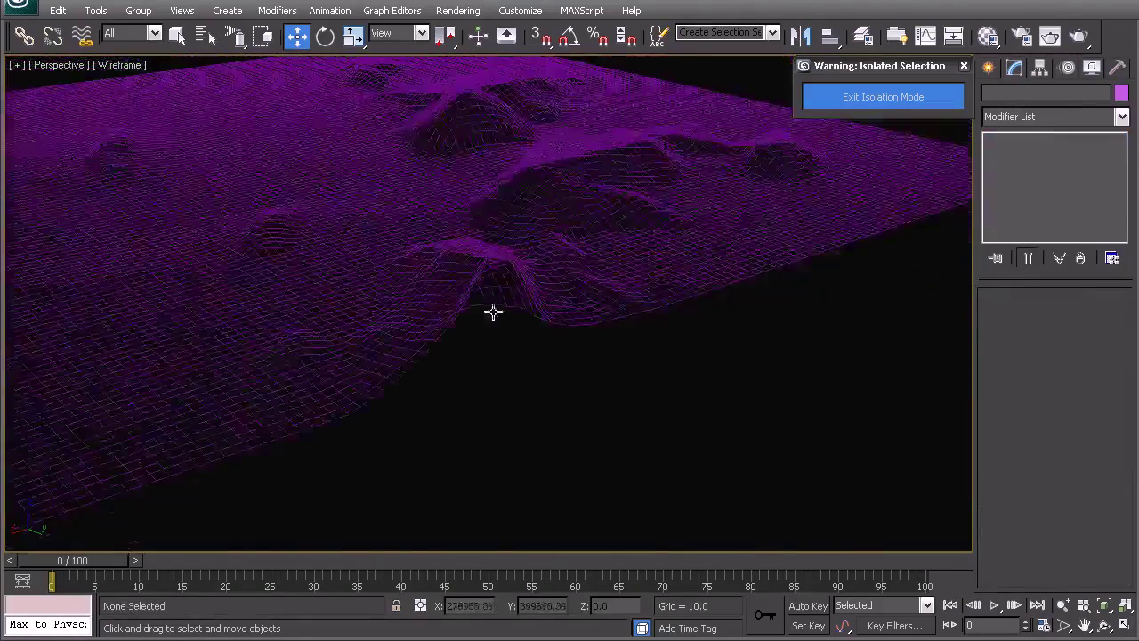
middle_click_drag(453, 305, 570, 365, "alt")
scroll(571, 366, "down", 3)
middle_click_drag(476, 335, 593, 335)
key("t")
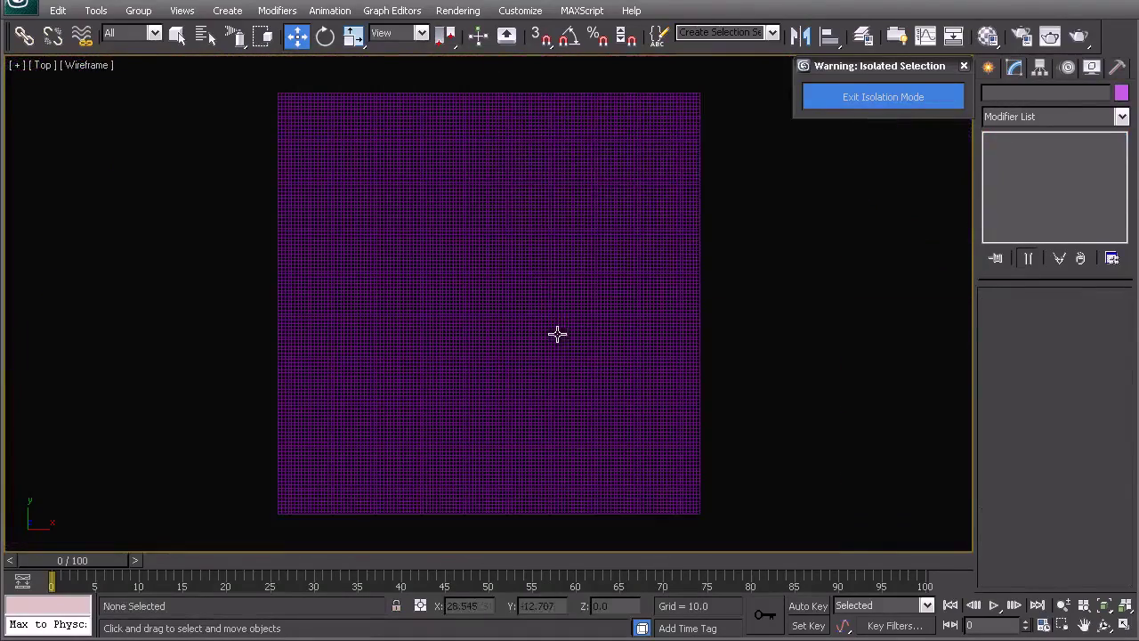
left_click(532, 11)
left_click(538, 204)
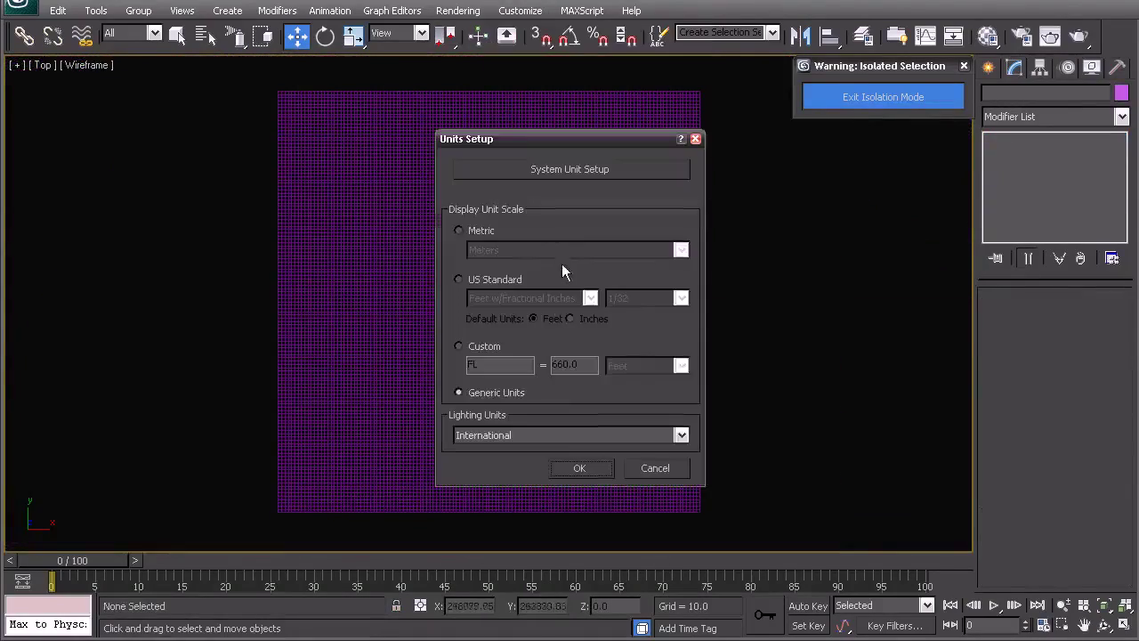
left_click(480, 231)
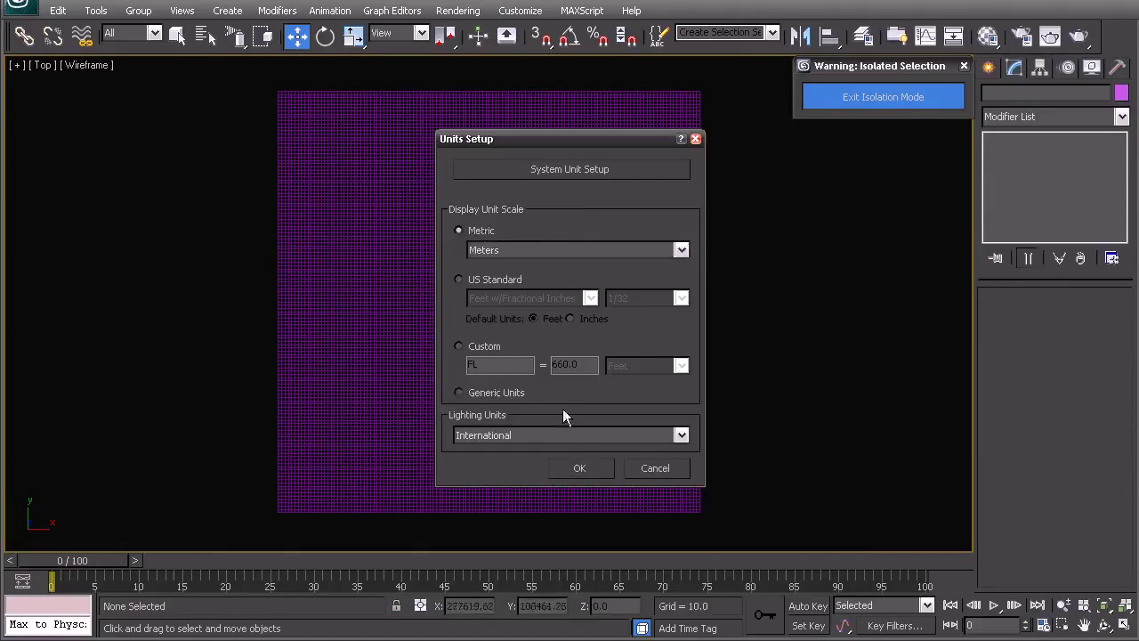
left_click(577, 469)
Exit isolation and delete the original terrain mesh, keeping the conformed plane.
middle_click_drag(506, 353, 526, 356)
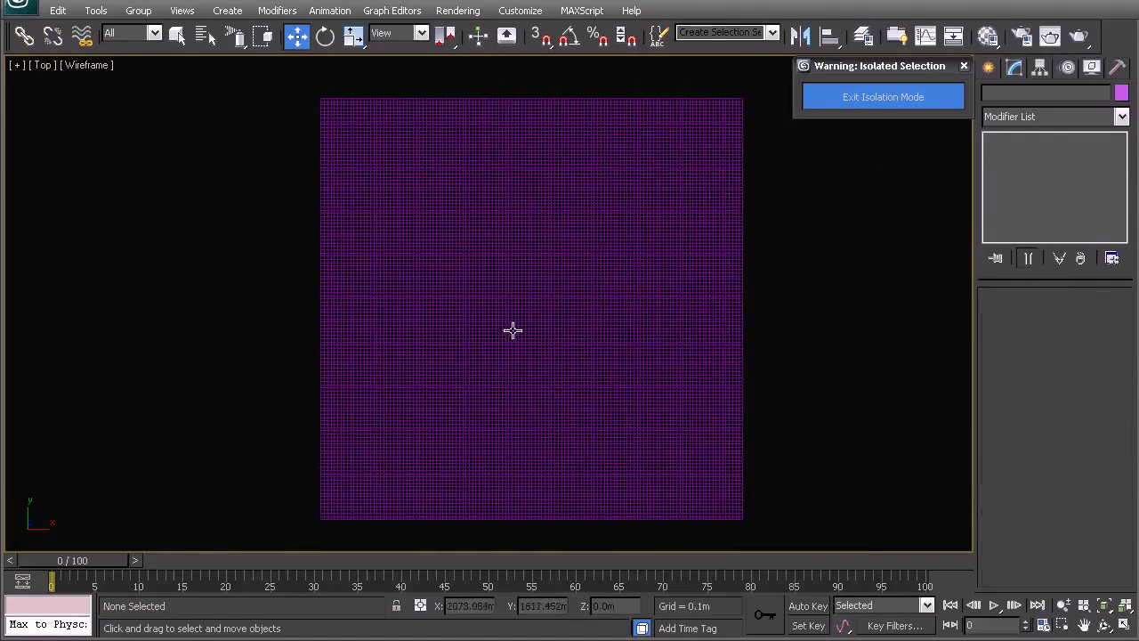
left_click(513, 331)
left_click(881, 96)
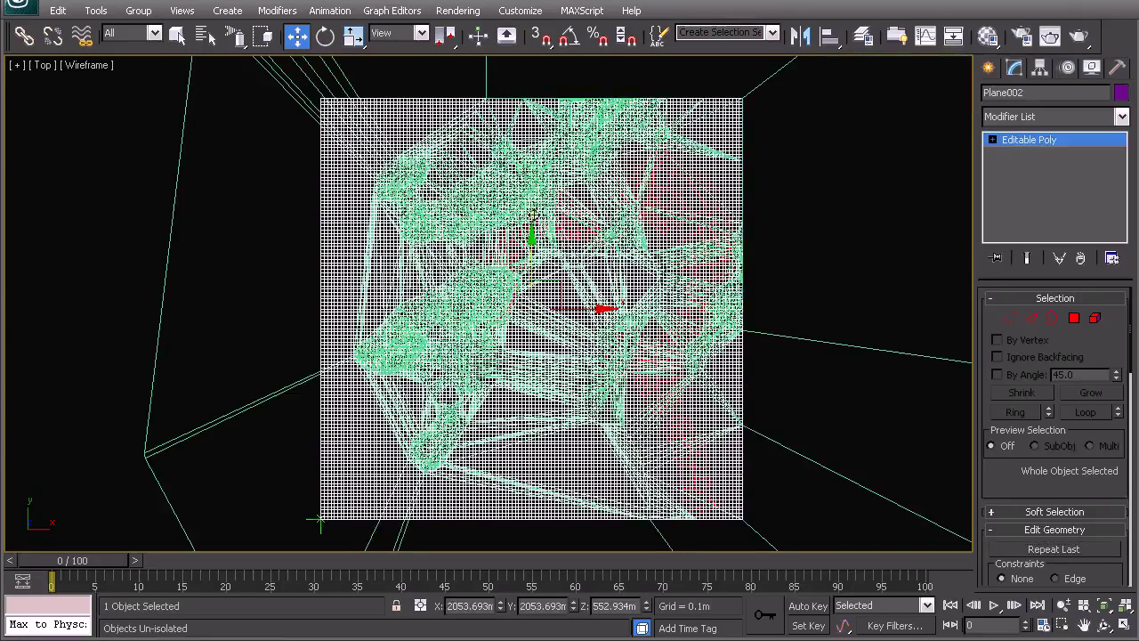
left_click(292, 96)
key("Delete")
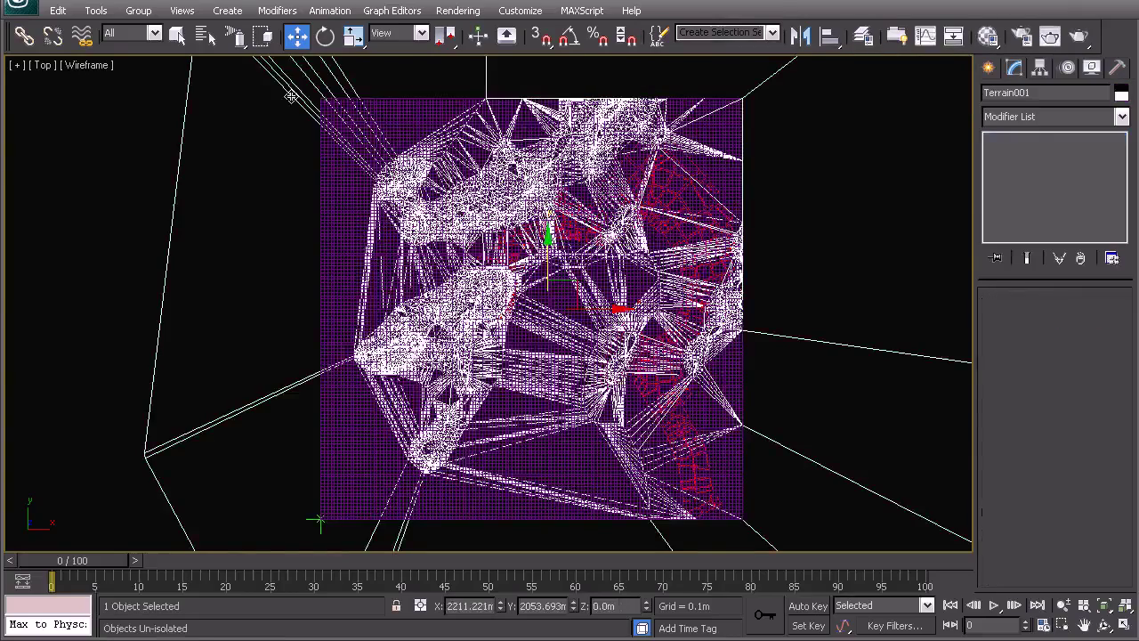
left_click(339, 228)
left_click(219, 307)
left_click(407, 299)
left_click(407, 301)
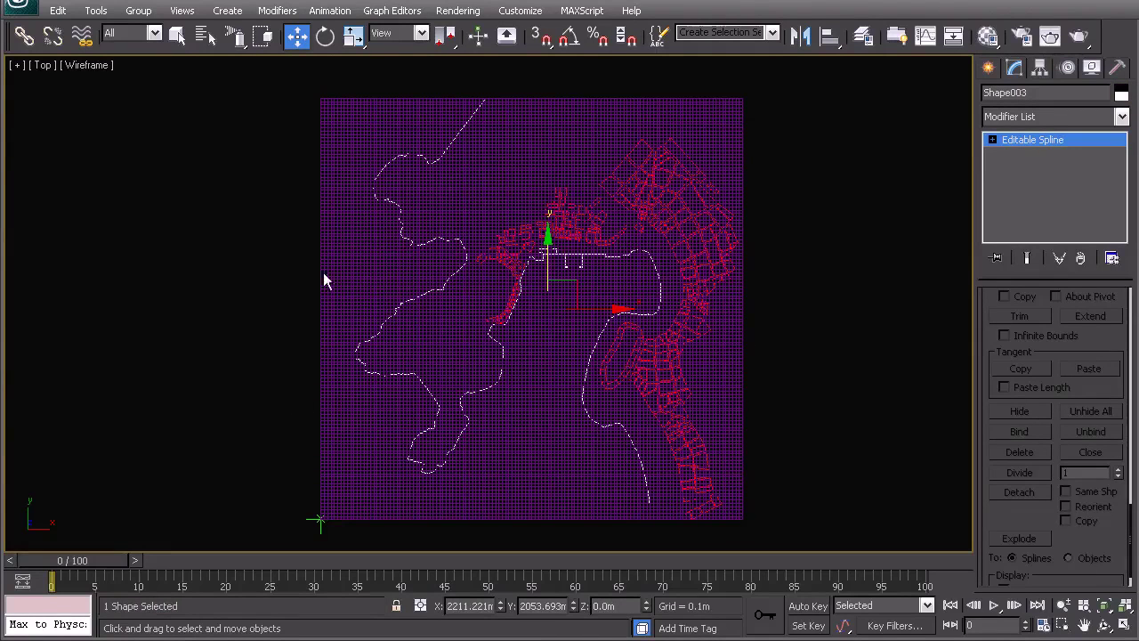
left_click(406, 307, "ctrl")
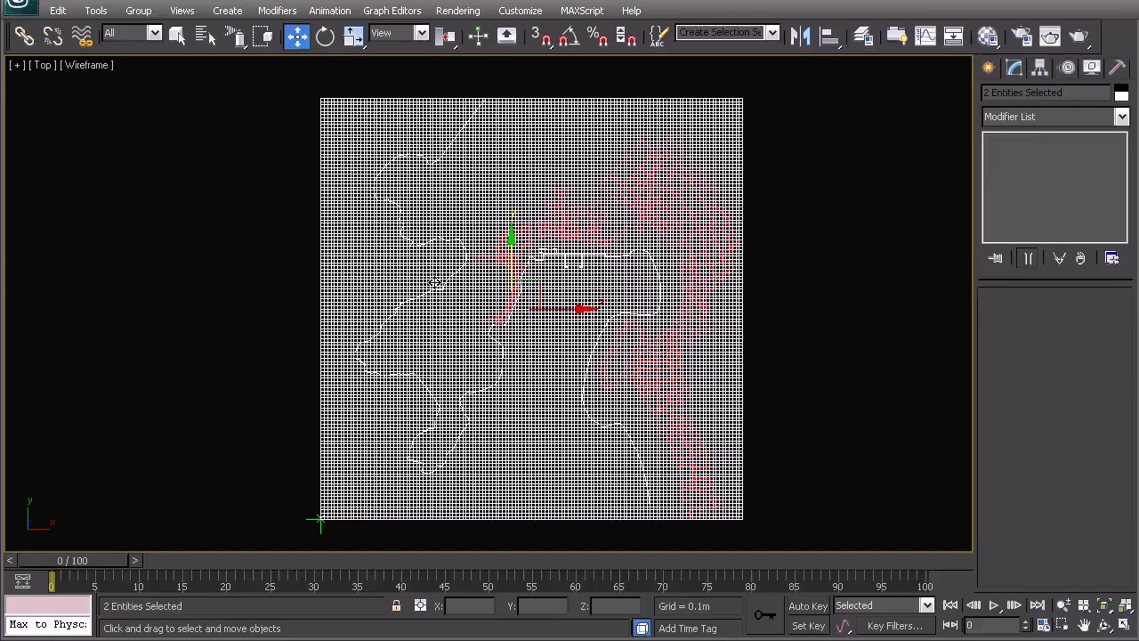
left_click(376, 302)
left_click(422, 297)
left_click(421, 295)
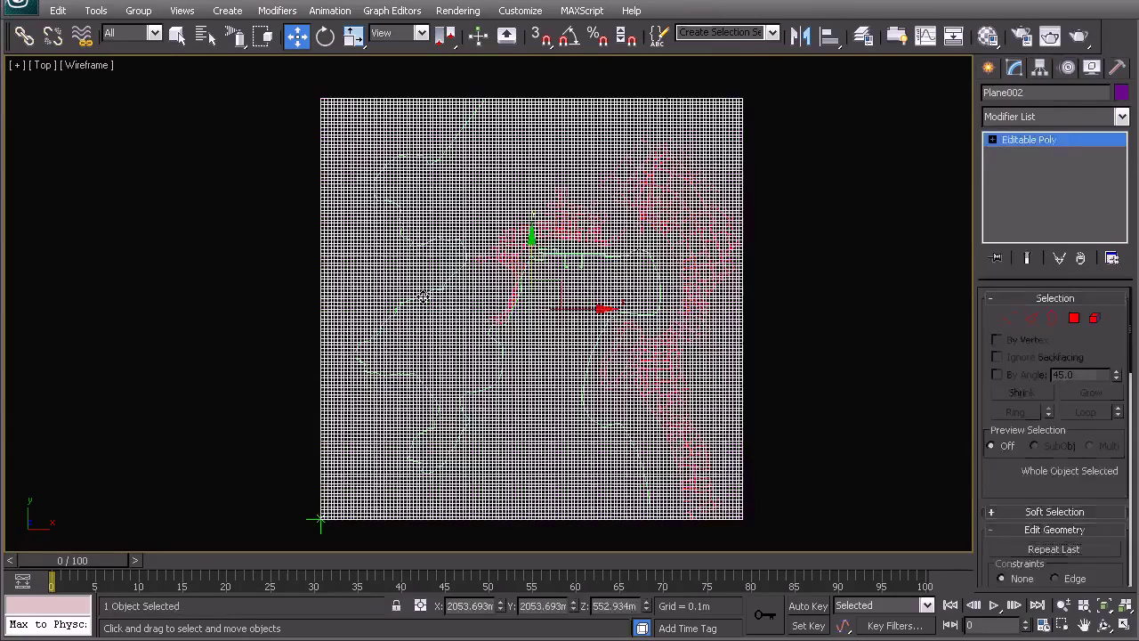
left_click(422, 296)
left_click_drag(570, 308, 760, 326)
key("ctrl+z")
Clone the coastline spline in place as an independent copy, working in the perspective view.
key("p")
middle_click_drag(615, 333, 495, 234, "alt")
left_click(285, 147)
middle_click_drag(285, 147, 338, 249, "alt")
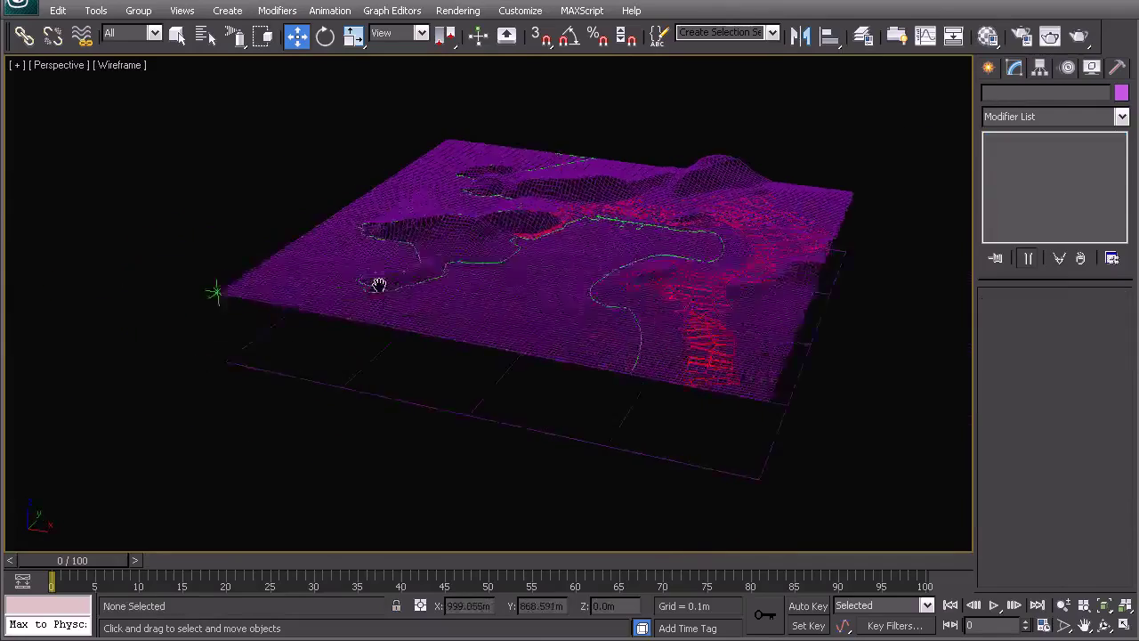
scroll(377, 284, "up", 3)
left_click(397, 264)
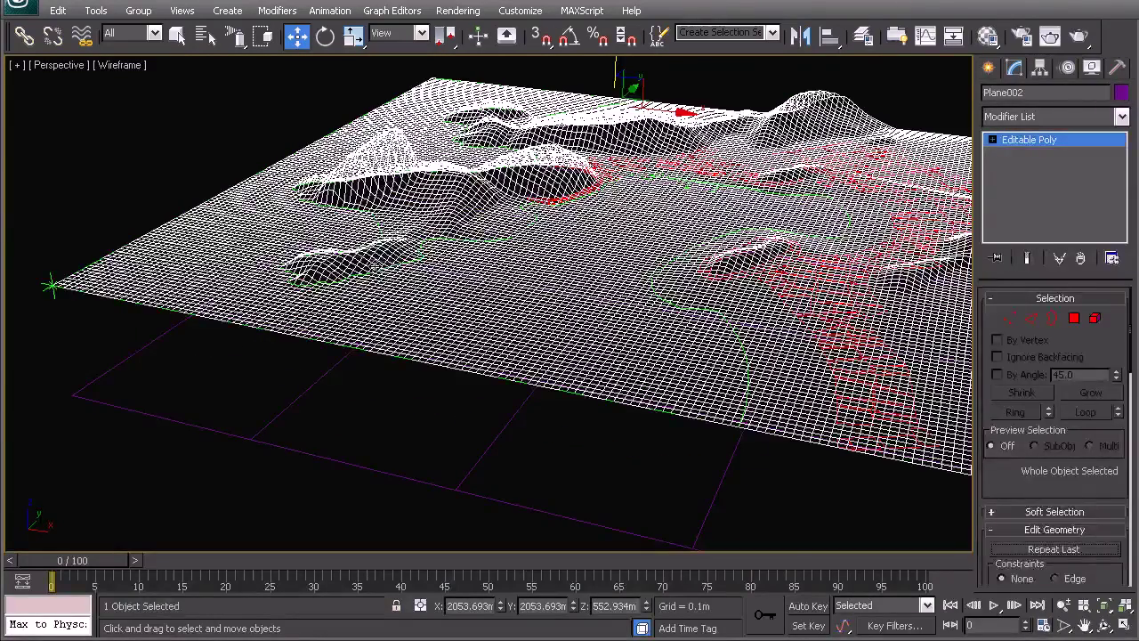
left_click(344, 277)
middle_click_drag(438, 260, 564, 262, "alt")
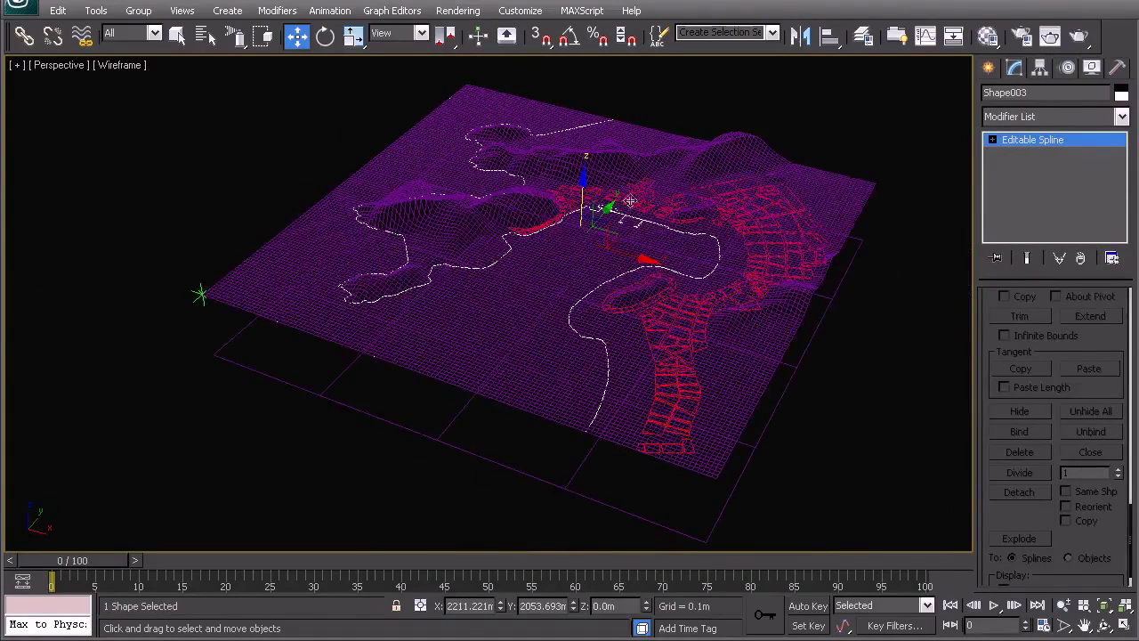
left_click_drag(556, 312, 558, 320, "shift")
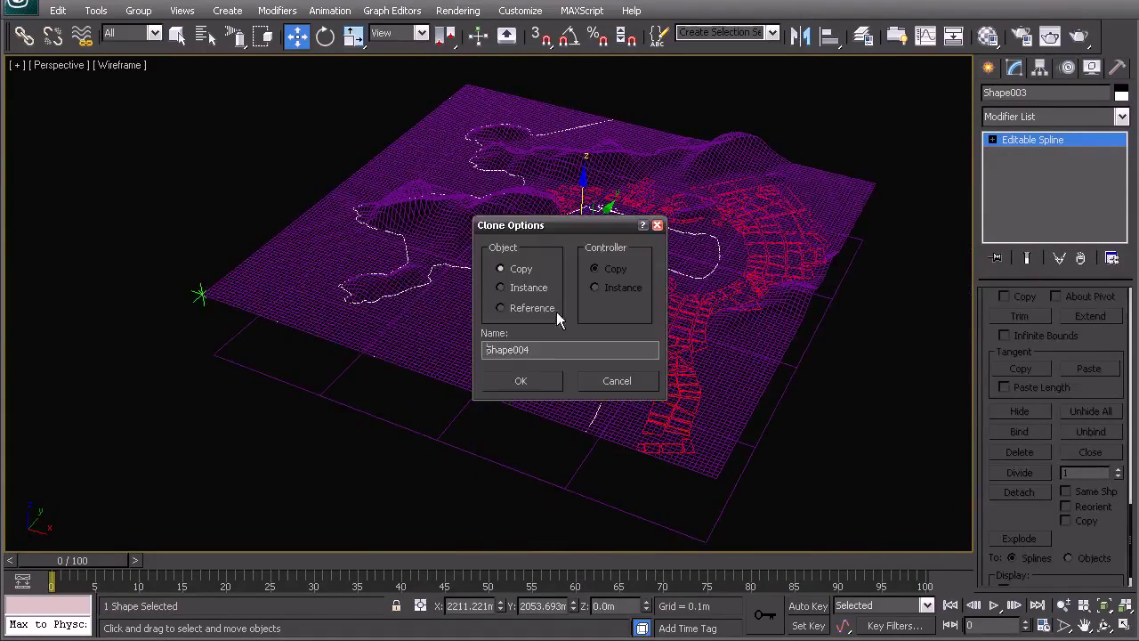
left_click(525, 378)
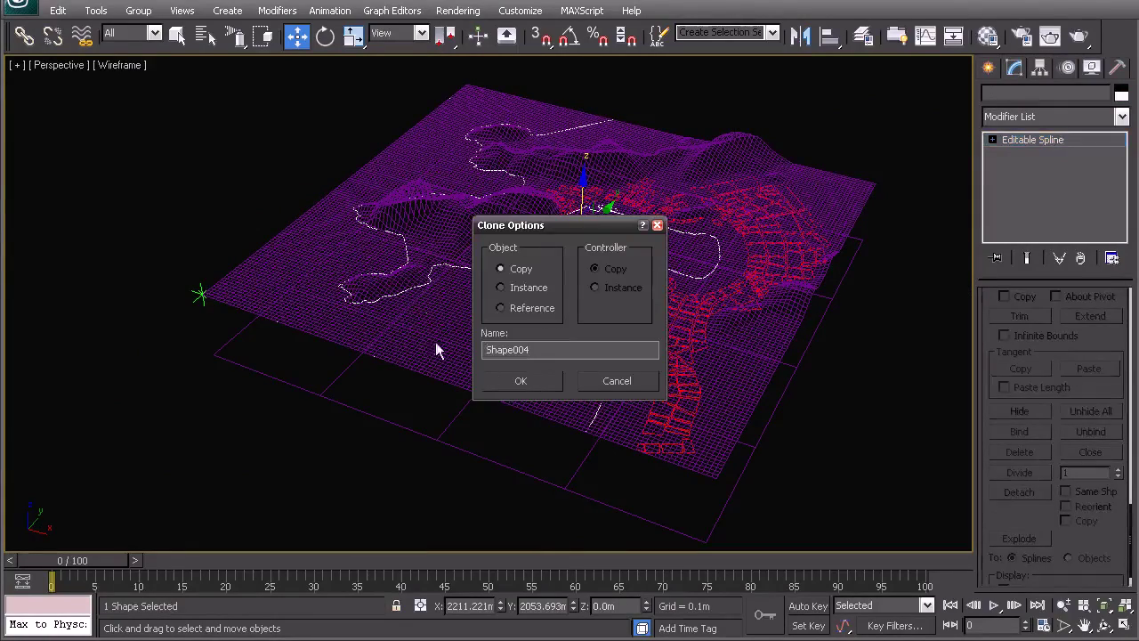
Isolate the gridded terrain plane together with the cloned coastline spline.
left_click(440, 223, "ctrl")
right_click(452, 230)
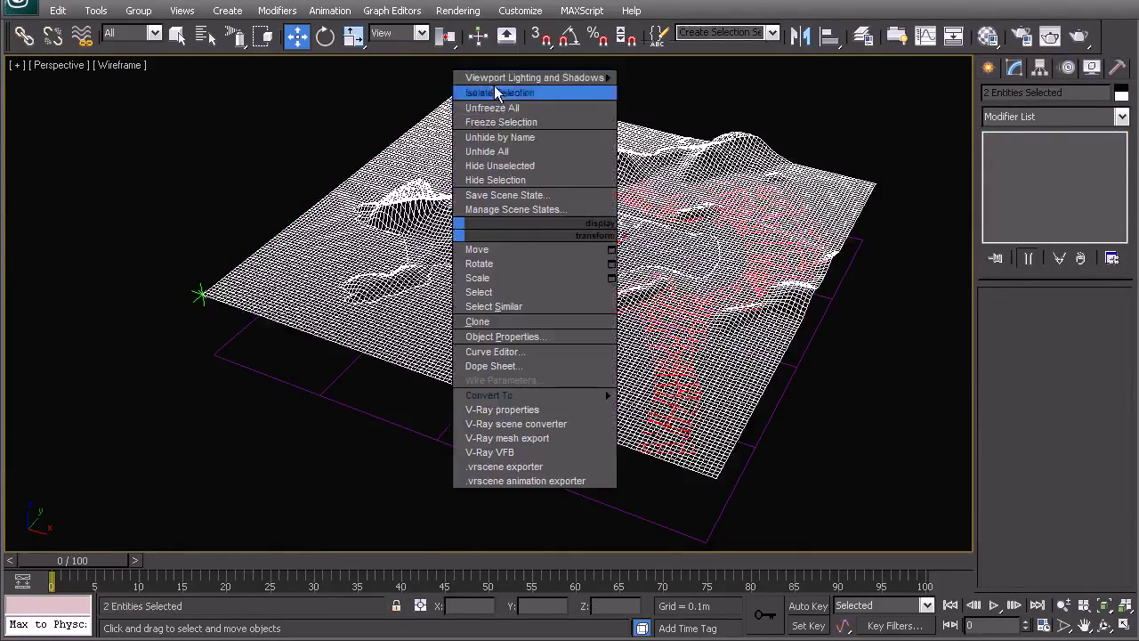
left_click(498, 92)
Lower the cloned coastline spline below the terrain to a Z position of about -129.4 m.
left_click(485, 141)
middle_click_drag(552, 270, 565, 204)
left_click(567, 215)
left_click(566, 216)
left_click(566, 216)
middle_click_drag(543, 242, 540, 155)
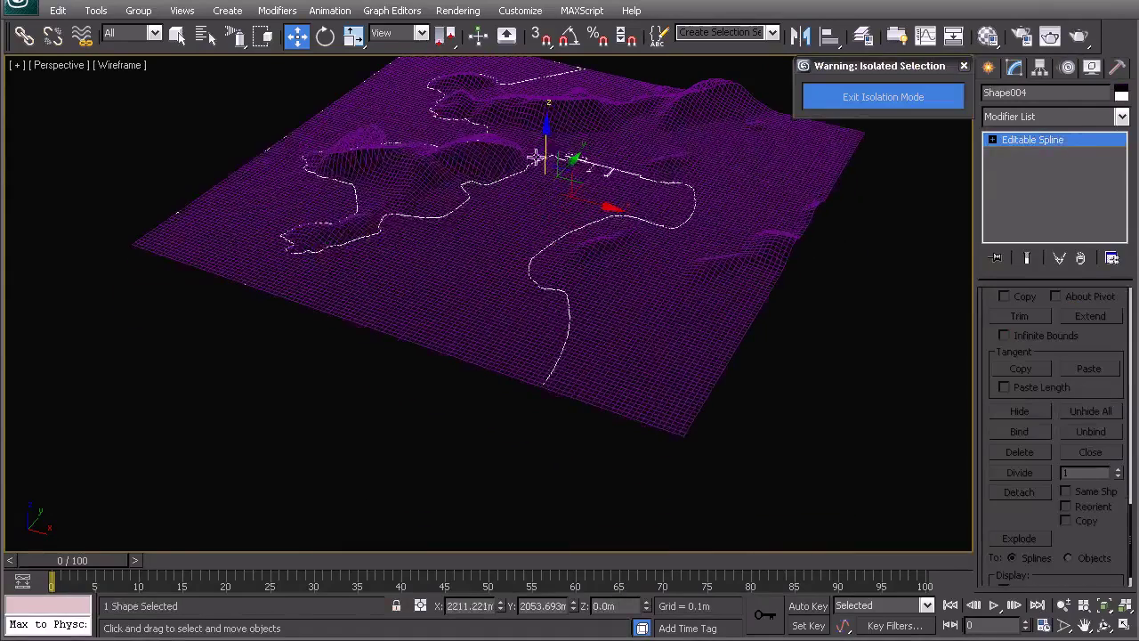
Apply an Extrude modifier to the cloned coastline with an amount of 463.4 m and 10 segments.
left_click(1051, 117)
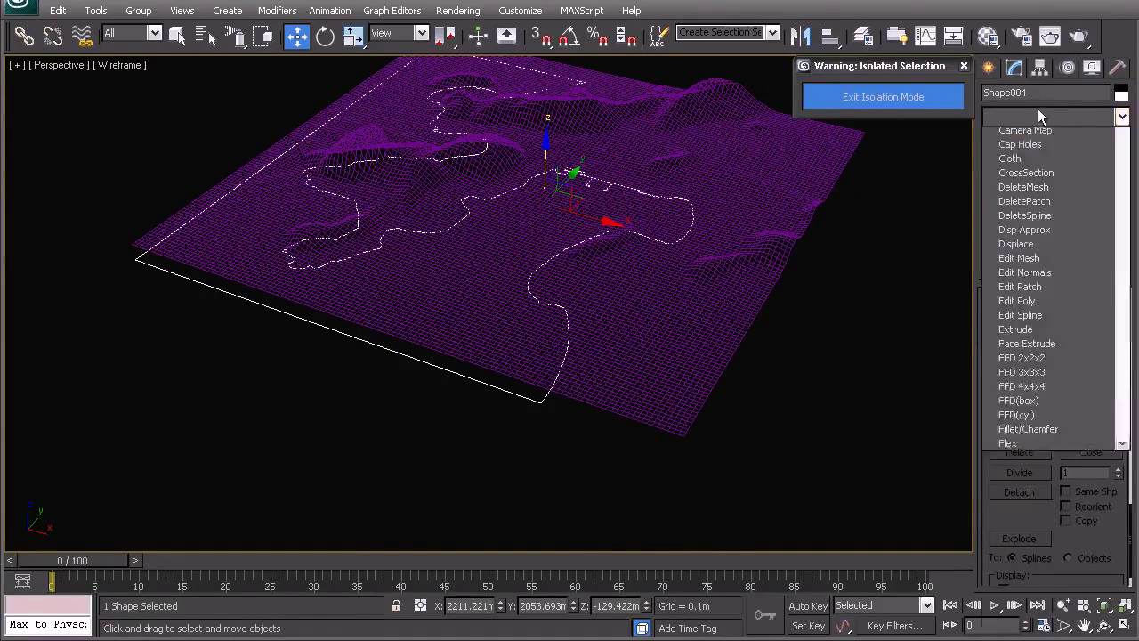
type("ex")
key("Return")
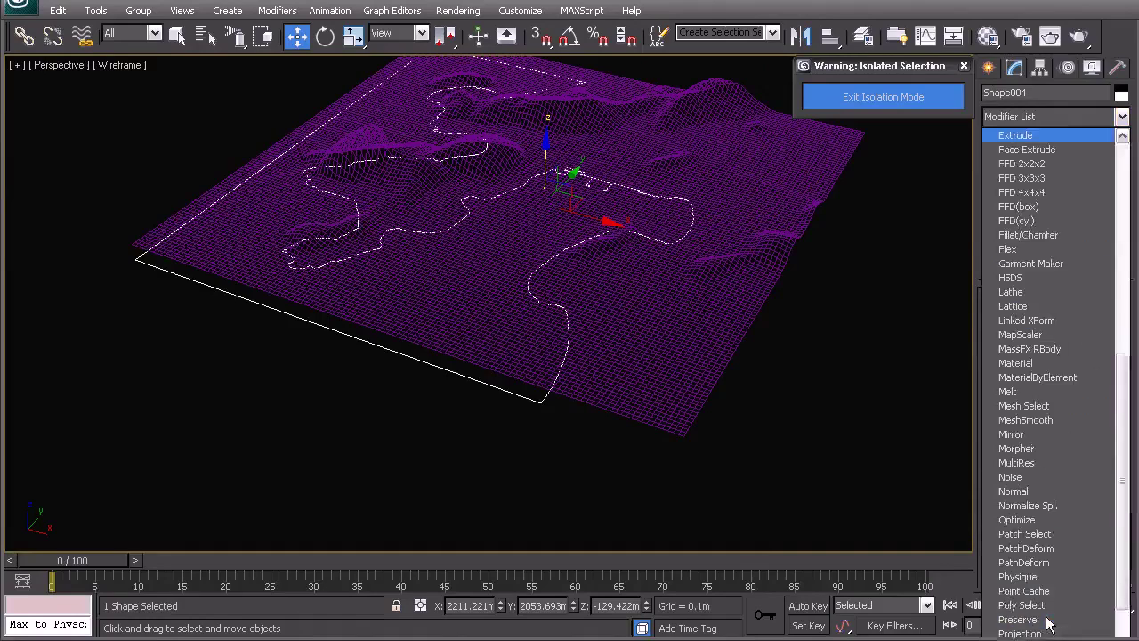
middle_click_drag(555, 267, 583, 330)
middle_click_drag(583, 330, 591, 294, "alt")
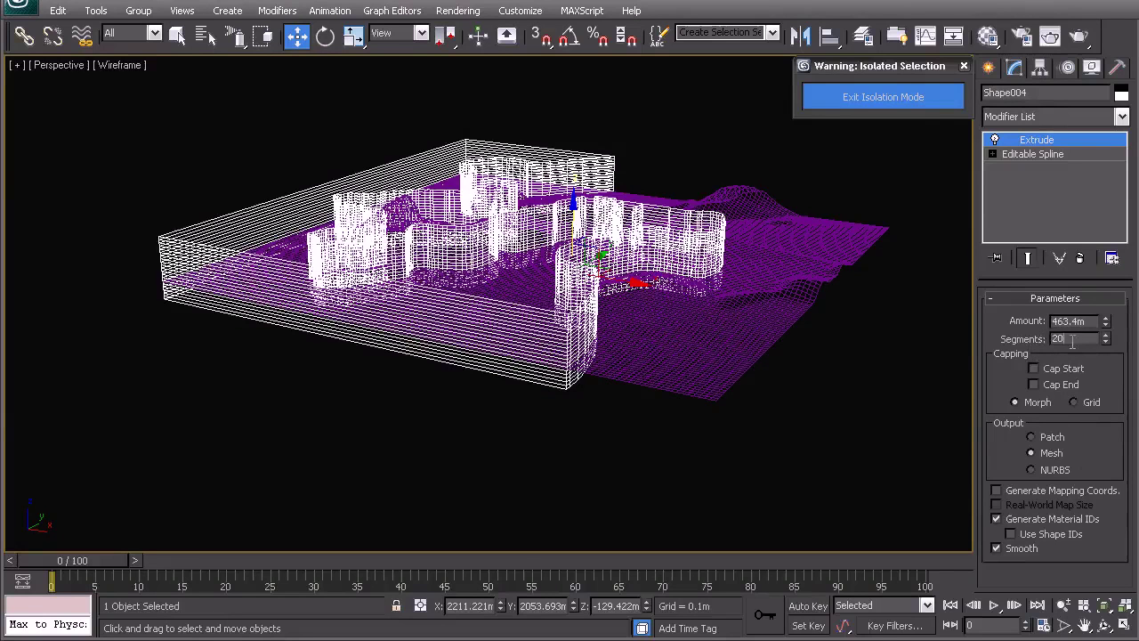
type("0")
key("Return")
Examine in the Top view how the extruded coastline's outer edges line up with the terrain's border.
middle_click_drag(531, 289, 562, 333)
right_click(521, 300)
middle_click_drag(514, 302, 502, 331, "alt")
key("t")
key("z")
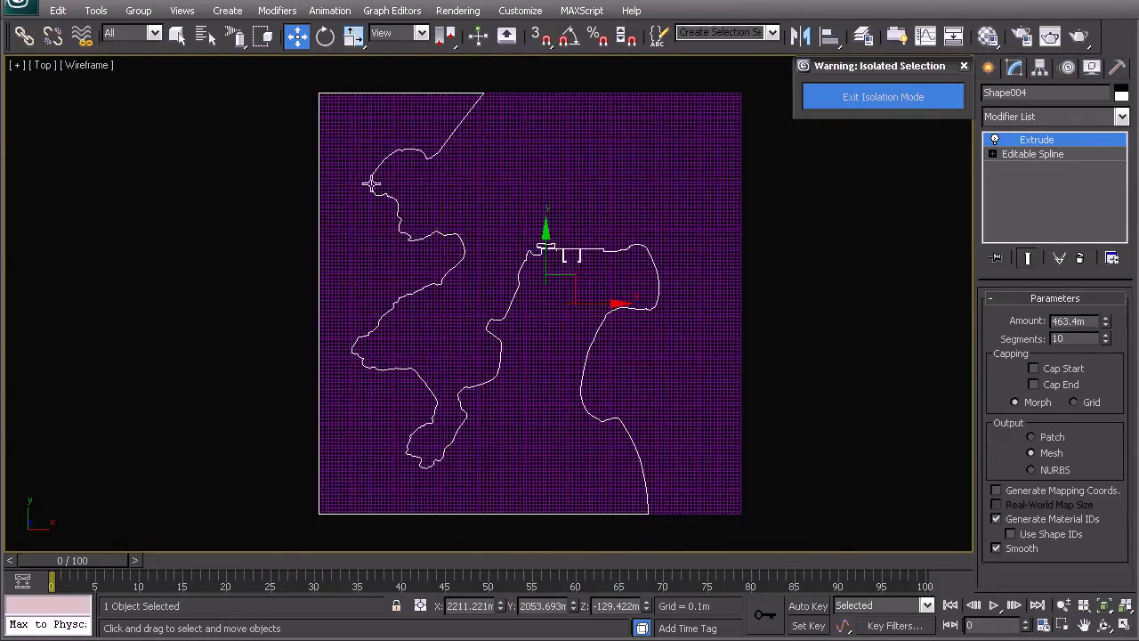
middle_click_drag(332, 106, 420, 319)
scroll(430, 315, "up", 3)
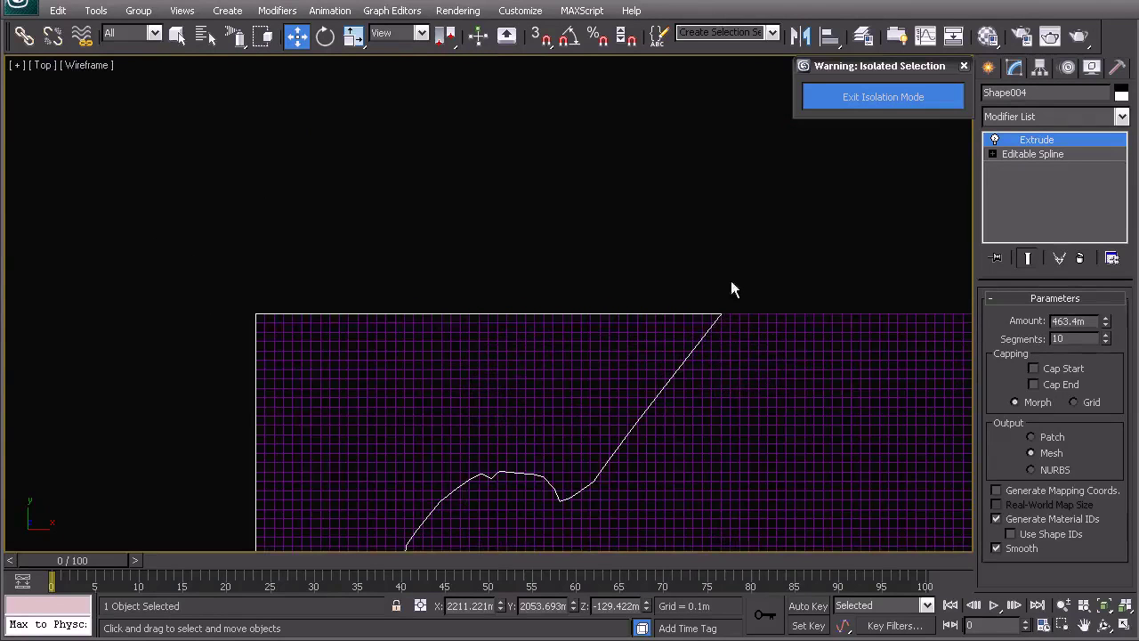
left_click(1036, 155)
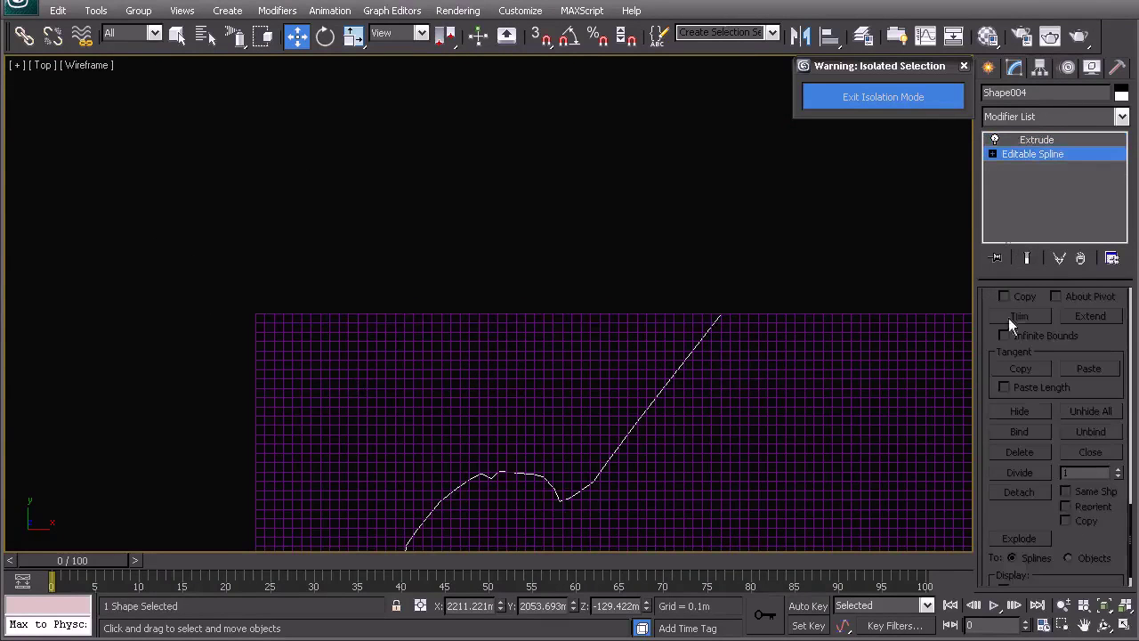
scroll(1135, 519, "up", 10)
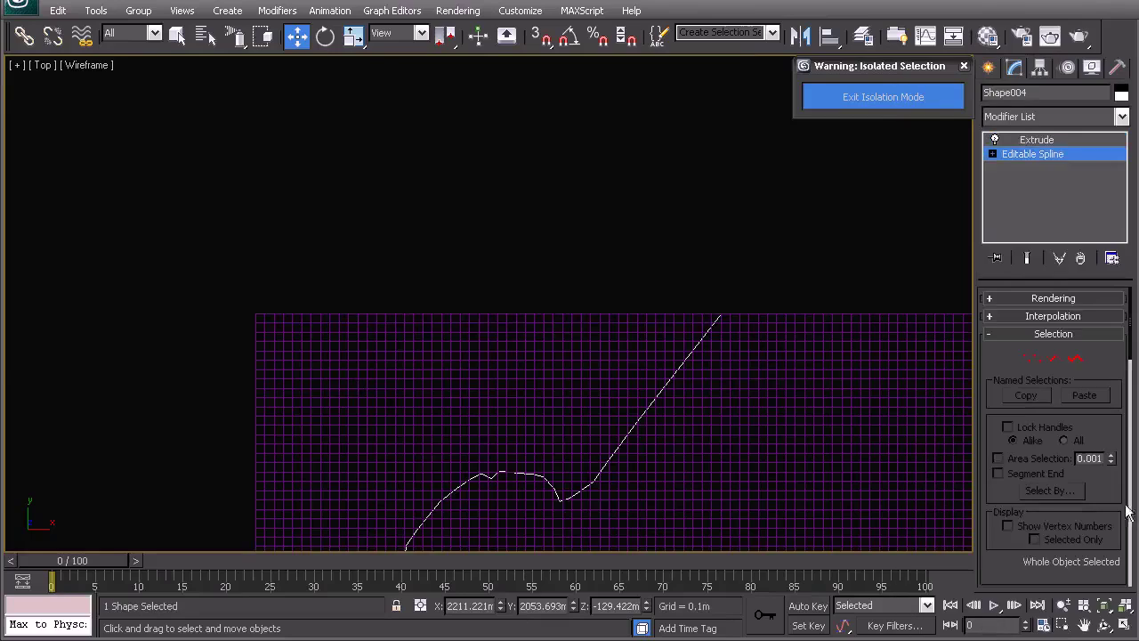
middle_click_drag(747, 356, 742, 326)
scroll(625, 279, "down", 6)
Select the terrain plane in the perspective view and turn it into a ProBoolean compound object.
key("p")
middle_click_drag(496, 269, 823, 172, "alt")
right_click(519, 192)
left_click(485, 168)
left_click(487, 167)
left_click(755, 420)
middle_click_drag(756, 421, 646, 388)
left_click(988, 69)
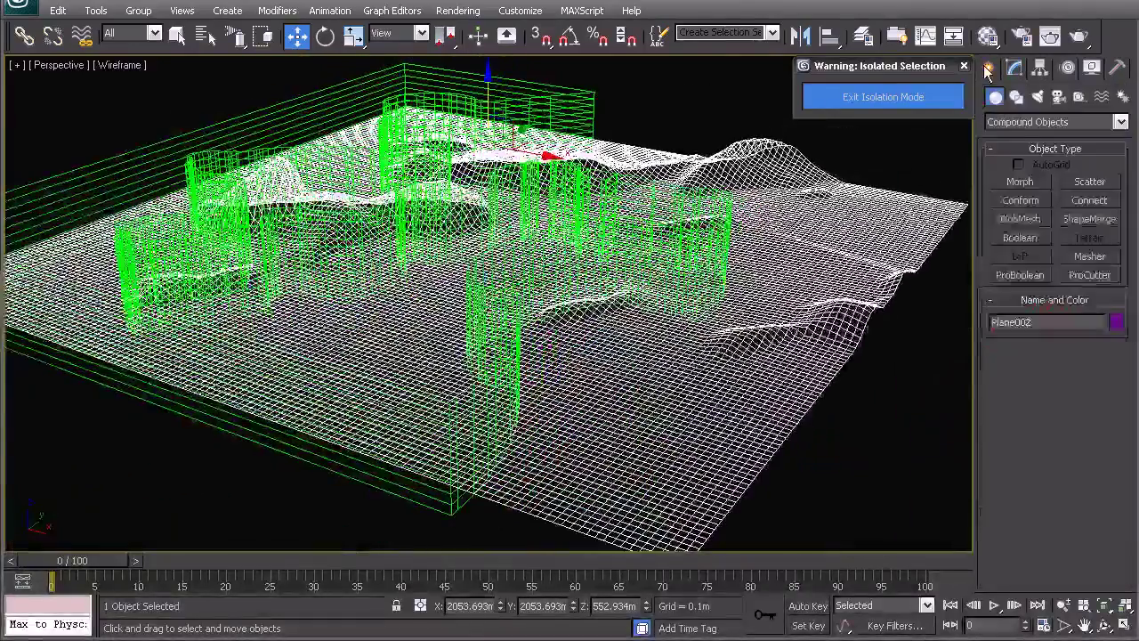
left_click(1020, 275)
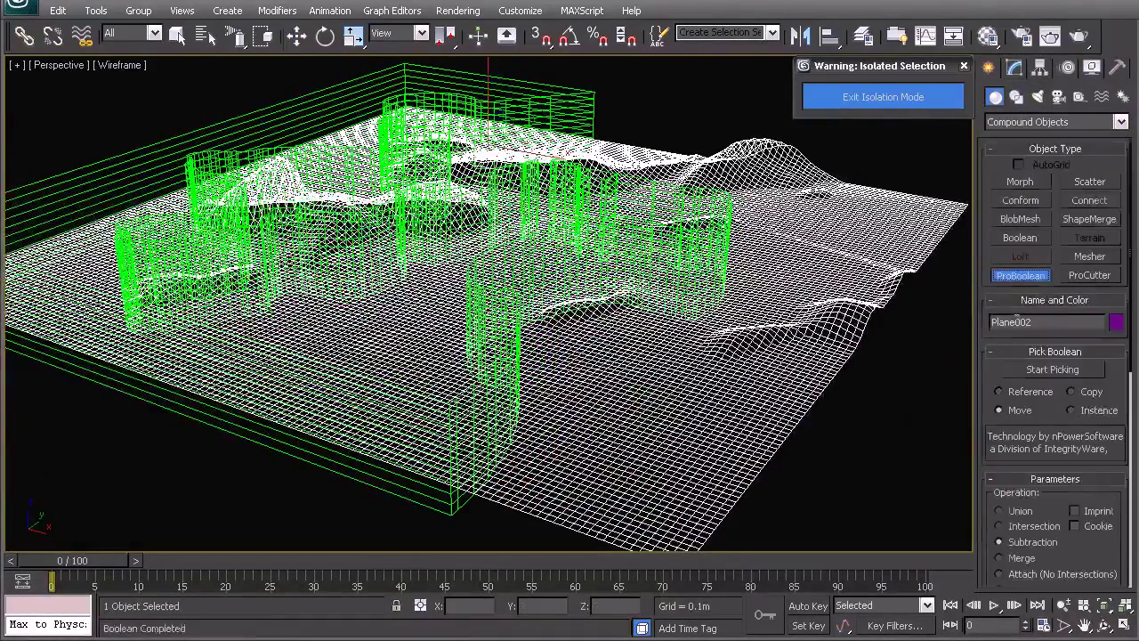
Set the ProBoolean's planar edge removal to No Edge Removal.
scroll(1010, 356, "down", 5)
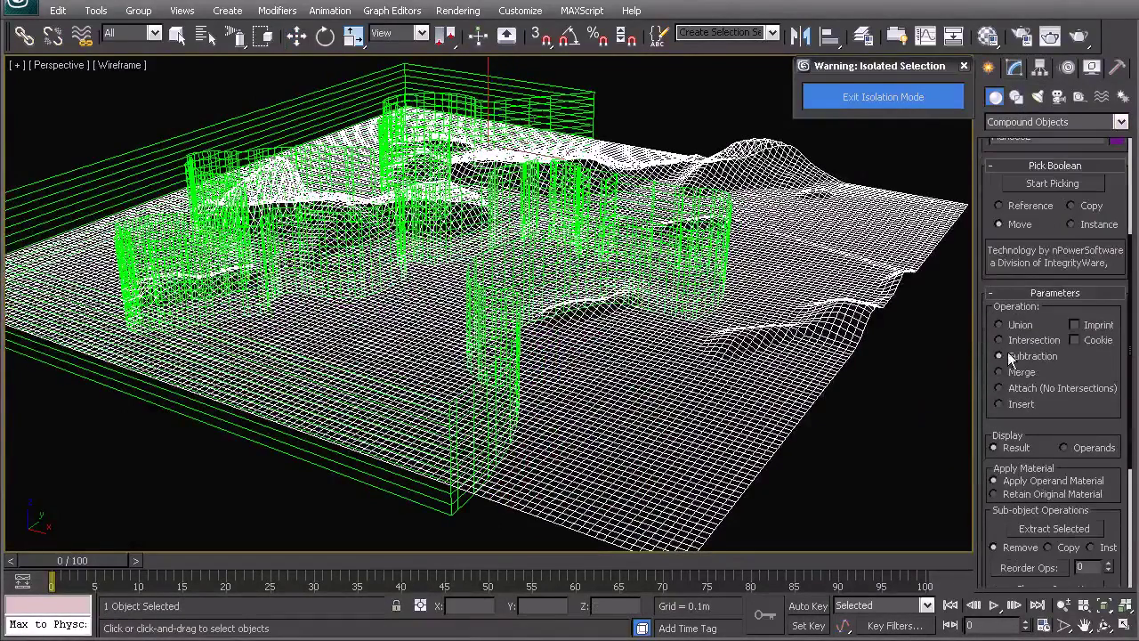
left_click_drag(1130, 385, 1128, 561)
left_click(1072, 578)
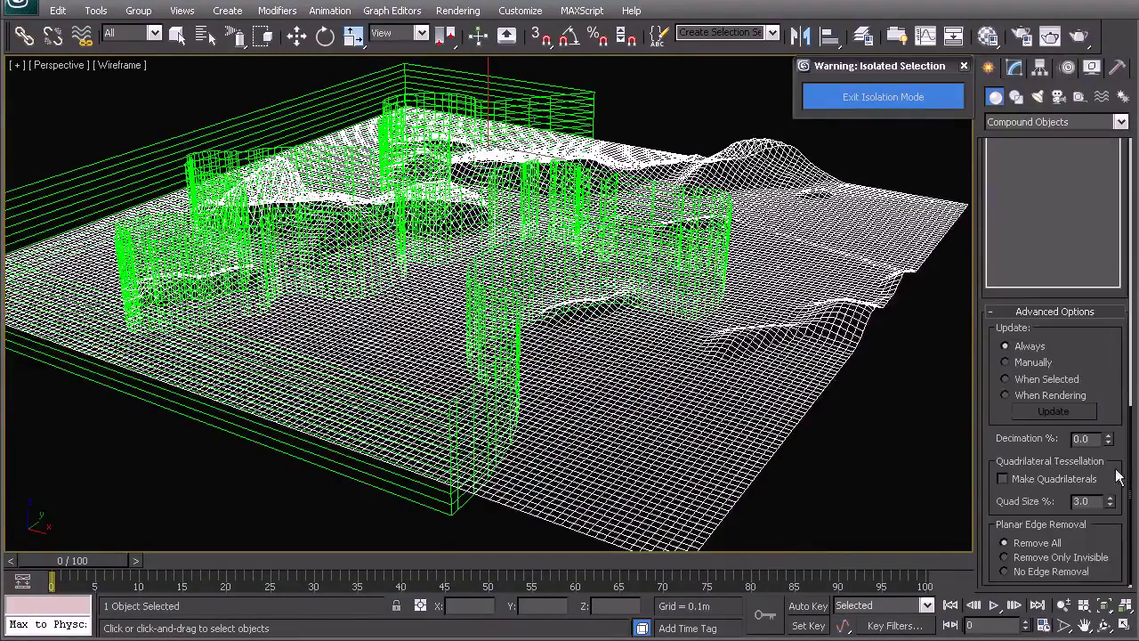
left_click_drag(1132, 463, 1128, 520)
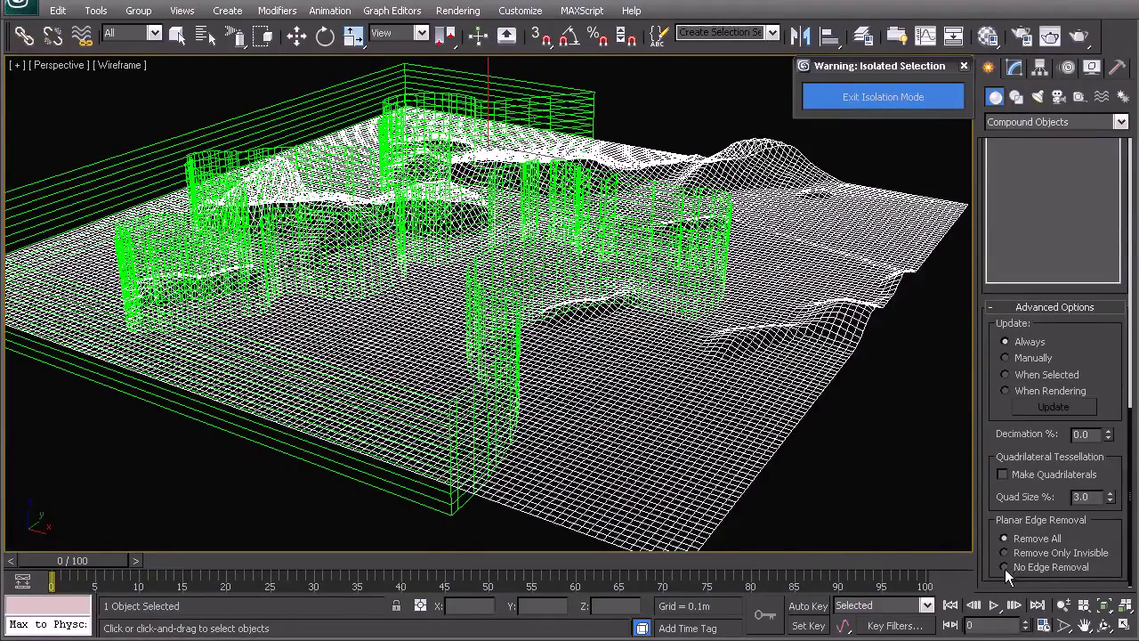
middle_click_drag(474, 367, 526, 379)
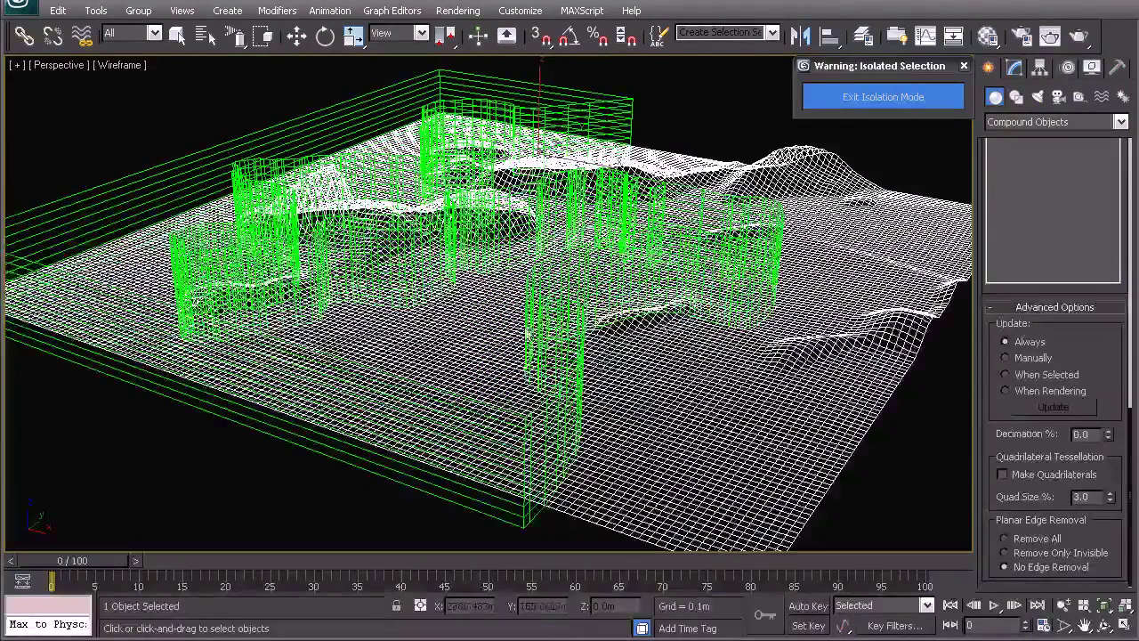
middle_click_drag(476, 256, 559, 305)
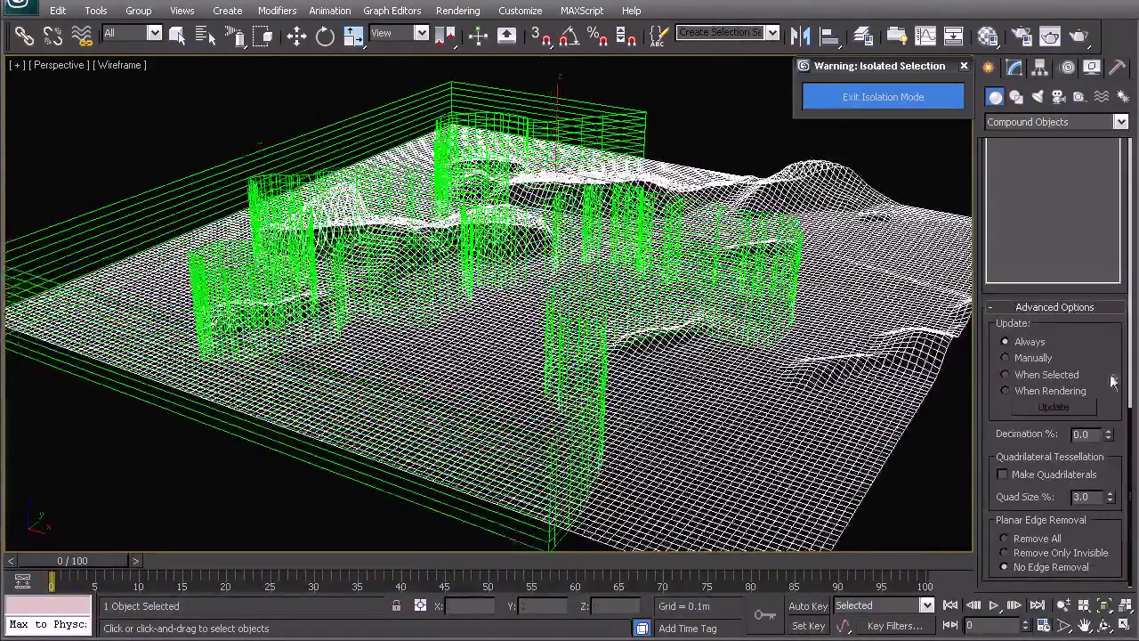
Subtract the extruded coastline wall from the terrain with ProBoolean.
left_click_drag(1134, 434, 1123, 190)
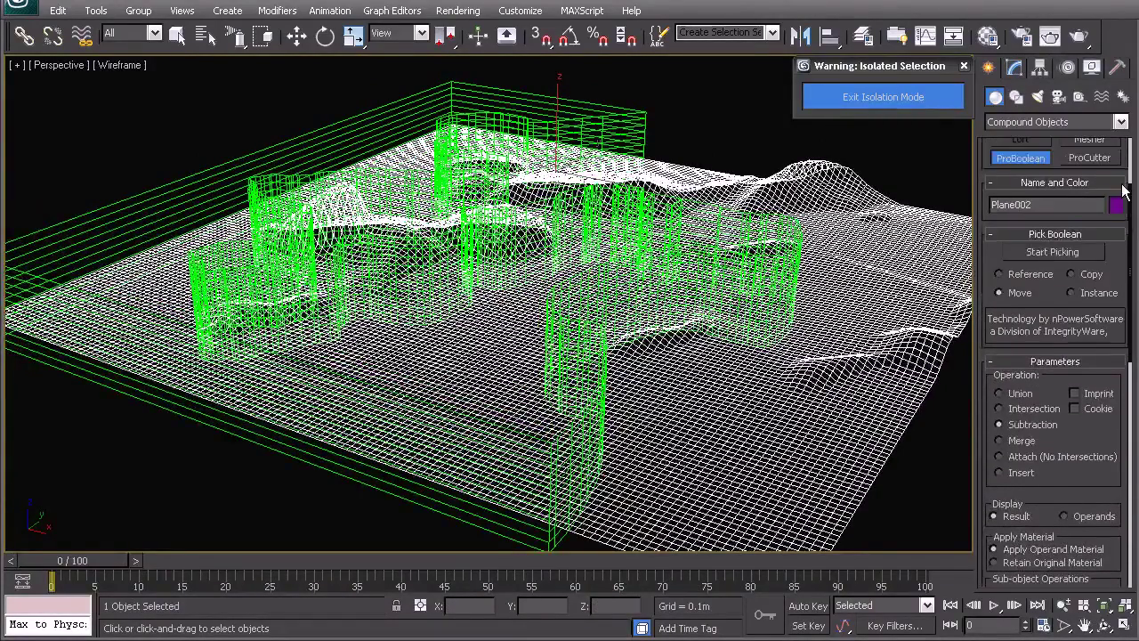
left_click(1050, 252)
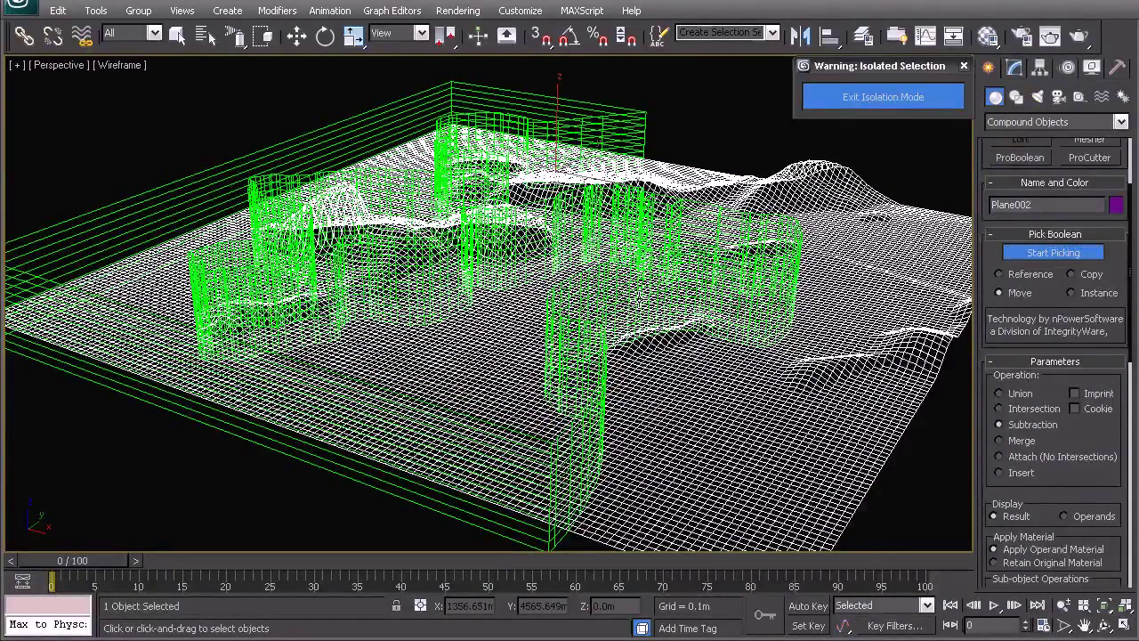
left_click(639, 300)
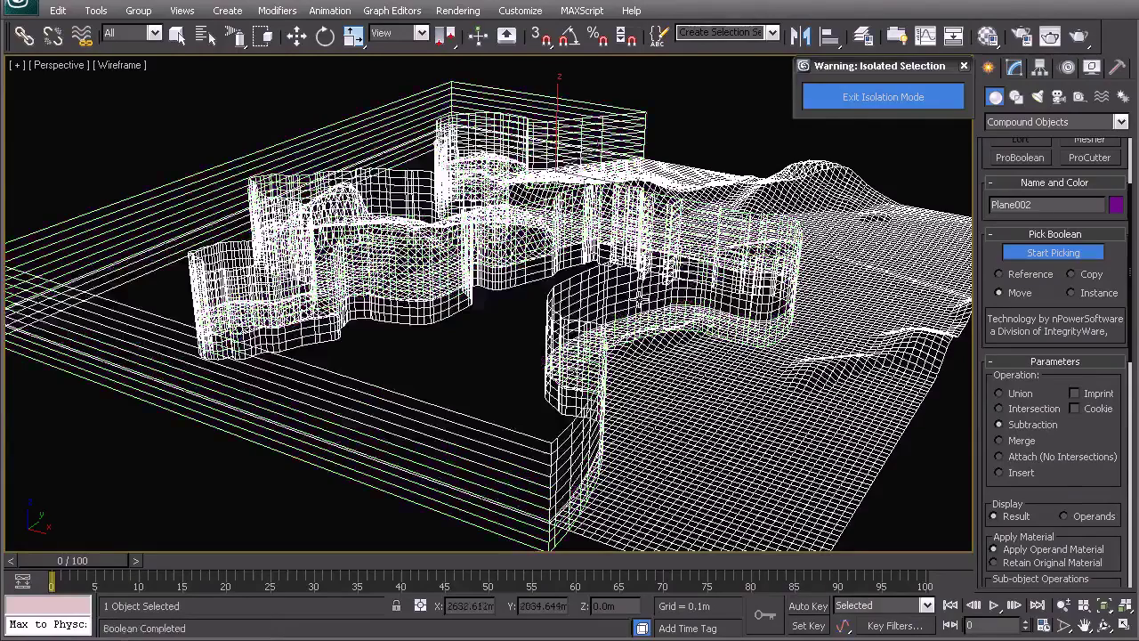
middle_click_drag(607, 324, 561, 269)
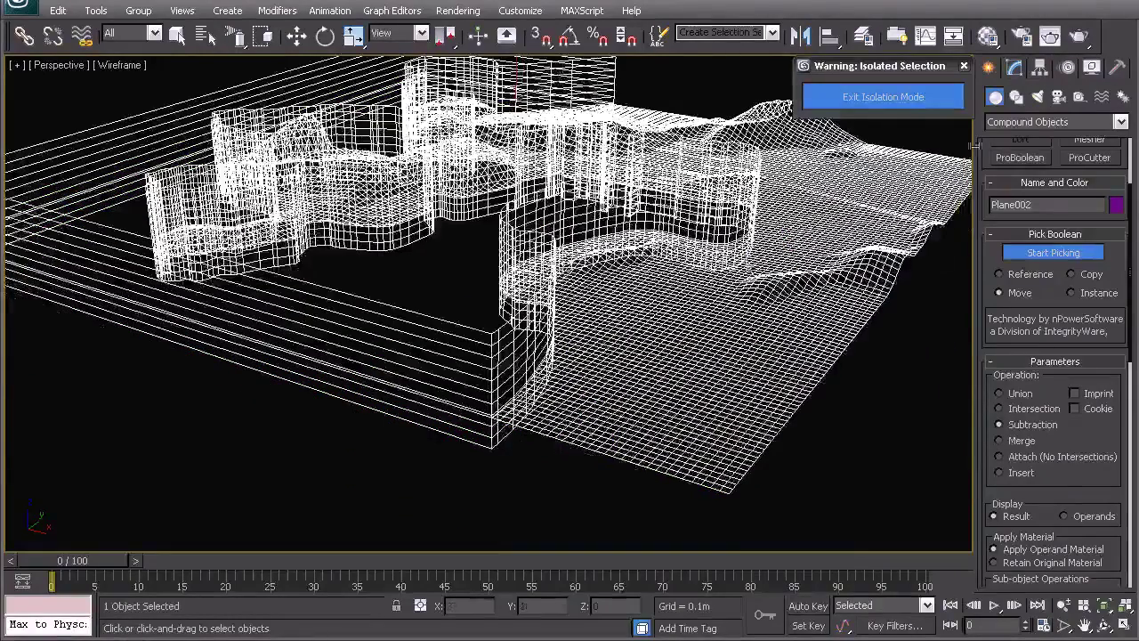
Add an Edit Poly modifier to the boolean result and activate Element selection.
left_click(1014, 68)
left_click(1120, 116)
scroll(1042, 160, "down", 2)
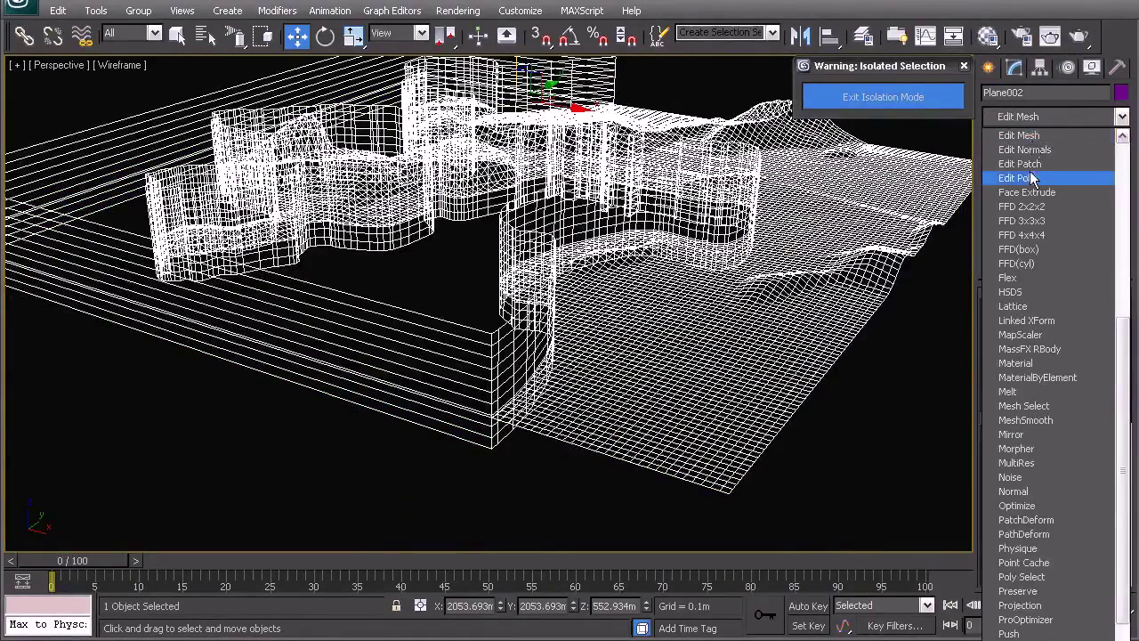
left_click(1032, 179)
left_click(1097, 437)
Try to select and delete the extruded wall from the cut terrain as an element.
left_click(417, 370)
scroll(467, 345, "down", 5)
middle_click_drag(561, 333, 479, 342, "alt")
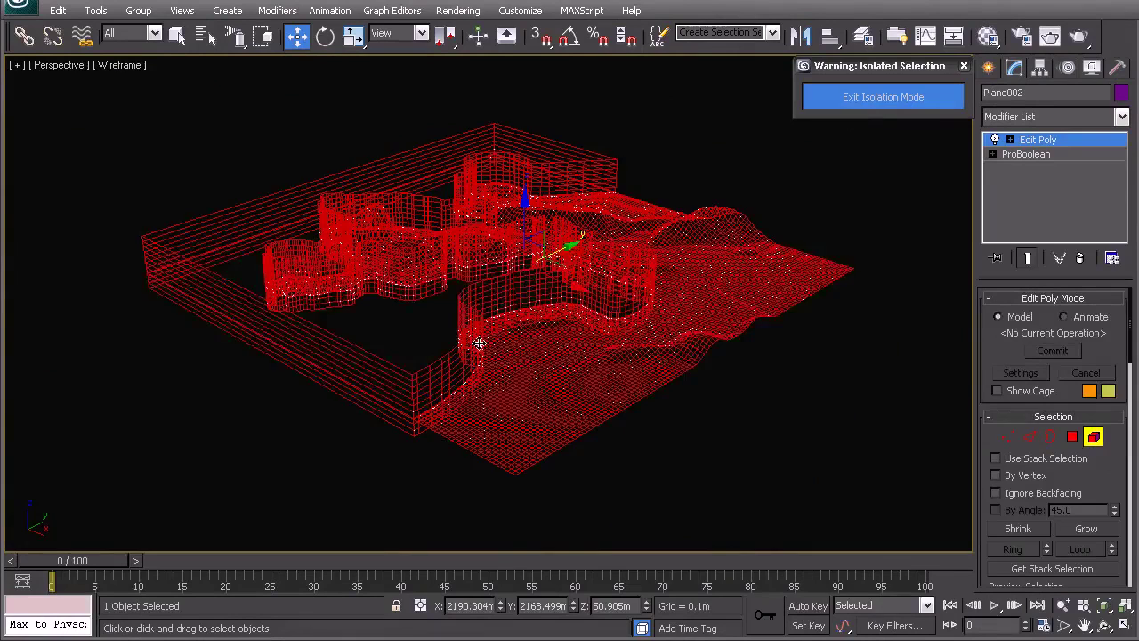
key("Delete")
middle_click_drag(472, 322, 526, 353, "alt")
scroll(551, 358, "up", 3)
middle_click_drag(642, 356, 554, 276)
Undo the element deletion, the Edit Poly modifier and the boolean subtraction.
key("ctrl+z")
scroll(536, 284, "down", 5)
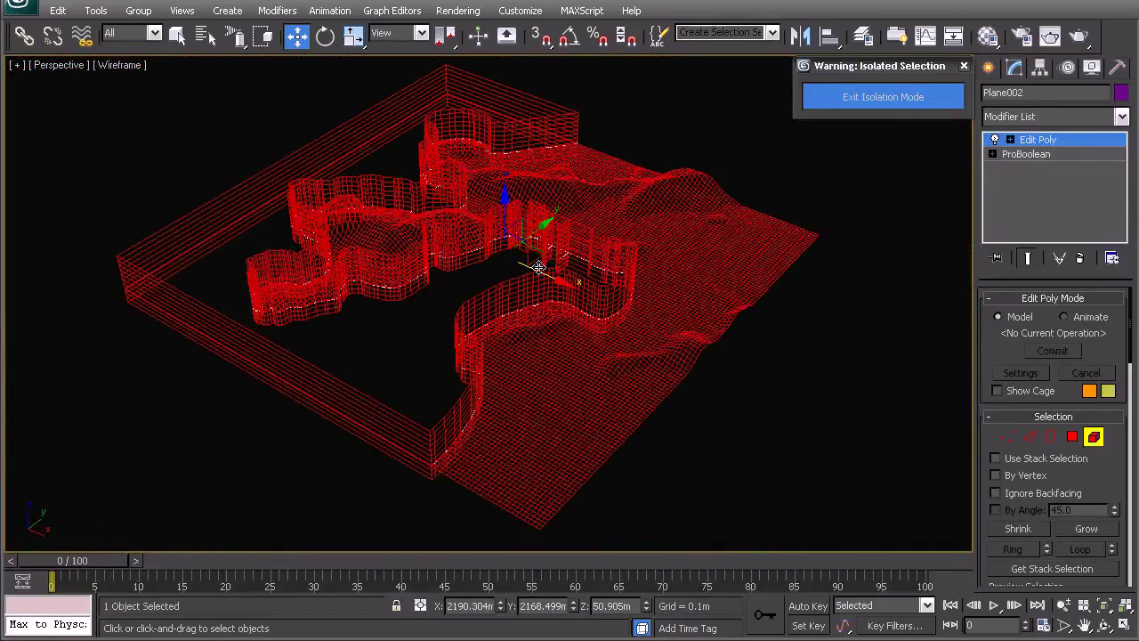
key("ctrl+z")
right_click(520, 264)
left_click(509, 250)
Select the extruded coastline and open its base spline for vertex editing in the Top view.
left_click(559, 116)
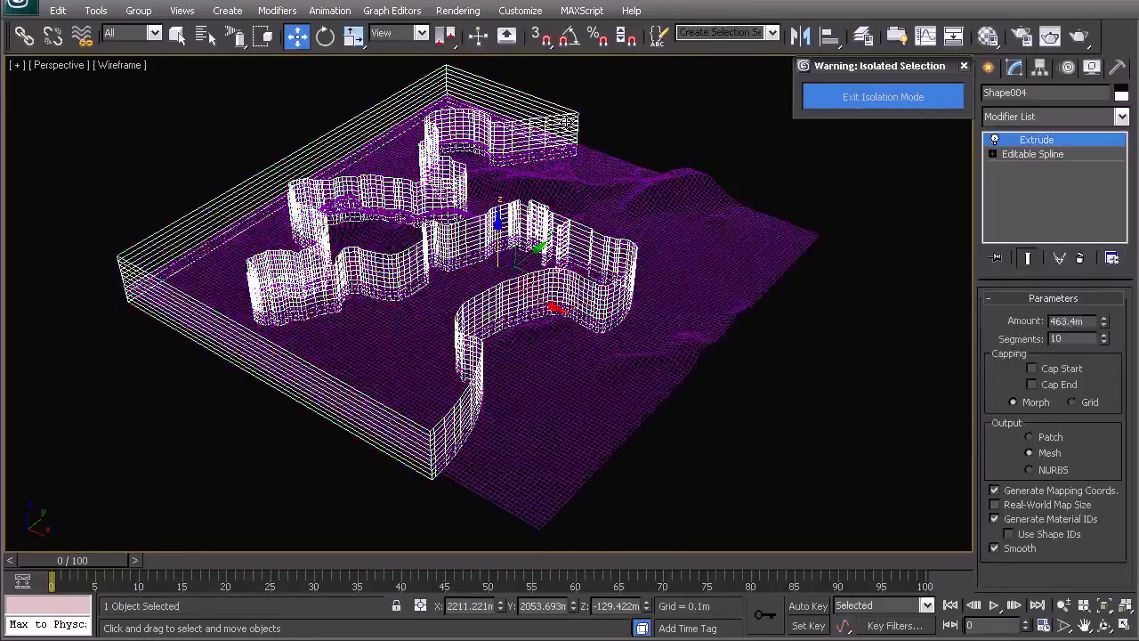
middle_click_drag(493, 233, 505, 200)
key("ctrl+y")
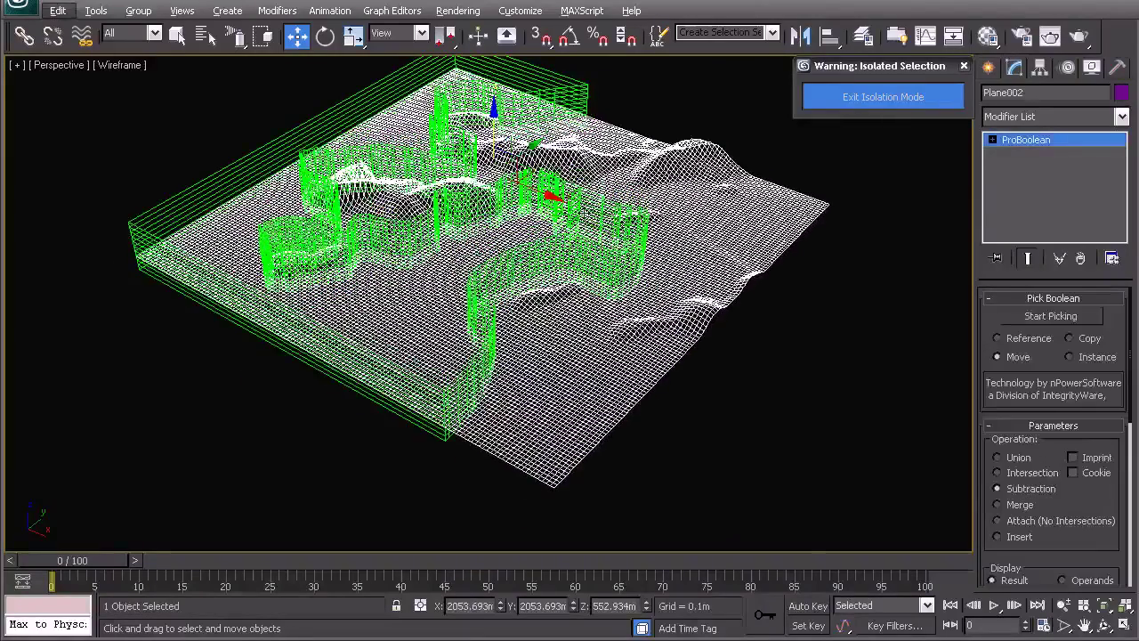
key("ctrl+z")
key("t")
key("z")
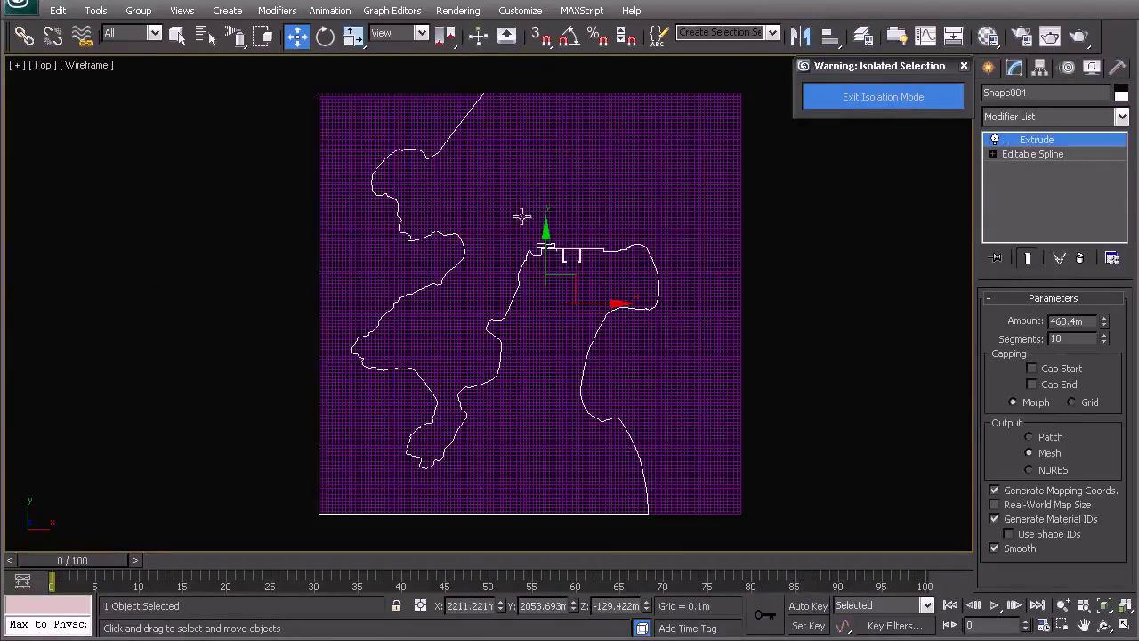
left_click(1038, 154)
left_click(1031, 360)
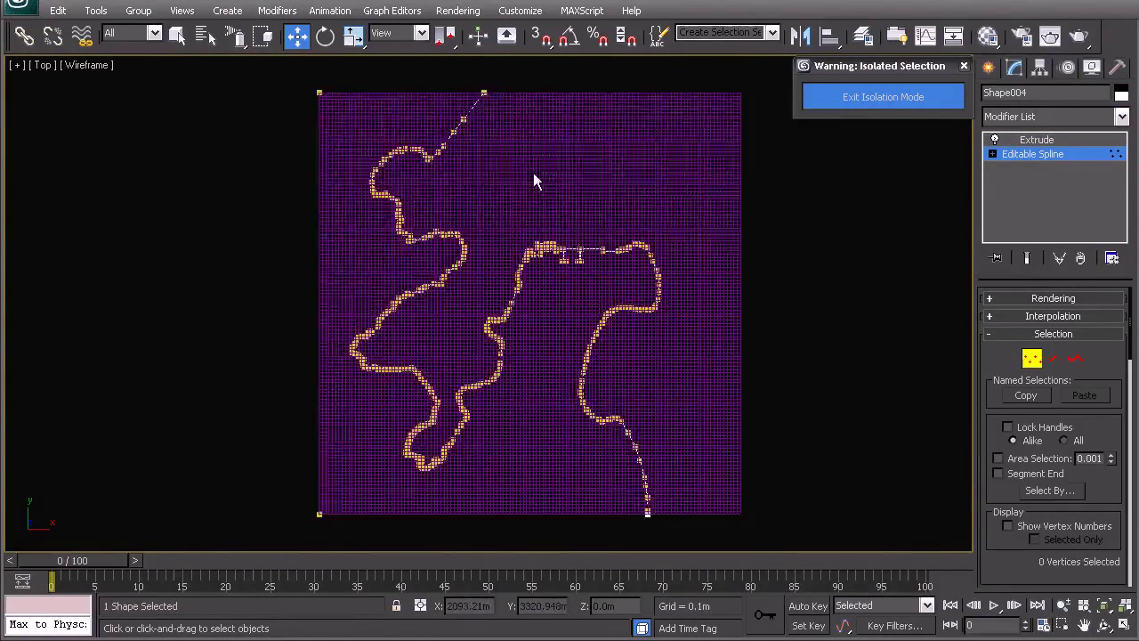
Move the spline's upper-left corner vertex outside the terrain, to about X -506 m, Y 4796 m.
middle_click_drag(453, 131, 492, 287)
scroll(493, 286, "up", 2)
scroll(495, 294, "up", 3)
left_click_drag(213, 179, 245, 221)
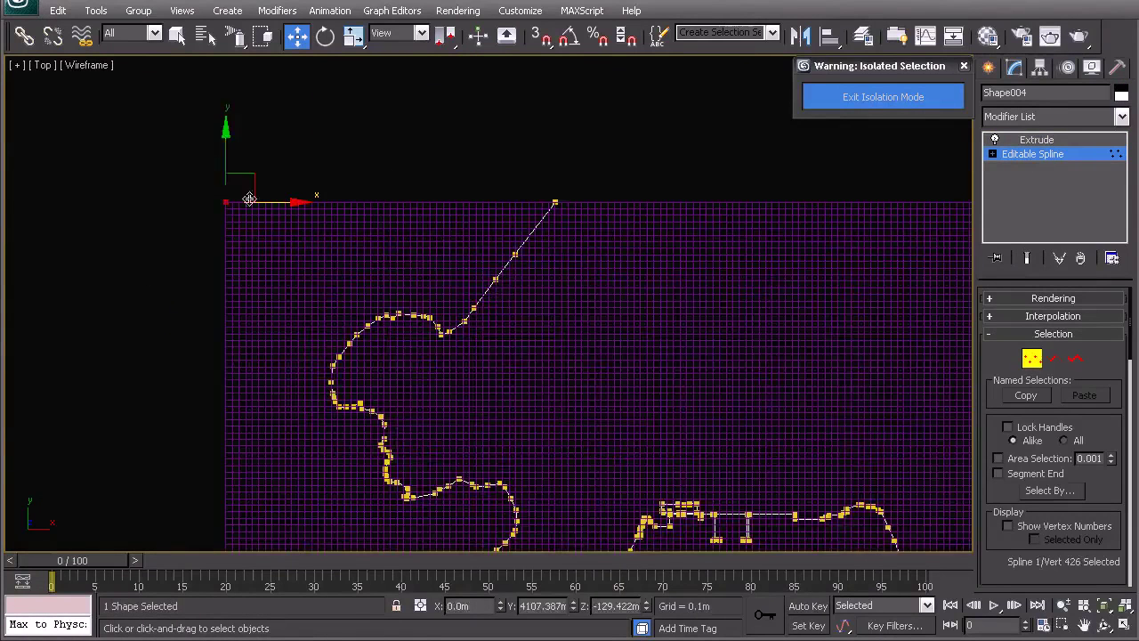
left_click_drag(255, 173, 154, 32)
scroll(302, 249, "down", 5)
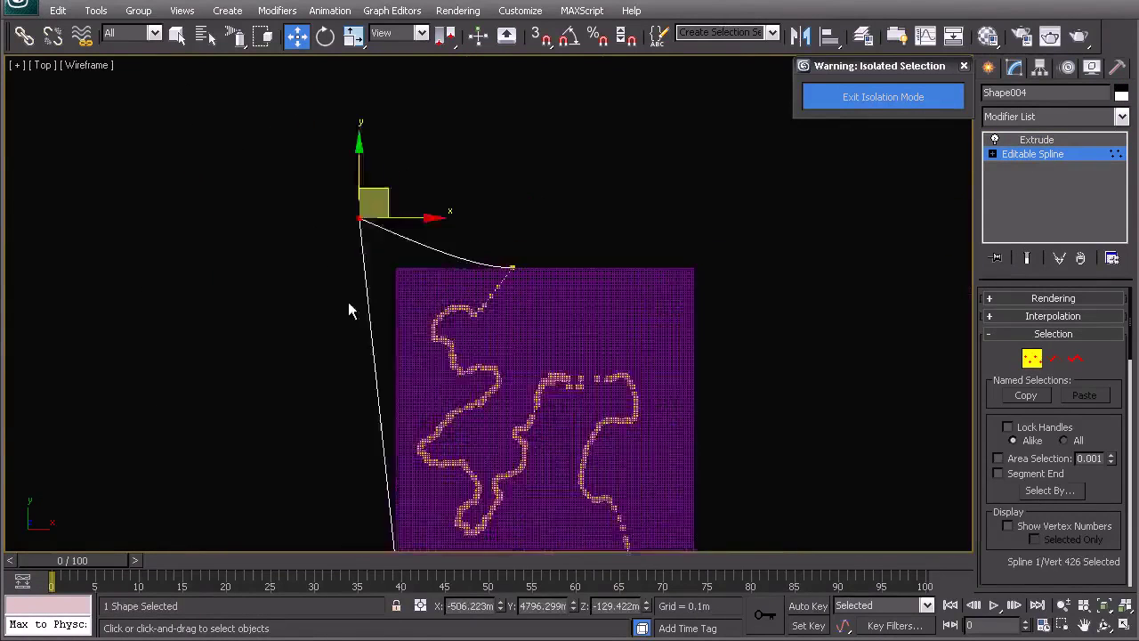
Move the spline's lower-left corner vertex diagonally outward past the terrain corner, to about X -810 m.
middle_click_drag(385, 534, 487, 305)
left_click_drag(488, 338, 520, 365)
left_click_drag(527, 319, 465, 389)
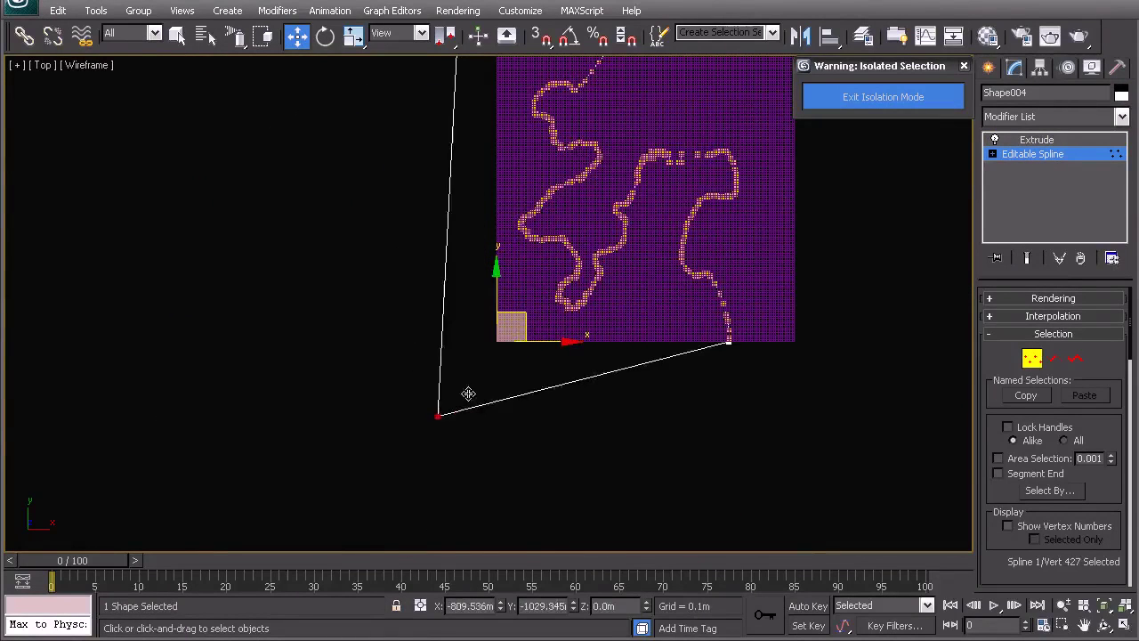
scroll(525, 307, "down", 3)
scroll(504, 316, "up", 4)
Select the spline's outer corner and border vertices and apply the Corner vertex type.
left_click(442, 171)
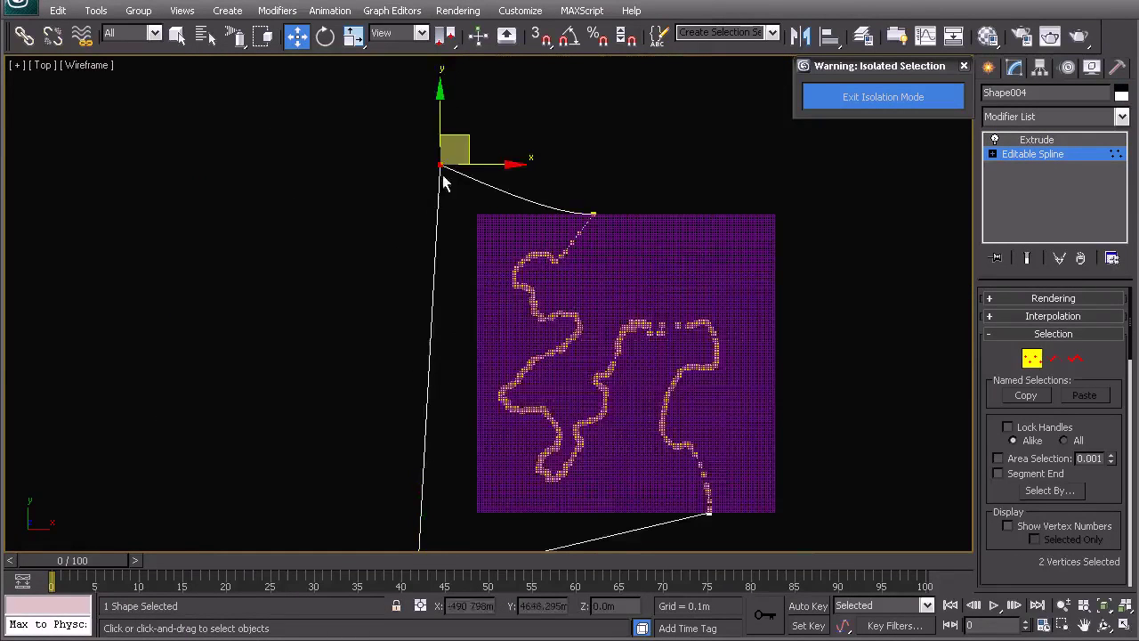
left_click_drag(613, 189, 587, 220)
middle_click_drag(611, 329, 571, 241)
left_click_drag(661, 416, 673, 433)
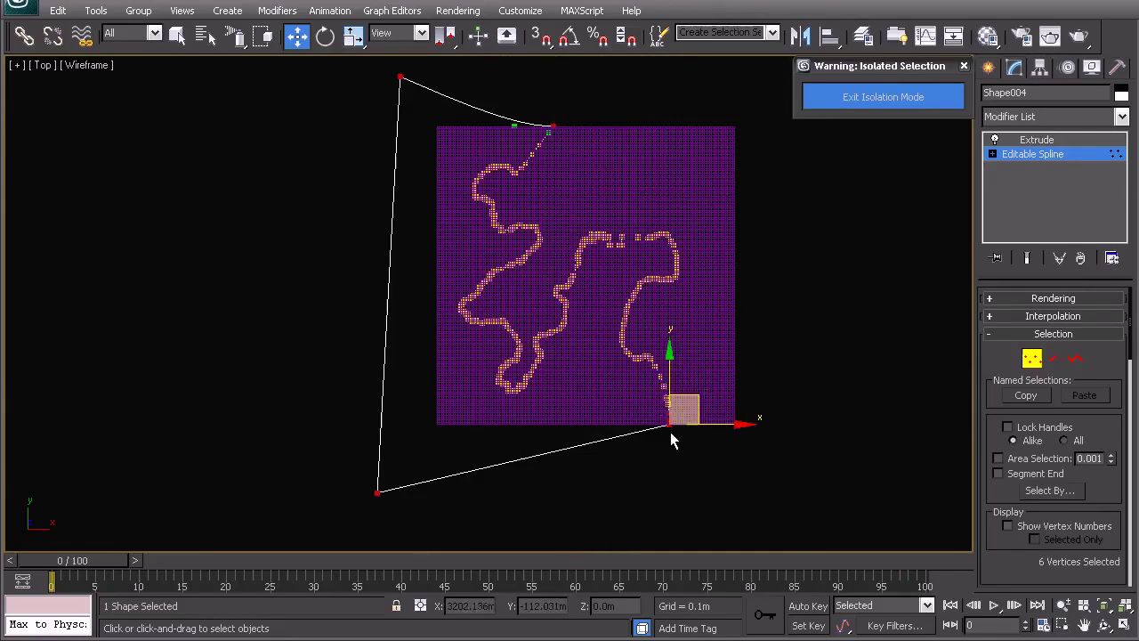
left_click(672, 395)
right_click(636, 278)
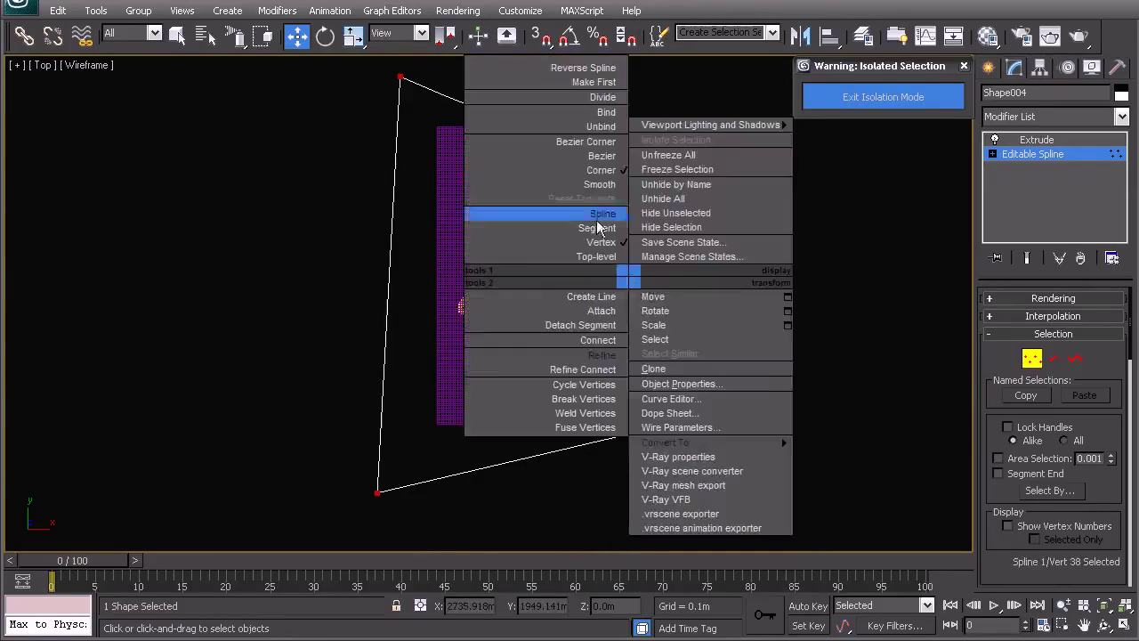
left_click(599, 170)
Convert the vertex where the coastline meets the terrain's upper border to Corner, and leave vertex editing in the perspective view.
left_click(554, 125)
middle_click_drag(560, 133, 600, 224)
right_click(600, 223)
left_click(572, 120)
right_click(631, 188)
left_click(599, 167)
middle_click_drag(607, 429, 590, 317)
key("p")
right_click(575, 301)
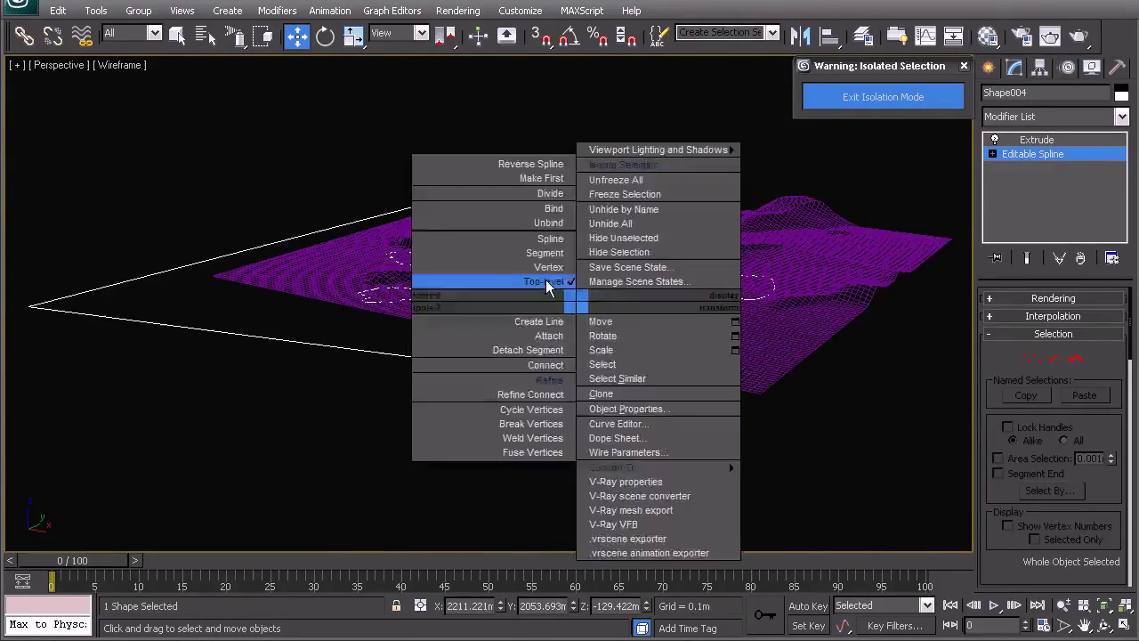
left_click(547, 283)
Leave vertex editing and subtract the corrected extruded coastline shape from the gridded terrain with ProBoolean.
left_click(642, 124)
left_click(679, 344)
middle_click_drag(689, 324, 659, 331, "alt")
left_click(1013, 315)
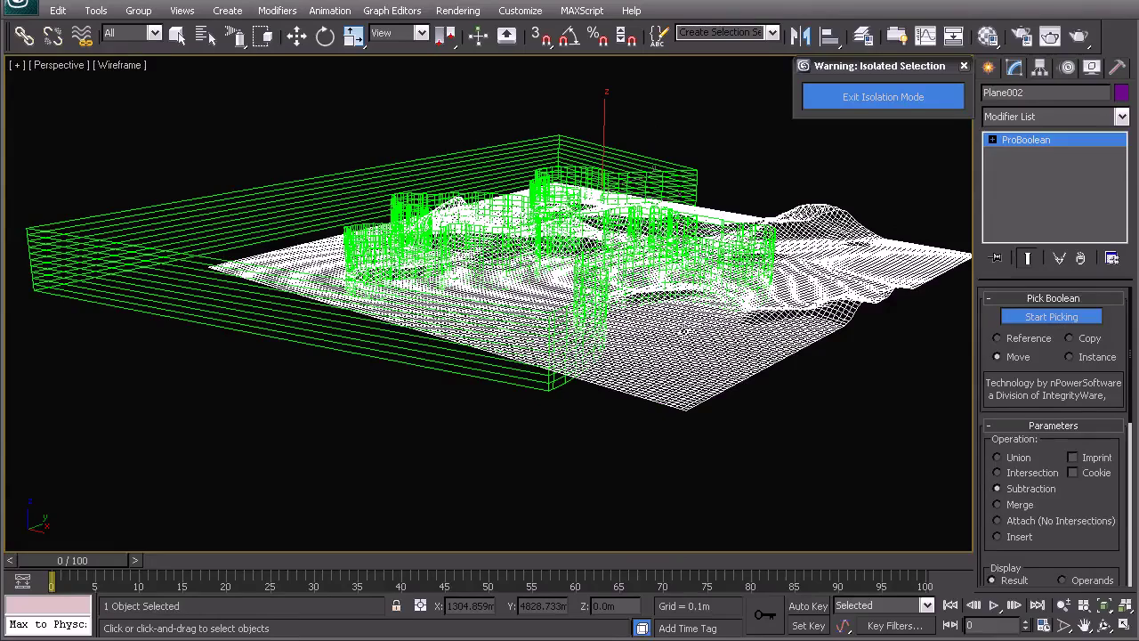
mouse_move(656, 300)
middle_mouse_down("alt")
mouse_move(710, 428)
mouse_move(699, 347)
mouse_move(677, 311)
mouse_move(623, 358)
mouse_move(656, 337)
mouse_move(751, 314)
mouse_move(749, 301)
mouse_move(666, 311)
middle_mouse_up("alt")
Examine the cut terrain's coastline edge closely in the top view.
key("t")
key("z")
scroll(549, 307, "up", 4)
scroll(552, 307, "up", 3)
middle_click_drag(744, 288, 592, 275)
scroll(605, 324, "up", 3)
scroll(627, 320, "down", 4)
scroll(631, 316, "down", 7)
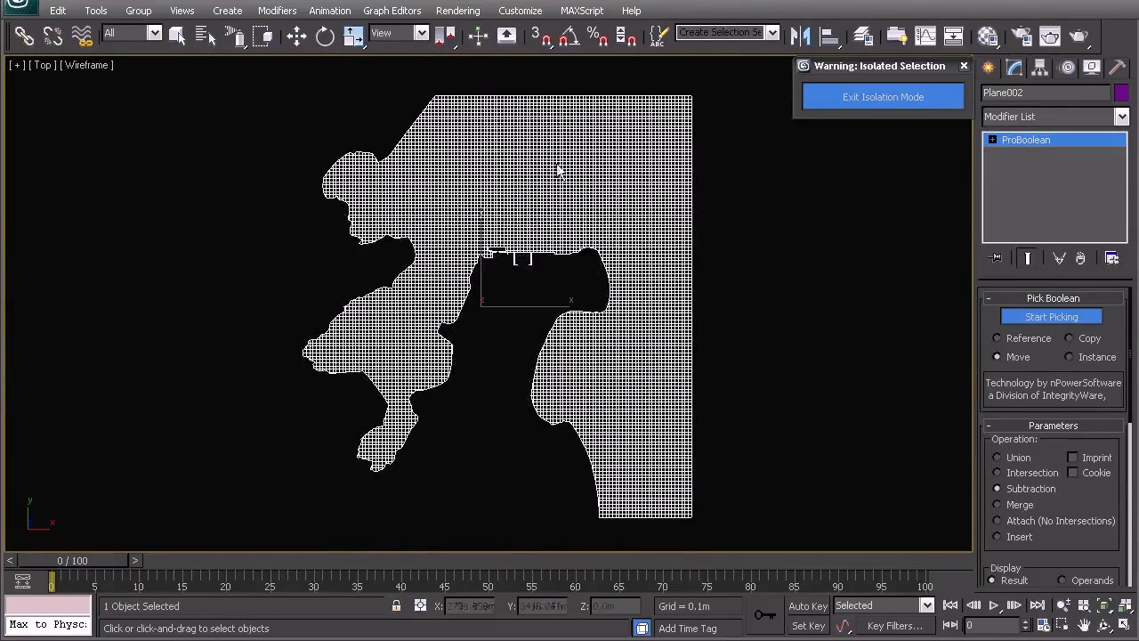
Finish the ProBoolean operation, deselect the cut terrain and exit isolation mode.
key("w")
right_click(507, 155)
left_click(492, 135)
left_click(783, 123)
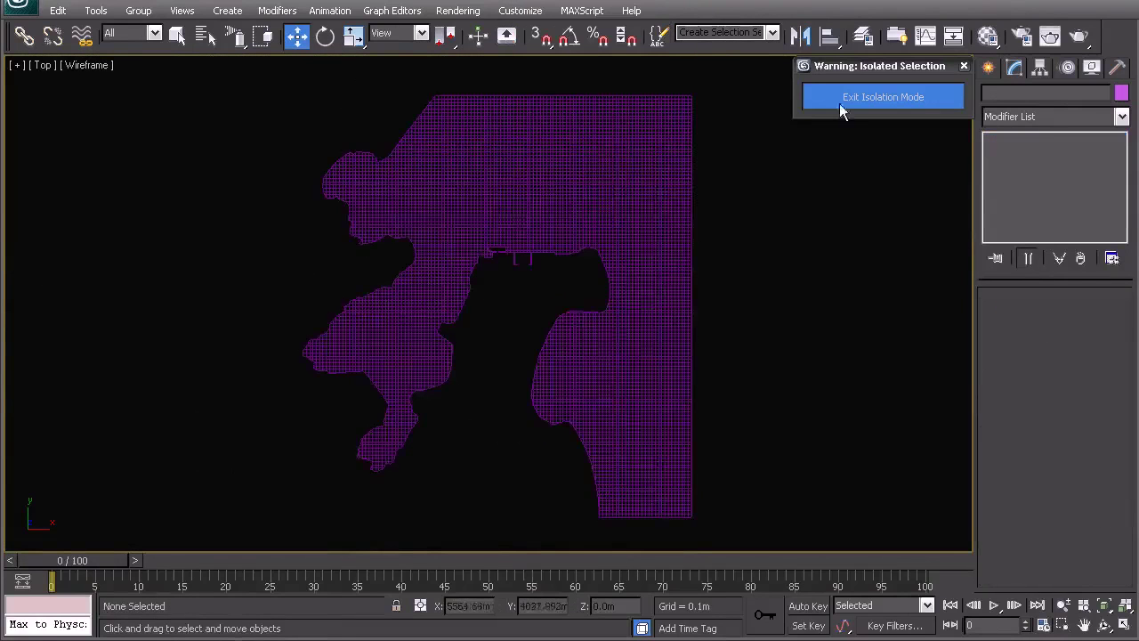
left_click(833, 100)
Select the original coastline spline, Shape003, in the top view.
left_click(481, 330)
middle_click_drag(481, 395, 564, 318)
left_click(234, 401)
left_click(464, 394)
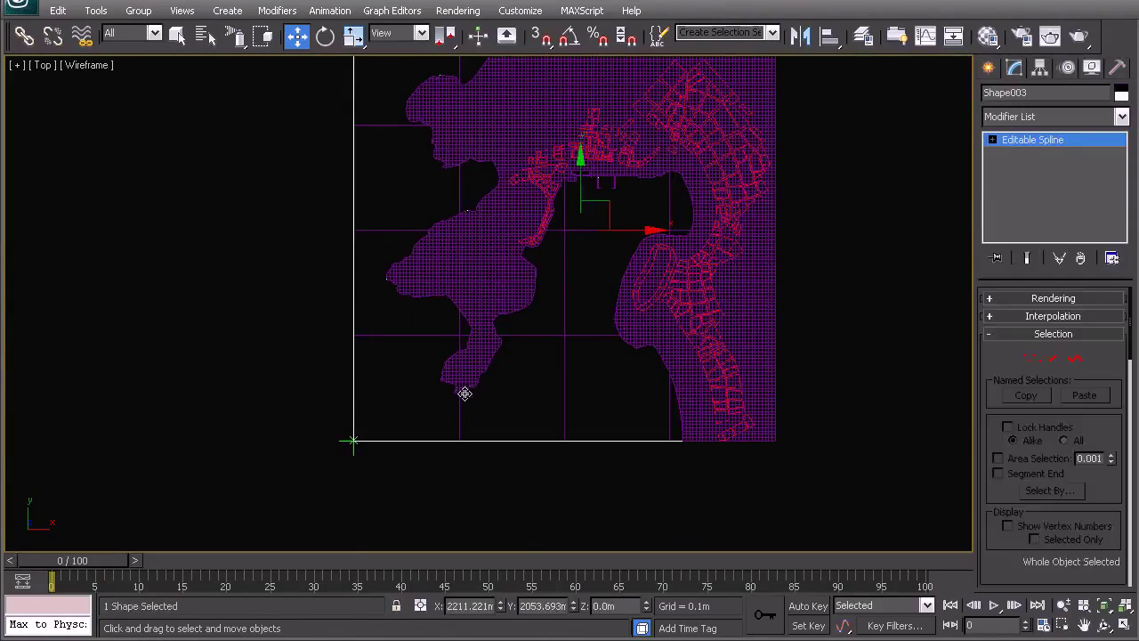
left_click(468, 392)
left_click(484, 376)
left_click(484, 375)
left_click(490, 361)
left_click(491, 363)
Isolate the original coastline spline together with the flat base plane, shown in the perspective view.
key("p")
key("z")
middle_click_drag(513, 377, 487, 253, "alt")
left_click(265, 224)
scroll(488, 267, "up", 3)
left_click(440, 205)
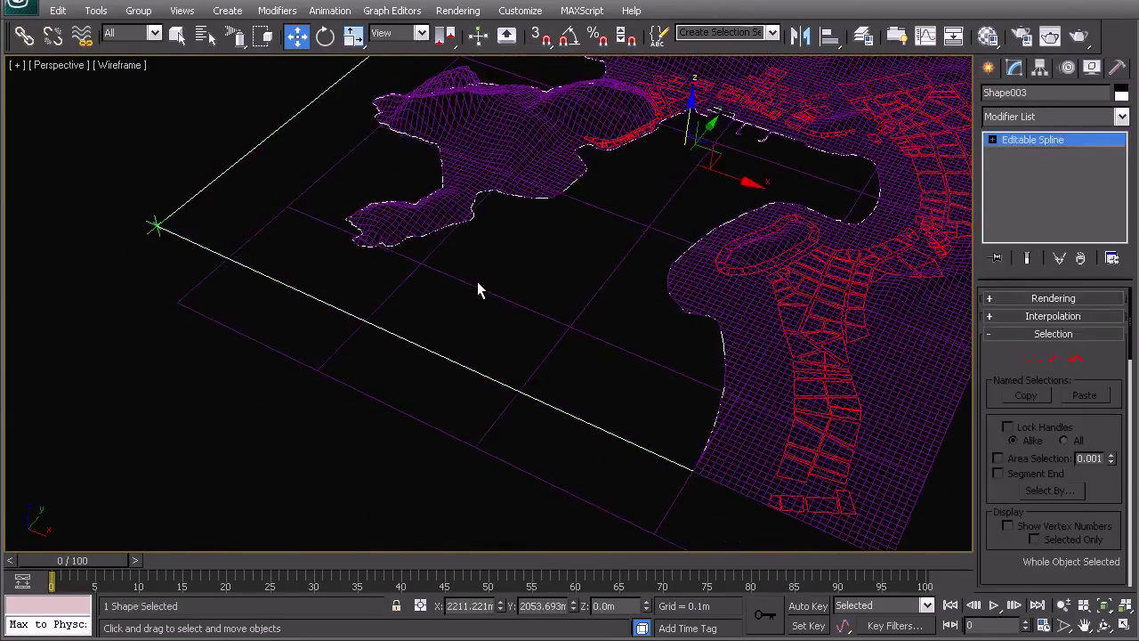
left_click(477, 283, "ctrl")
scroll(464, 297, "down", 4)
middle_click_drag(484, 340, 524, 372, "alt")
middle_click_drag(512, 293, 425, 287, "alt")
right_click(425, 283)
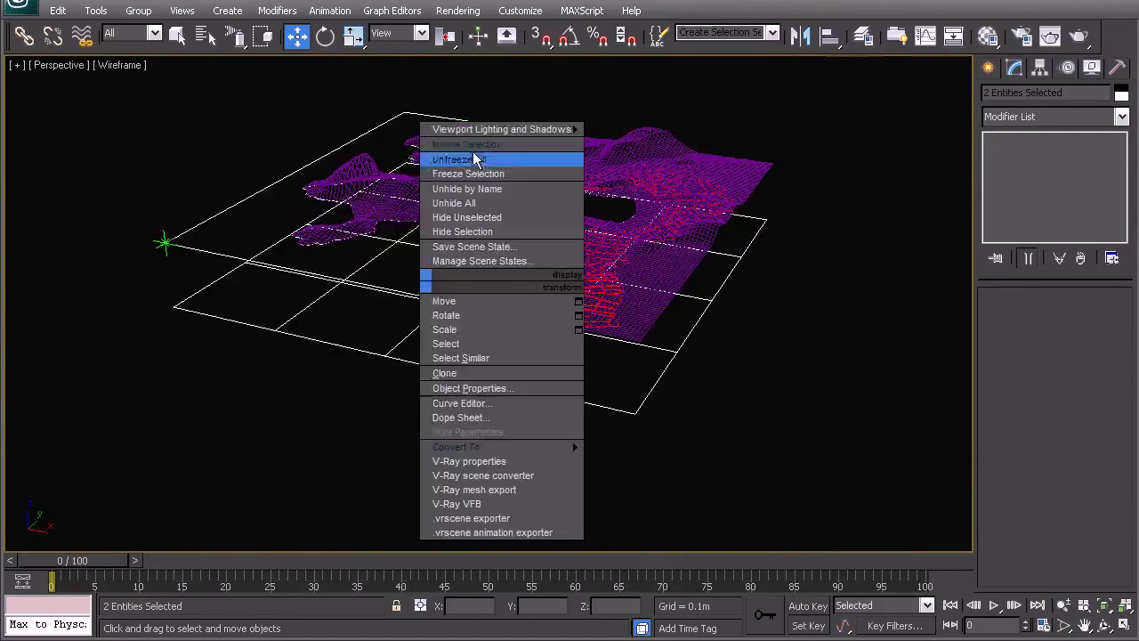
left_click(473, 144)
left_click(582, 148)
middle_click_drag(411, 329, 556, 344)
scroll(534, 229, "down", 4)
Clone the flat base plane upward as a single independent copy and reset the copy's Z position to zero.
left_click(542, 343)
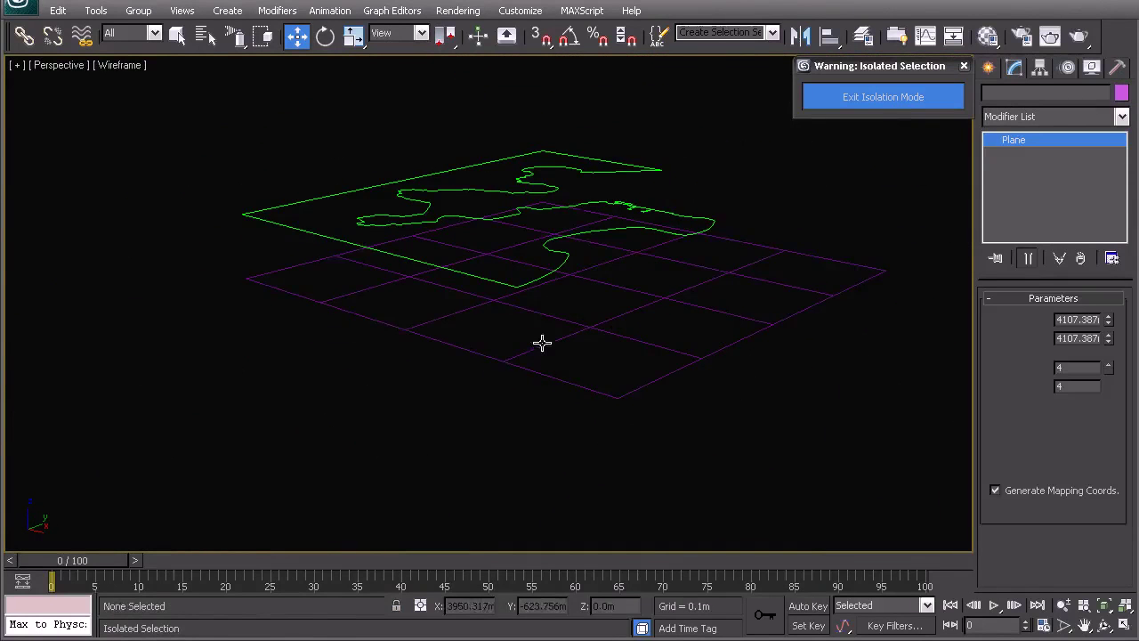
left_click(542, 343)
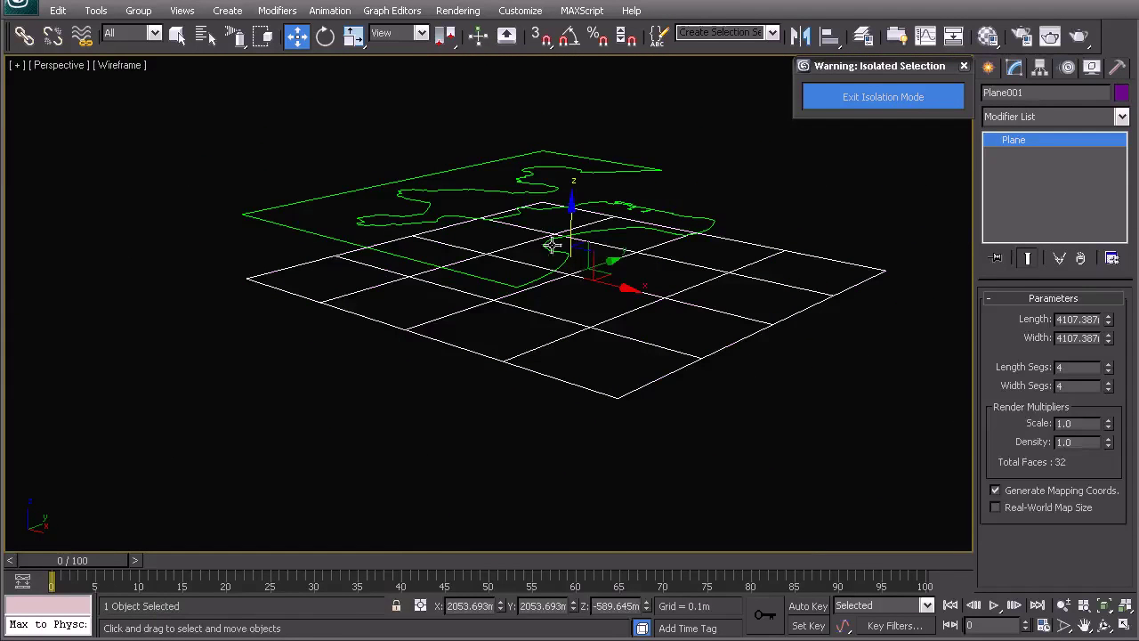
key("ctrl+a")
left_click(764, 223)
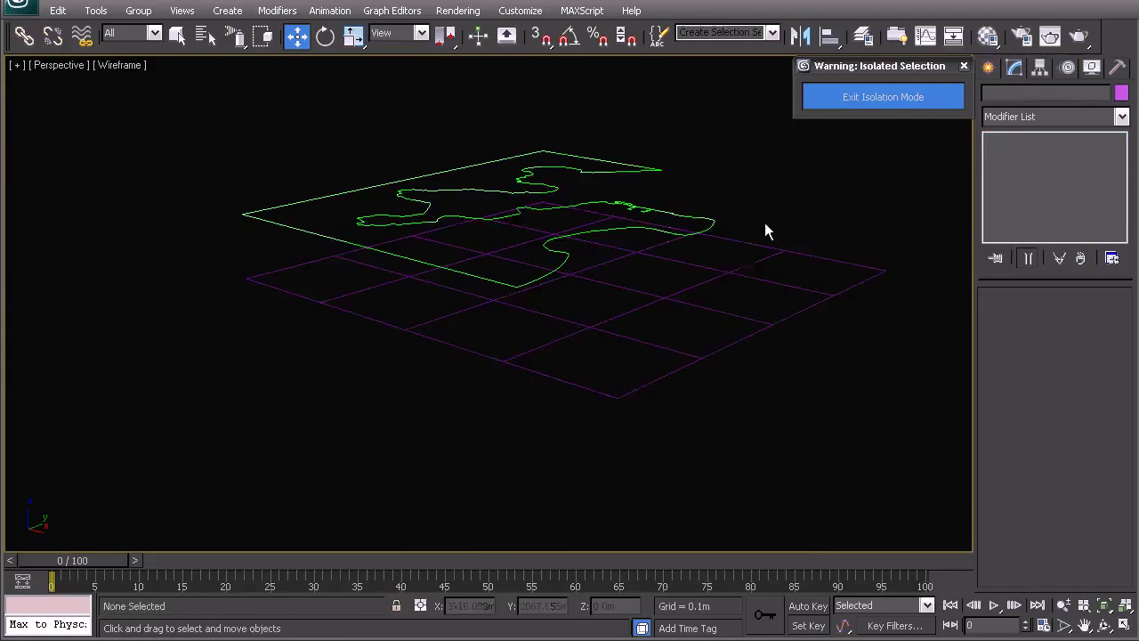
left_click(744, 267)
left_click_drag(645, 246, 645, 205, "shift")
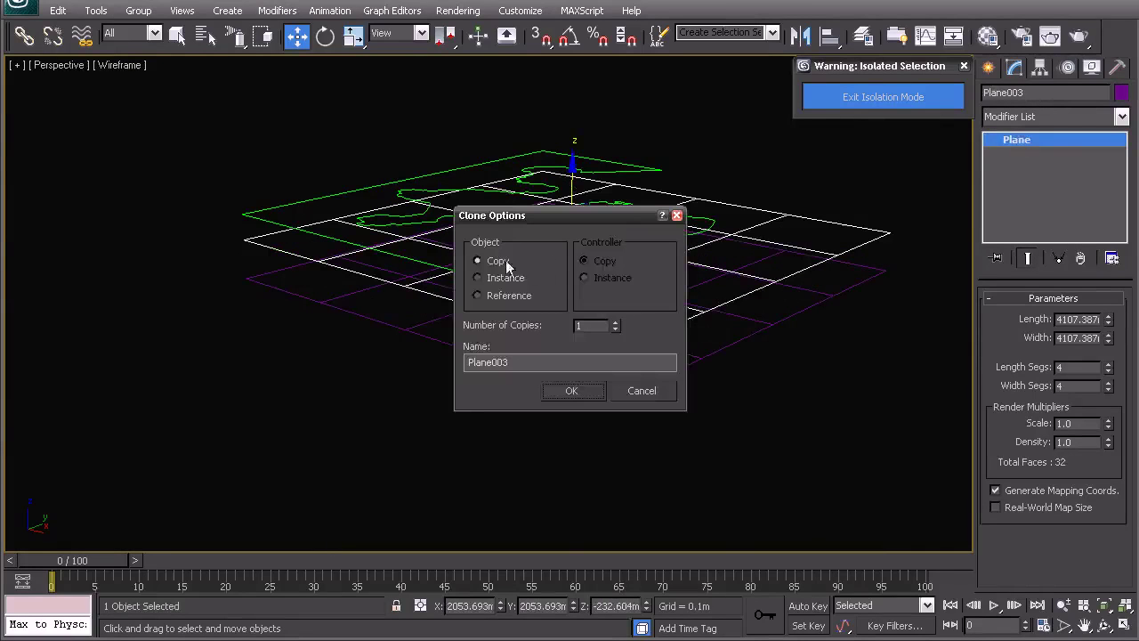
left_click(569, 390)
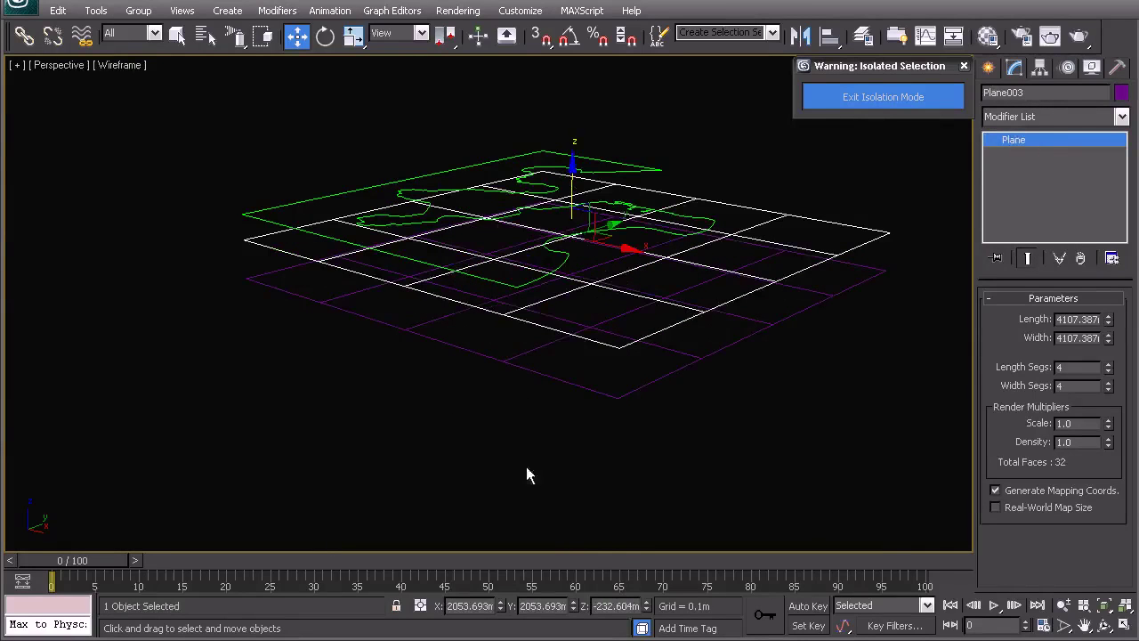
right_click(647, 611)
mouse_move(427, 308)
middle_mouse_down("alt")
mouse_move(398, 283)
mouse_move(468, 268)
mouse_move(400, 298)
mouse_move(450, 310)
middle_mouse_up("alt")
middle_click_drag(489, 273, 450, 317)
scroll(468, 319, "up", 2)
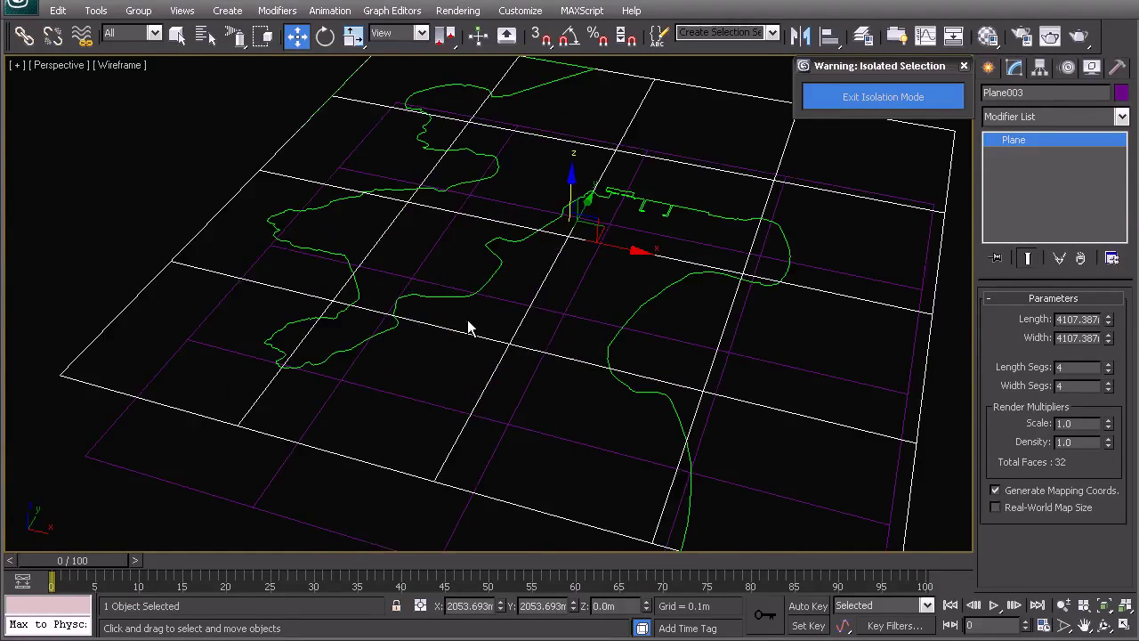
Move the coastline spline's two outer left corner vertices together outward beyond the plane, to about X -588 m.
left_click(115, 196)
left_click(496, 272)
scroll(491, 293, "down", 2)
middle_click_drag(485, 333, 508, 317)
key("t")
key("z")
key("1")
left_click(319, 116)
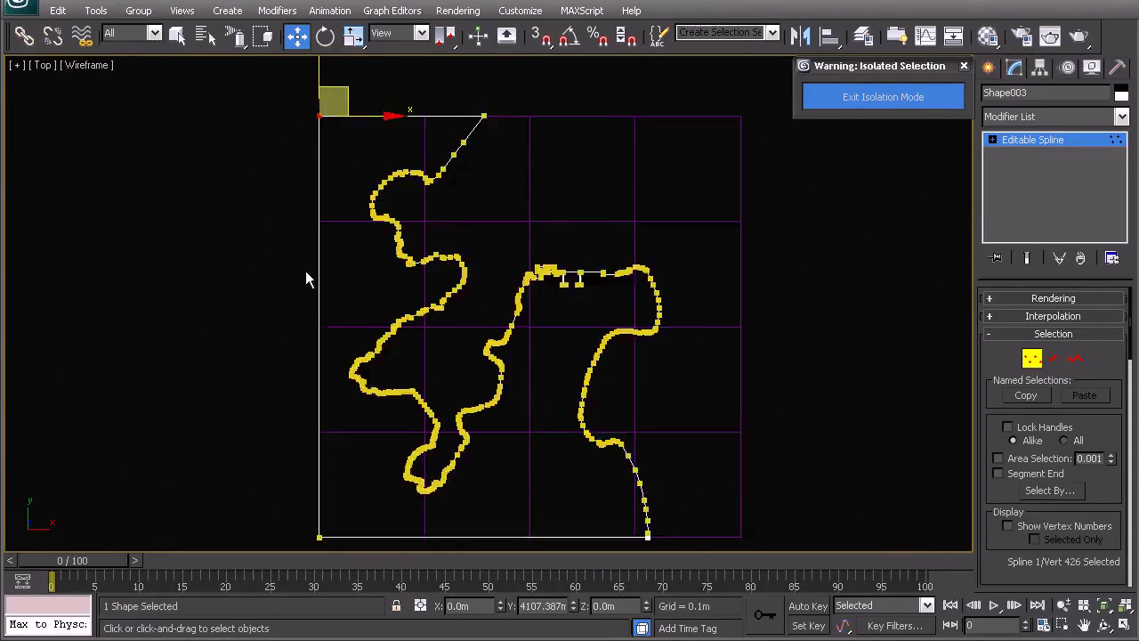
middle_click_drag(305, 270, 316, 186)
left_click(329, 452, "ctrl")
scroll(381, 227, "down", 3)
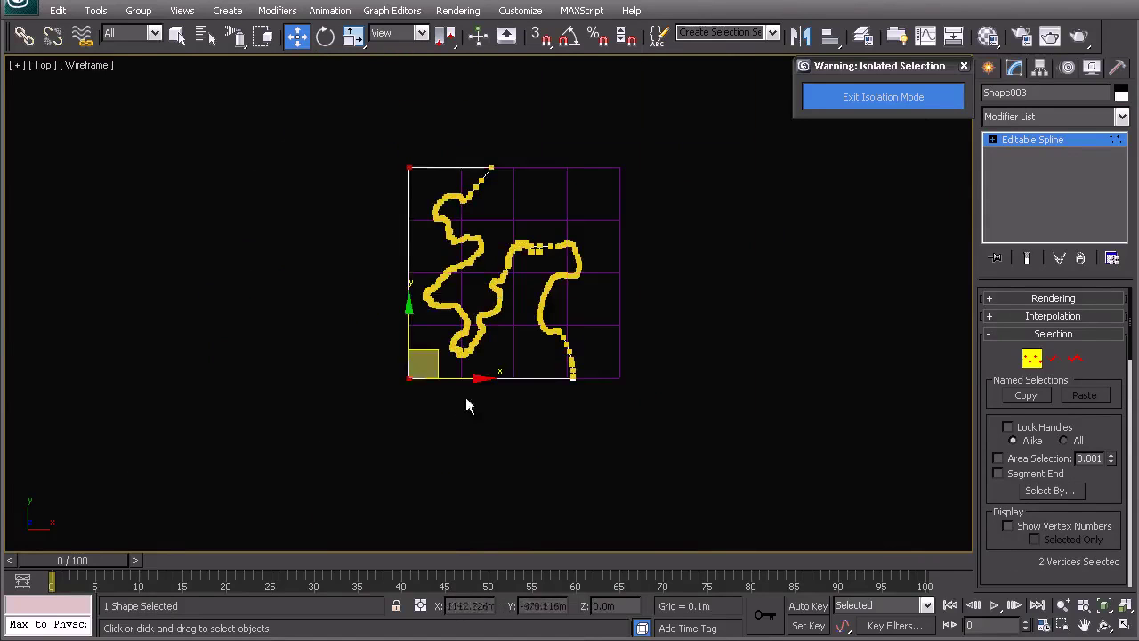
left_click_drag(458, 378, 428, 378)
Move the spline's upper-left corner vertex above the plane and the lower-left one below it, to about Y -778 m.
left_click(380, 168)
left_click_drag(373, 114, 374, 95)
left_click(379, 378)
left_click_drag(379, 311, 379, 352)
scroll(473, 278, "up", 3)
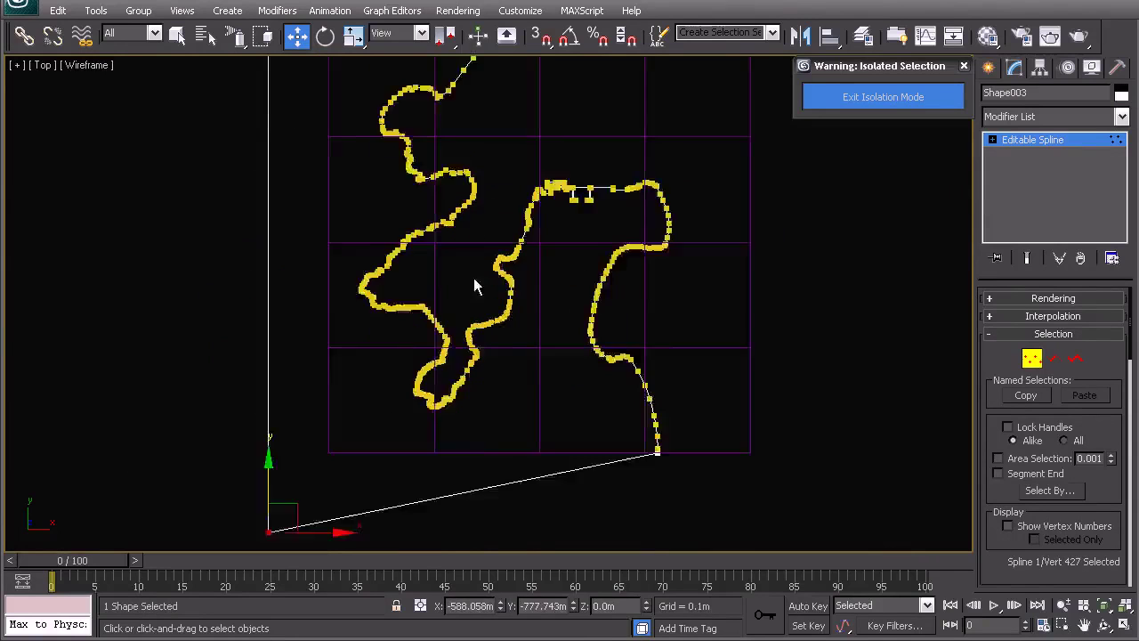
Convert the vertex where the coastline meets the plane's upper border to Corner and return to the spline's top level.
middle_click_drag(474, 285, 475, 418)
left_click(489, 161)
right_click(513, 230)
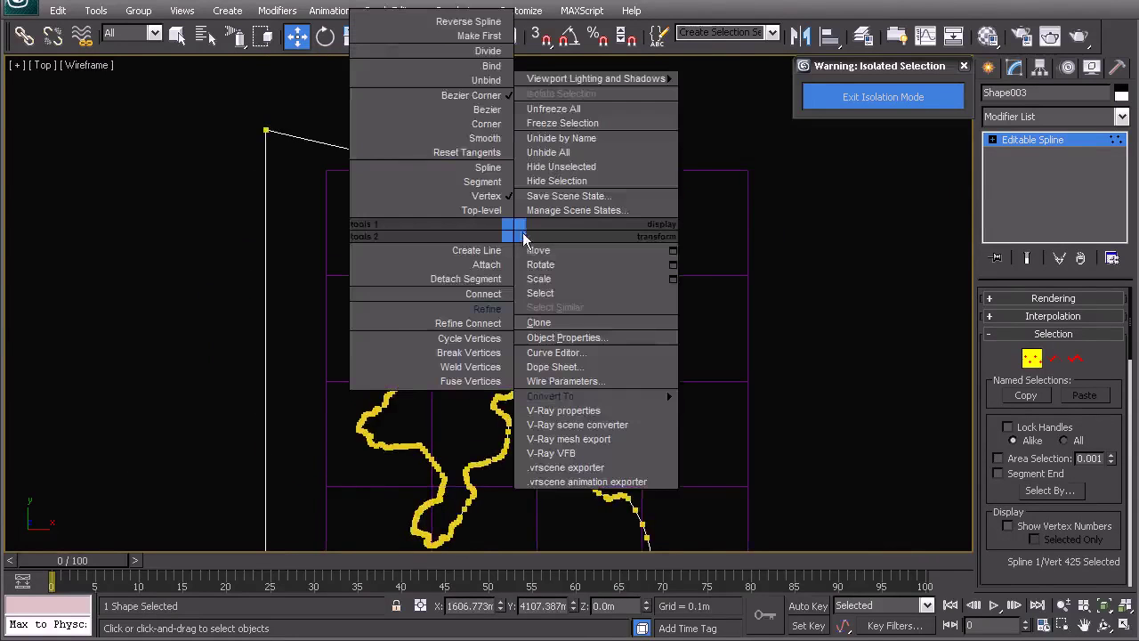
left_click(481, 126)
scroll(545, 292, "down", 3)
middle_click_drag(507, 316, 521, 283)
right_click(509, 261)
left_click(480, 249)
Lower the coastline spline below the plane copy, to about Z -270 m.
key("p")
left_click_drag(553, 222, 553, 243)
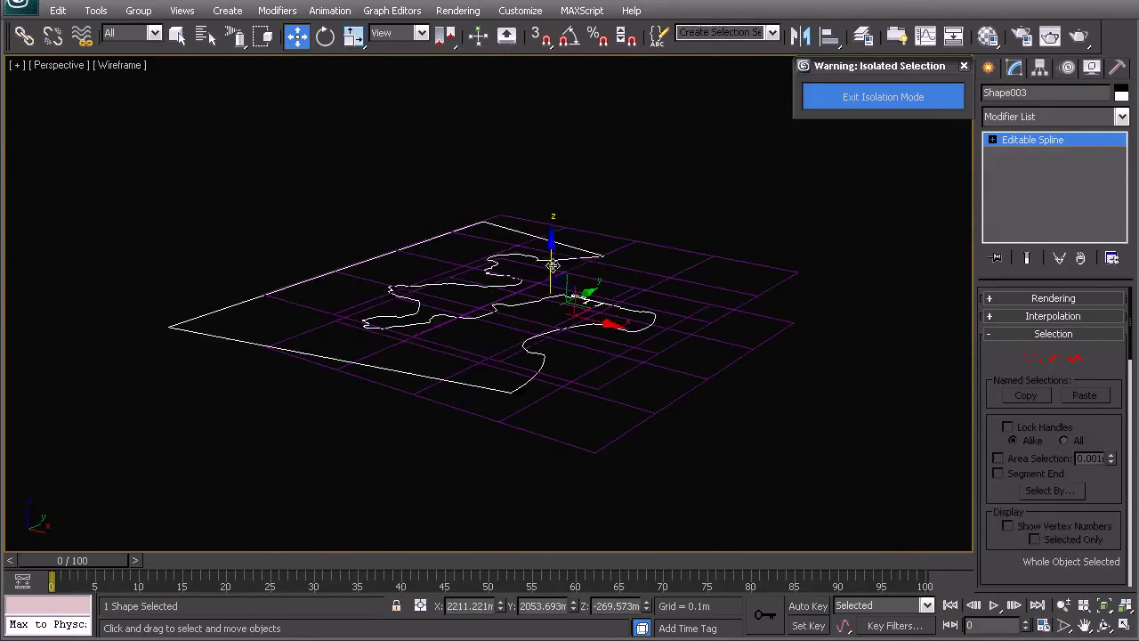
key("f")
key("z")
middle_click_drag(631, 350, 560, 357)
scroll(622, 308, "down", 3)
key("p")
Apply an Extrude modifier to the lowered coastline spline with amount 463.4 m, 10 segments and no caps.
left_click(1050, 116)
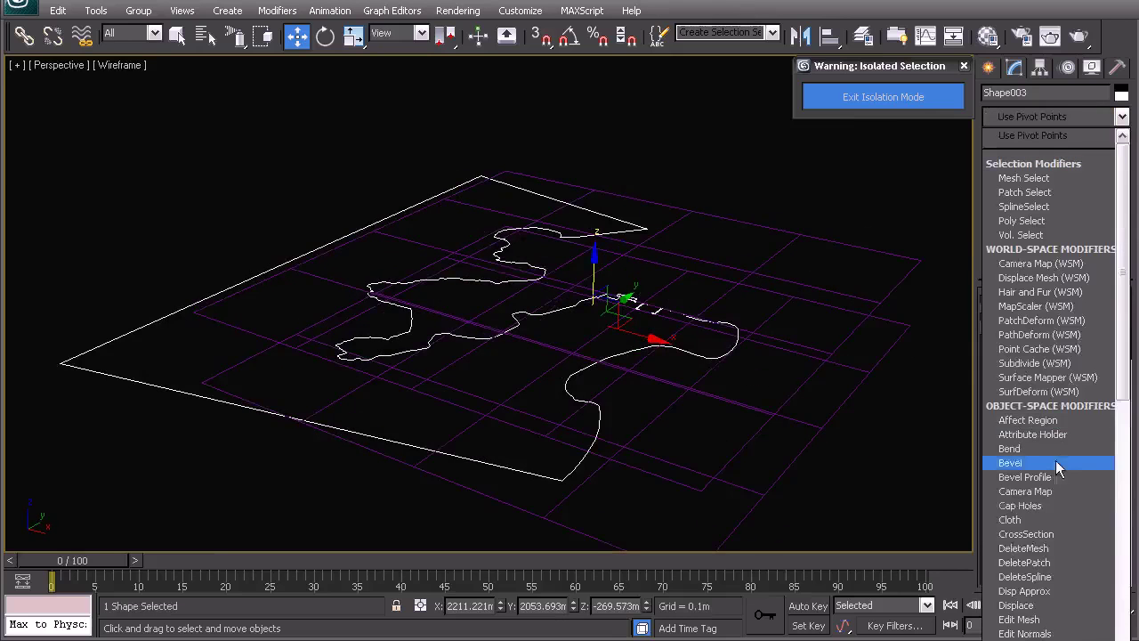
key("e")
key("Return")
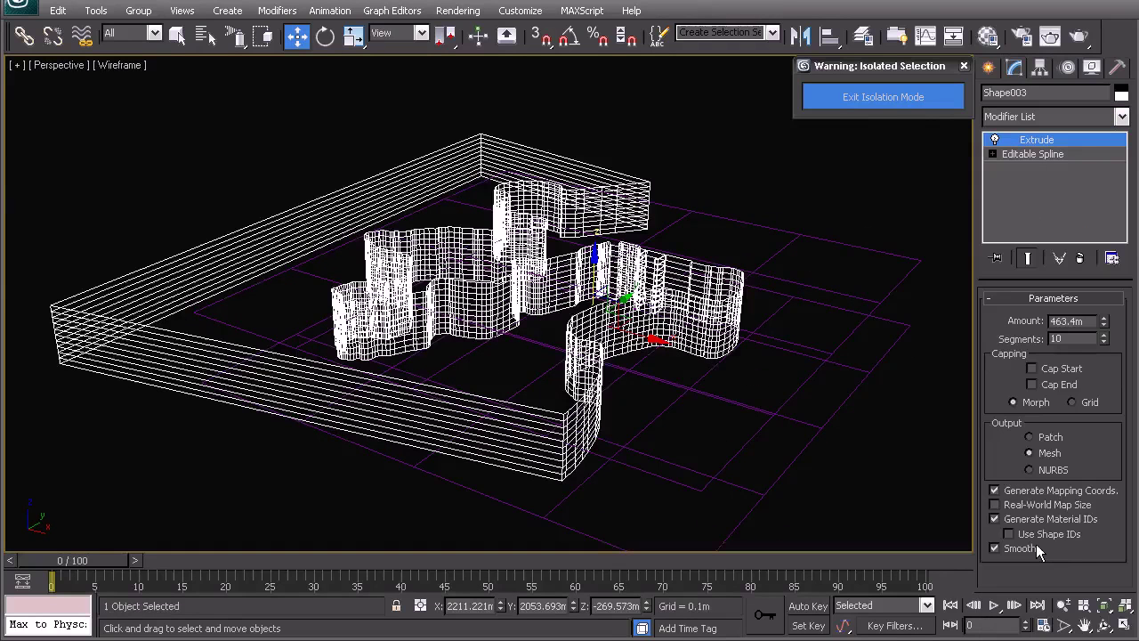
middle_click_drag(641, 428, 596, 376)
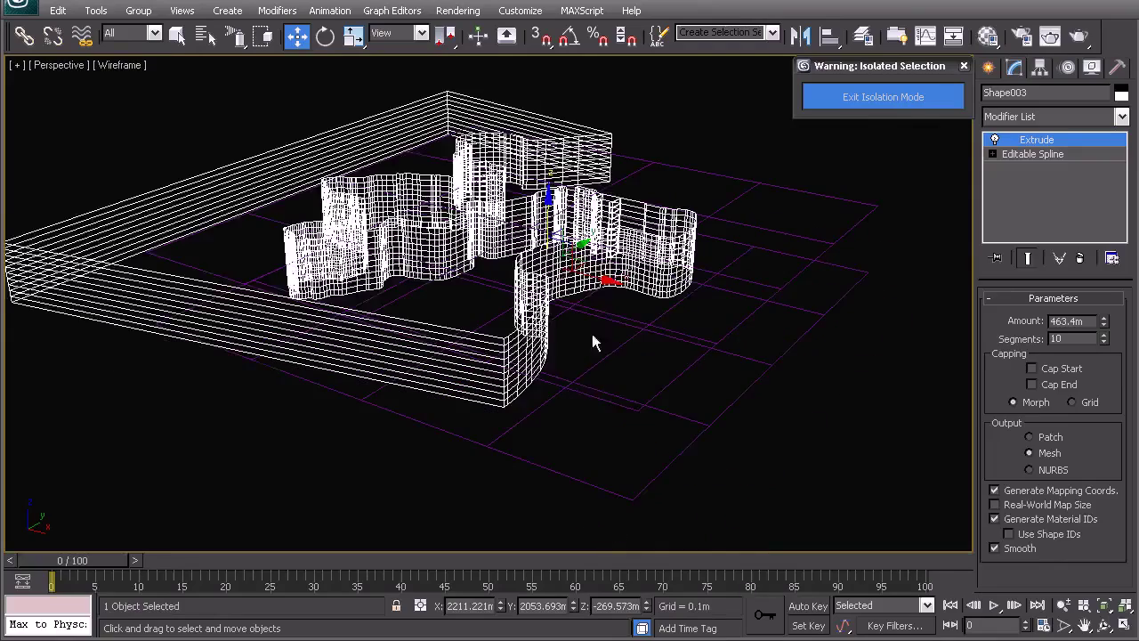
Start a ProBoolean on the upper plane copy, Plane003, and set its operation to Intersection.
left_click(764, 227)
middle_click_drag(602, 223, 559, 283, "alt")
left_click(998, 68)
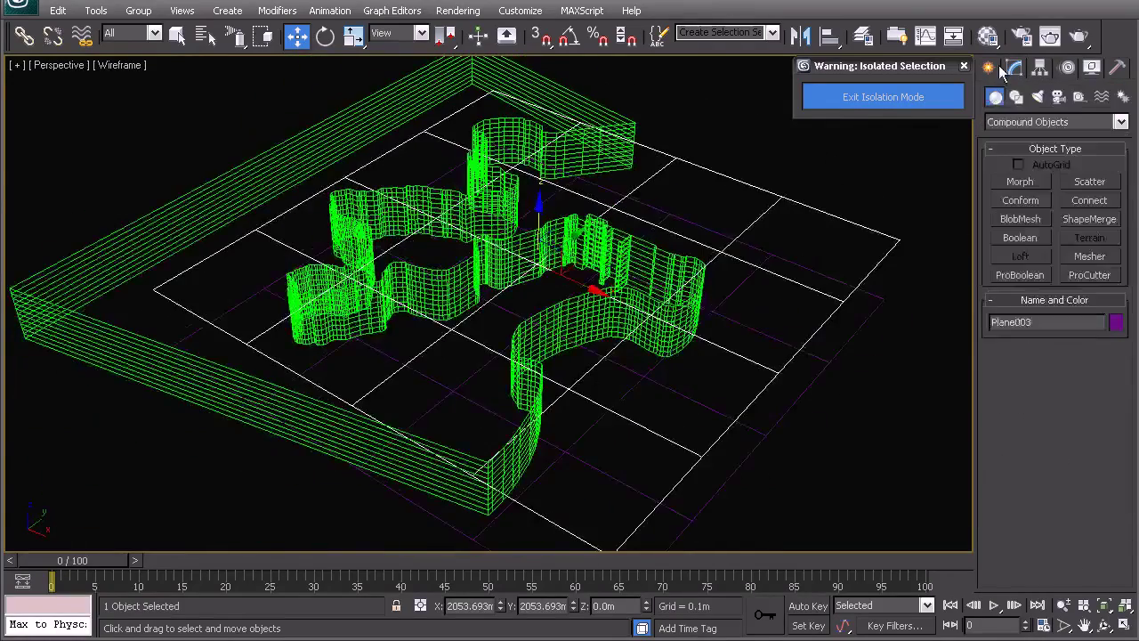
left_click(1022, 275)
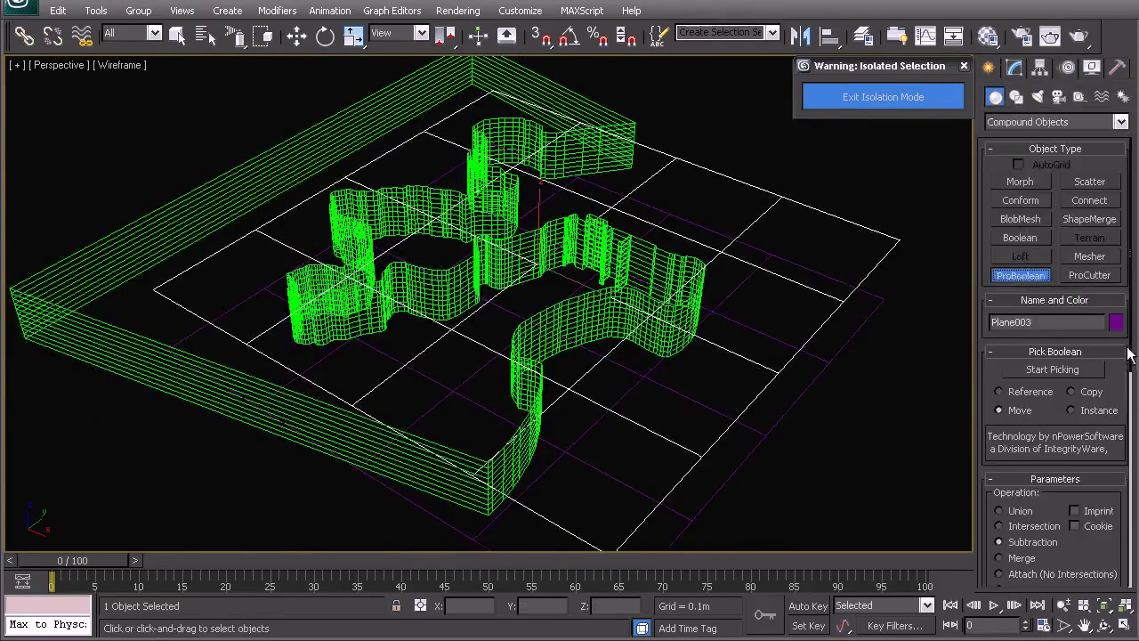
scroll(1128, 436, "down", 3)
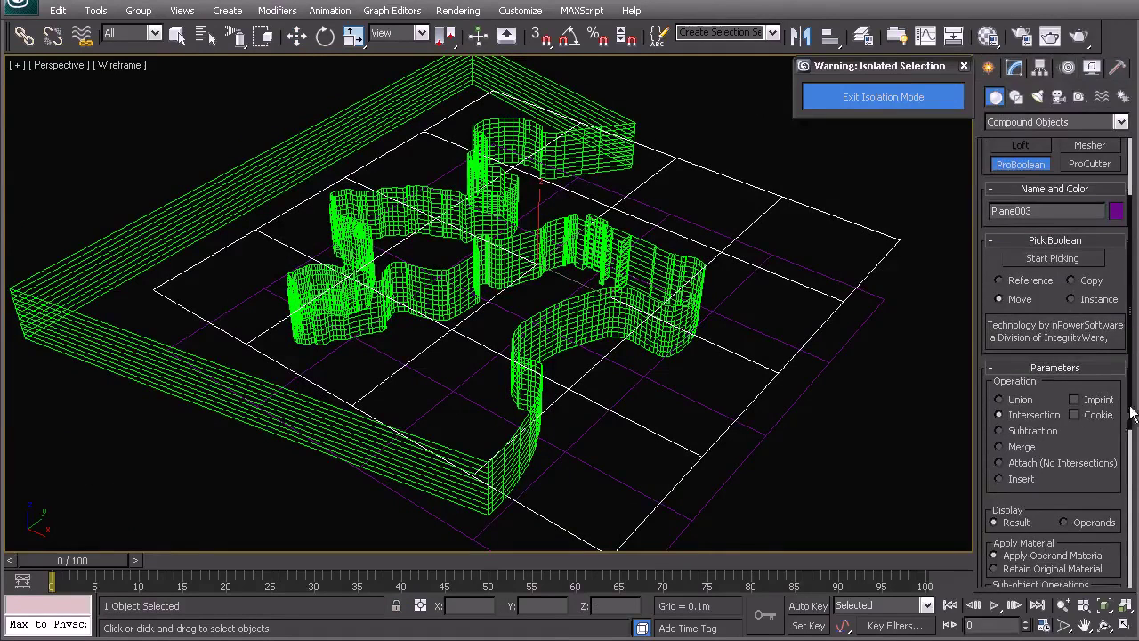
scroll(1130, 415, "up", 3)
Try to intersect the plane copy with the extruded coastline shape using the default Remove All edge setting.
left_click(1052, 369)
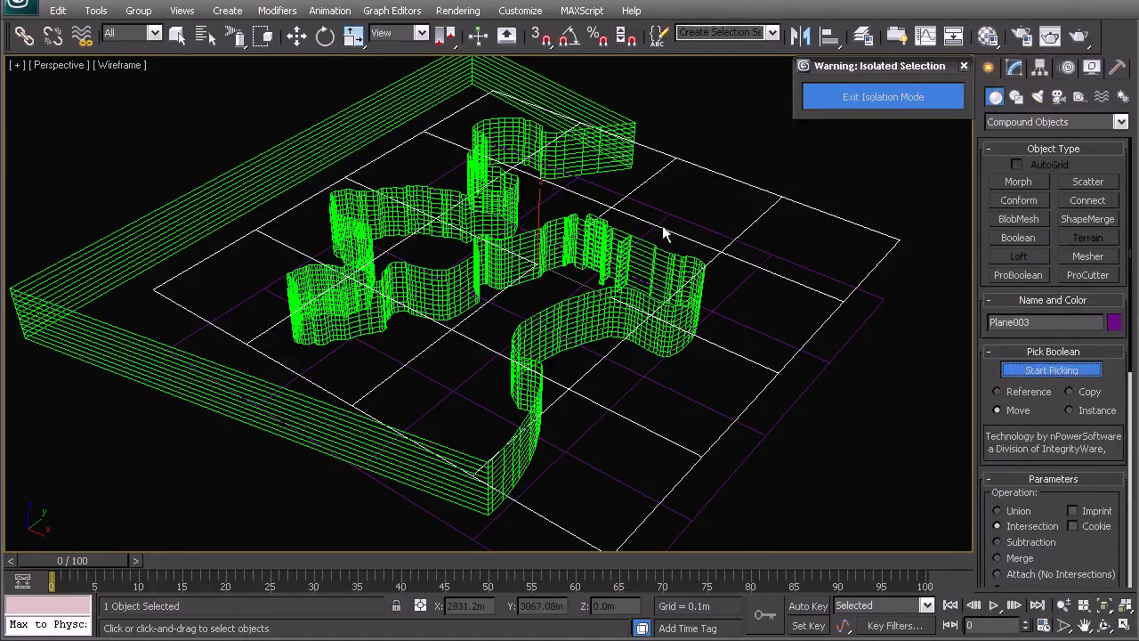
left_click(602, 163)
middle_click_drag(603, 163, 544, 254, "alt")
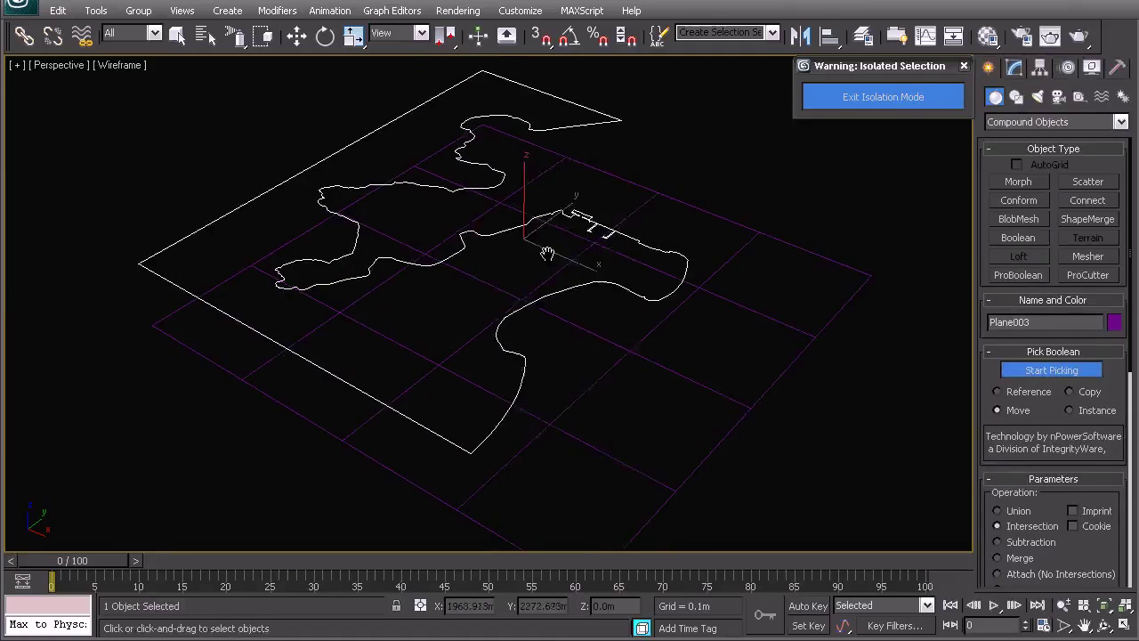
right_click(489, 231)
left_click(423, 250)
mouse_move(440, 313)
middle_mouse_down("alt")
mouse_move(558, 273)
mouse_move(467, 286)
mouse_move(435, 306)
mouse_move(444, 323)
middle_mouse_up("alt")
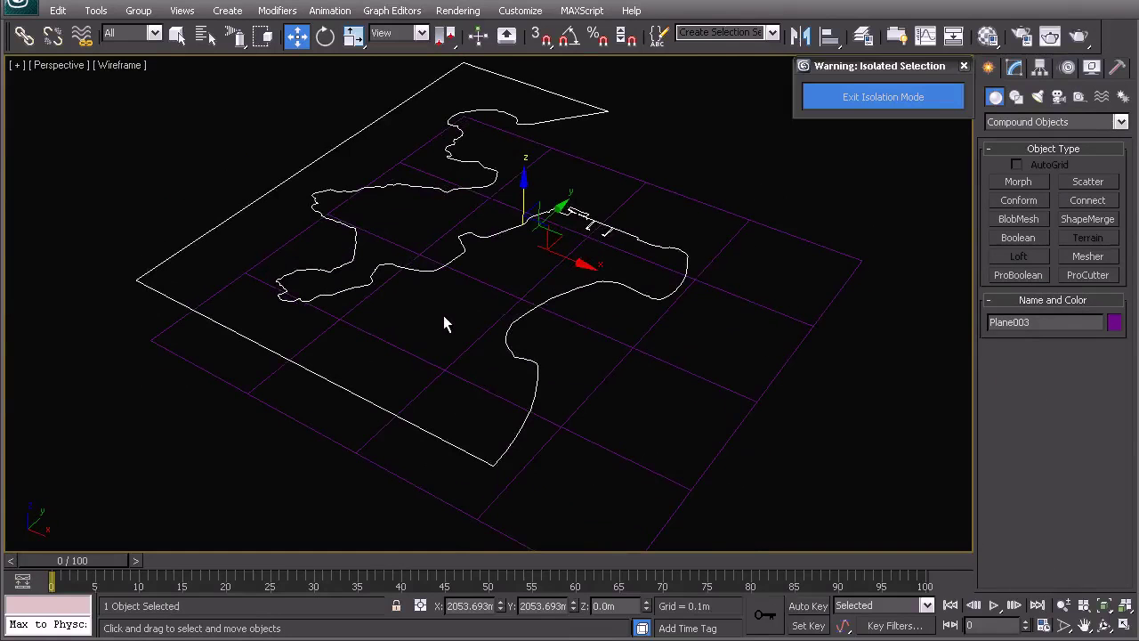
Undo the intersection of the plane copy with the extruded coastline shape.
right_click(444, 317)
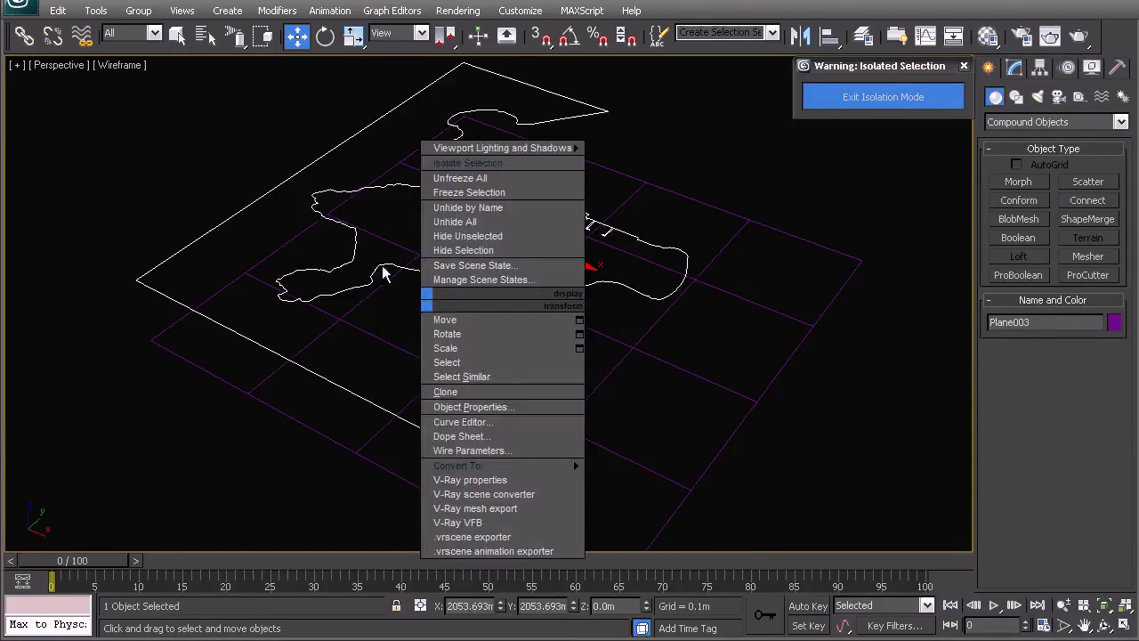
key("Escape")
left_click(188, 196)
middle_click_drag(189, 196, 443, 309, "alt")
left_click(413, 315)
key("ctrl+z")
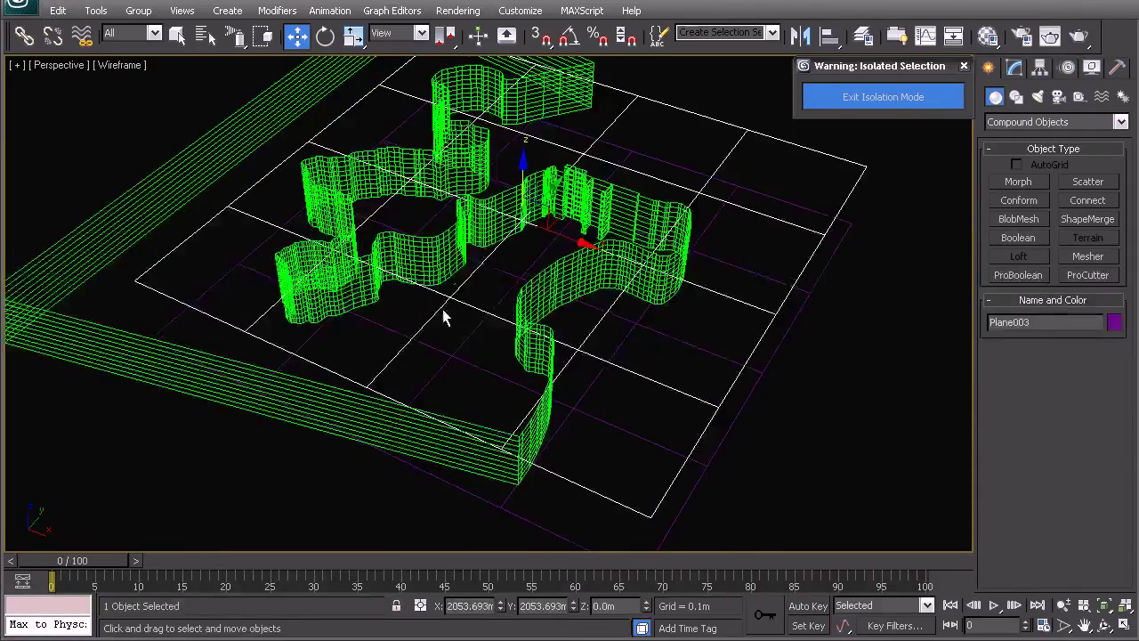
Start ProBoolean again on the plane copy and set planar edge removal to No Edge Removal.
middle_click_drag(656, 301, 578, 301)
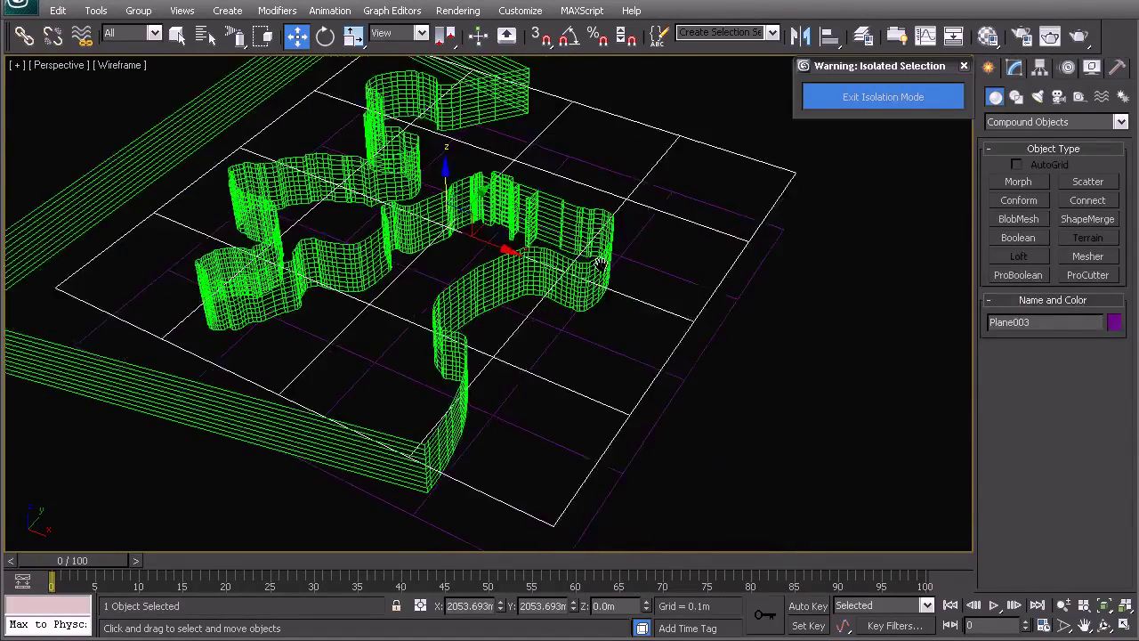
left_click(661, 180)
middle_click_drag(661, 180, 668, 172, "alt")
left_click(674, 176)
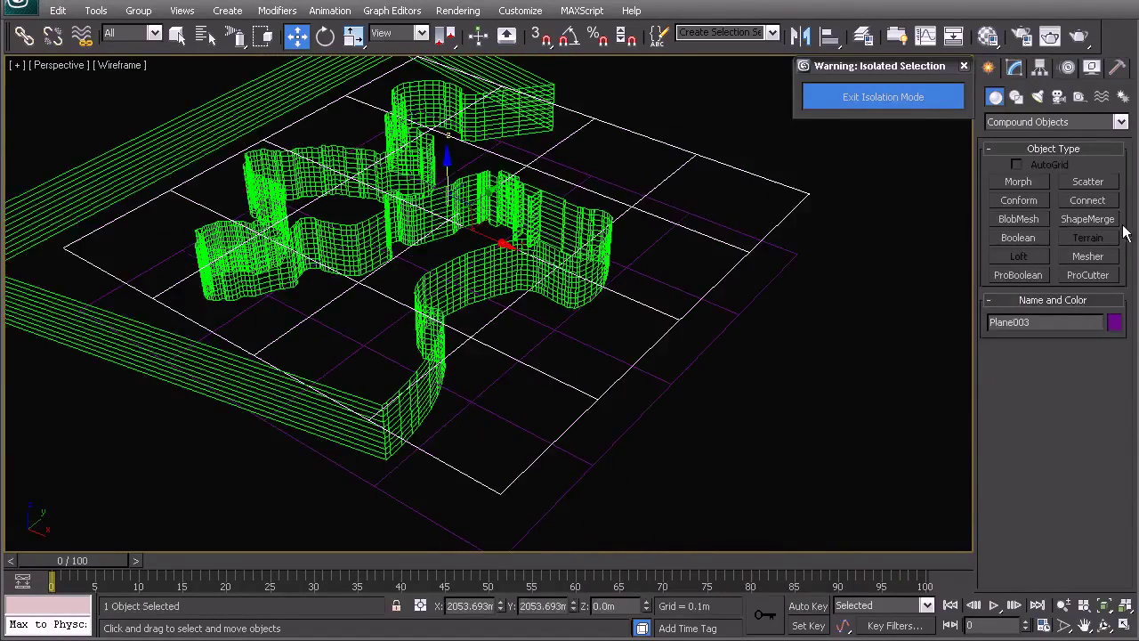
left_click(1033, 275)
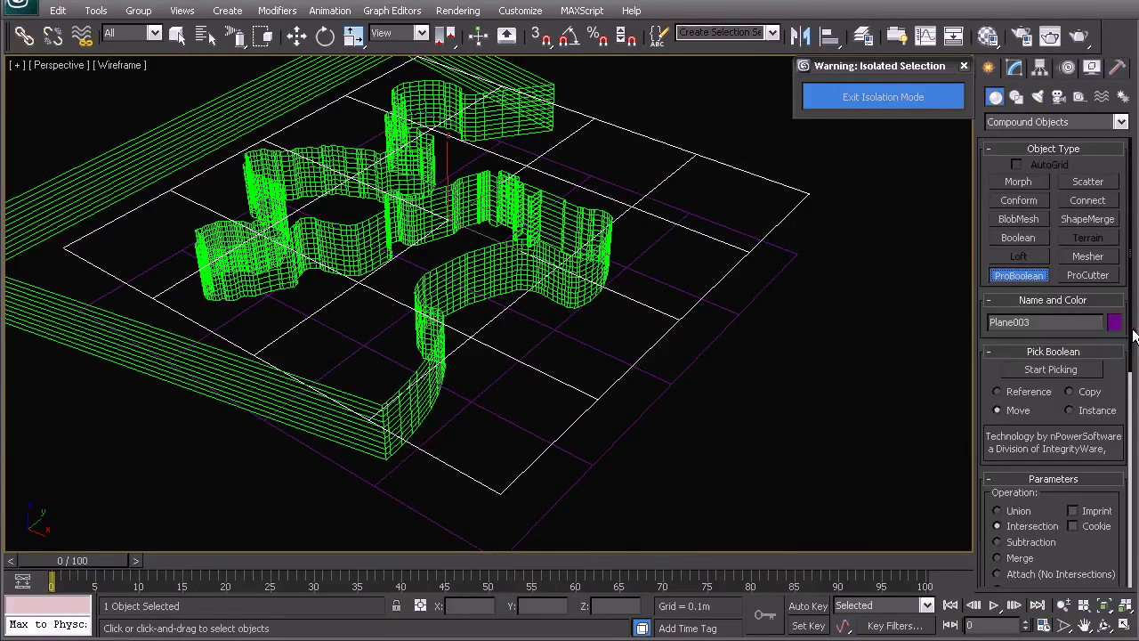
scroll(1126, 557, "down", 5)
scroll(1126, 557, "down", 5)
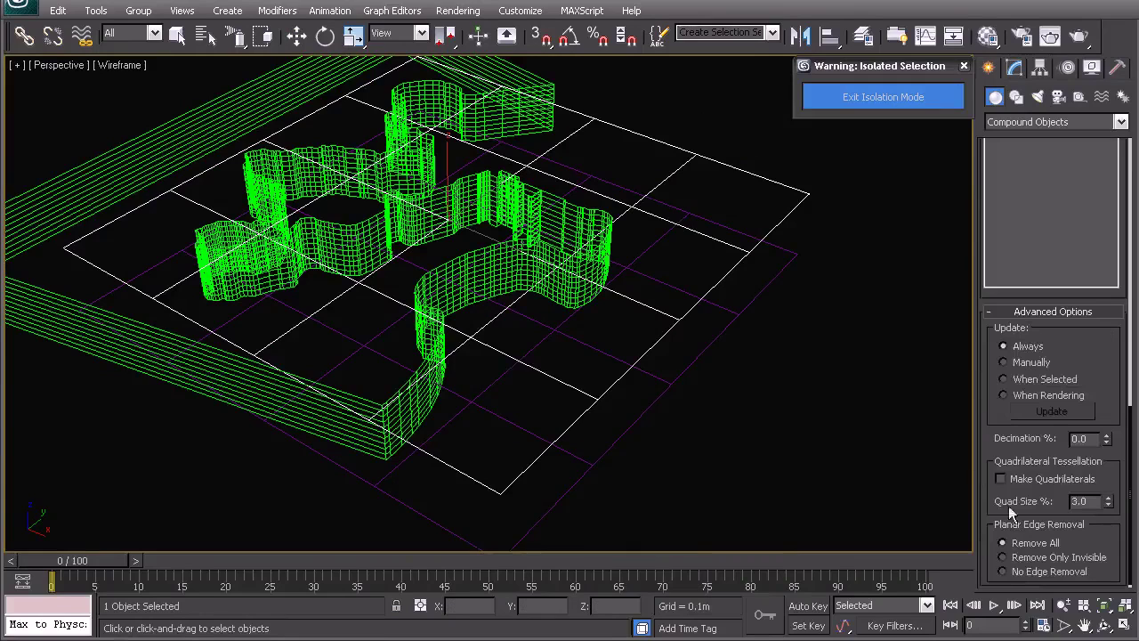
left_click(1003, 571)
middle_click_drag(365, 338, 550, 383)
middle_click_drag(413, 221, 453, 256)
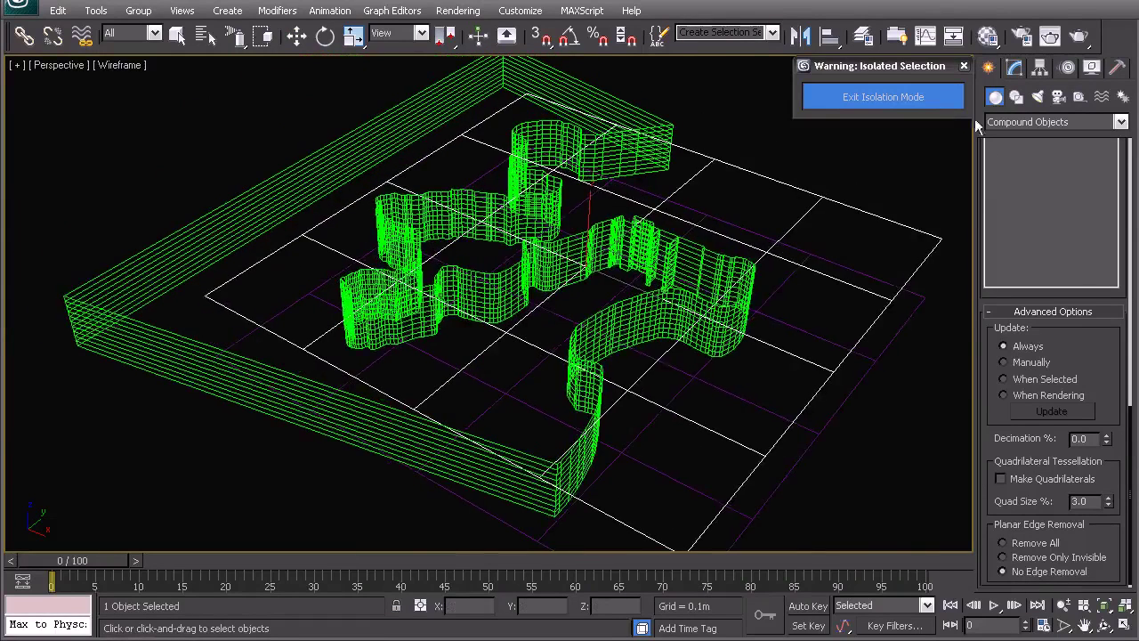
Pick the extruded coastline shape as the ProBoolean operand to intersect it with the plane copy, then end picking.
left_click_drag(1131, 430, 1128, 198)
left_click(1043, 268)
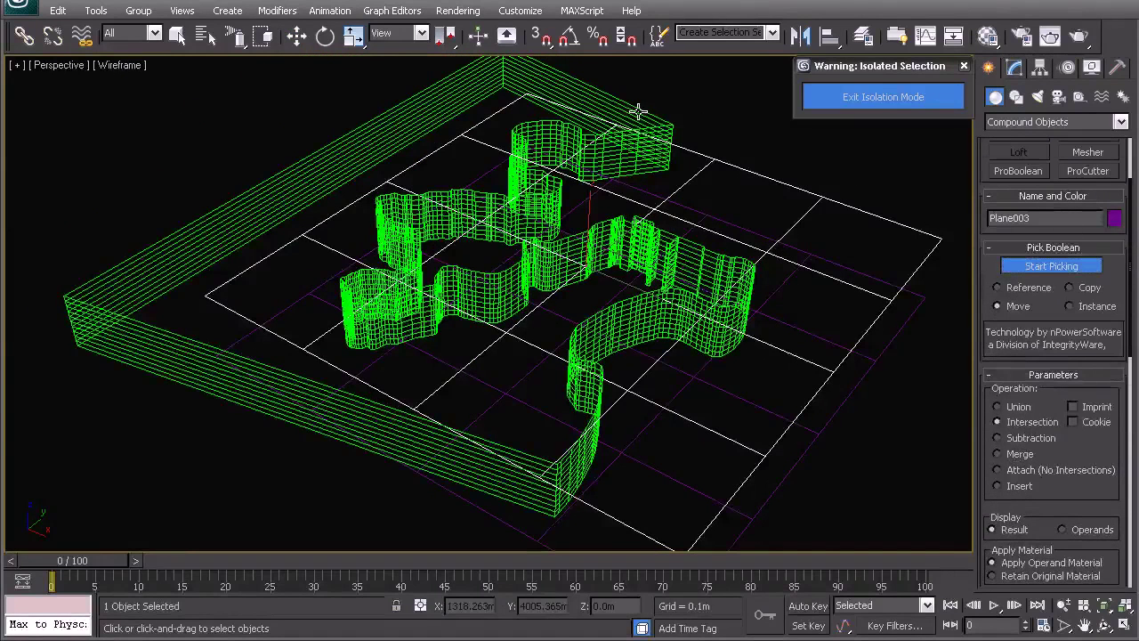
left_click(635, 167)
key("w")
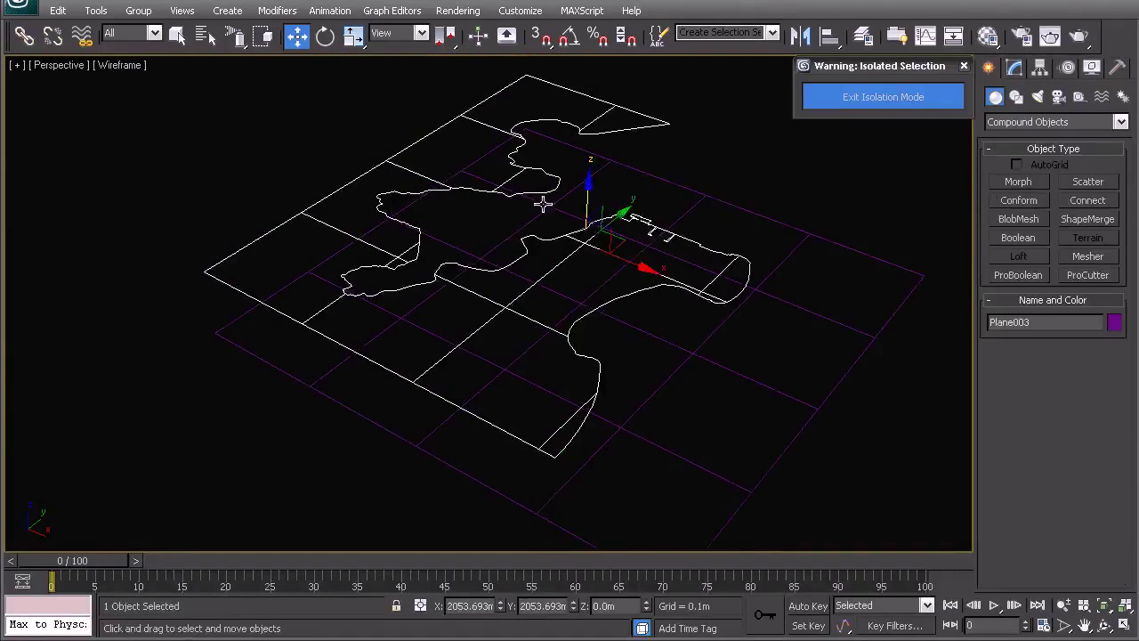
Select the original uncut plane below the sea surface and change its object color to pale yellow.
middle_click_drag(565, 216, 634, 230)
left_click(716, 218)
left_click(707, 214)
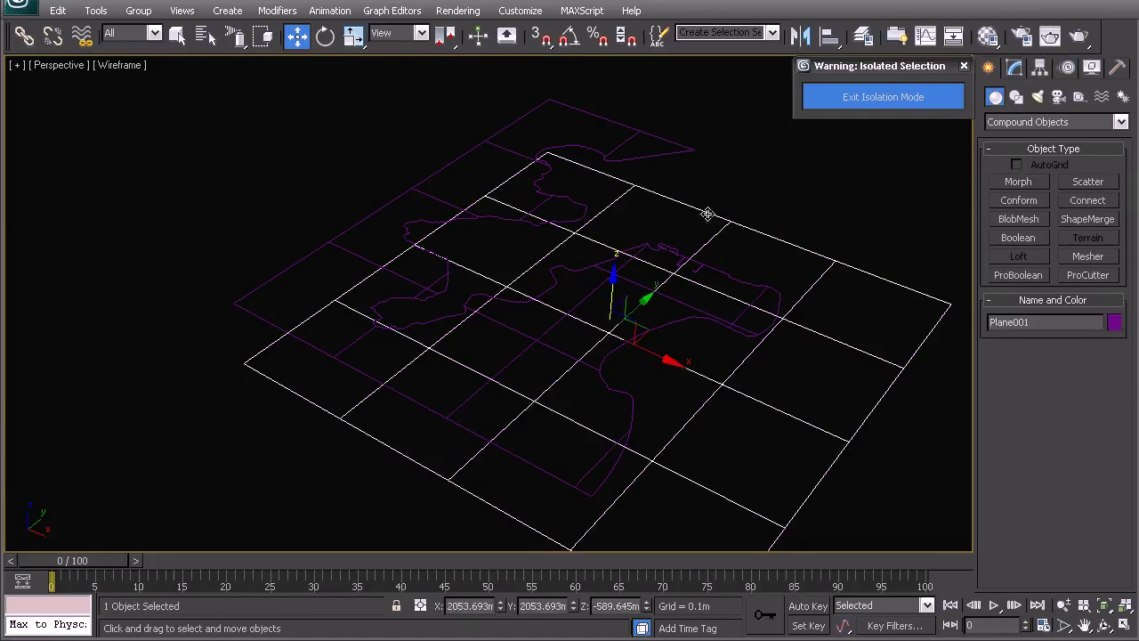
left_click(1115, 322)
left_click(495, 265)
left_click(660, 412)
left_click(658, 213)
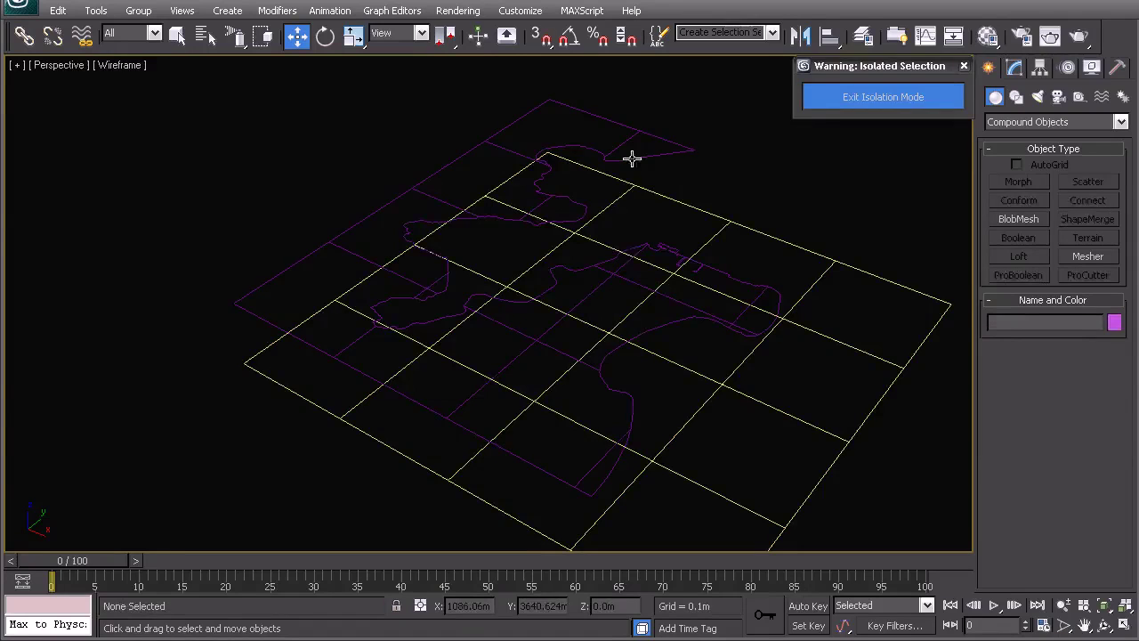
Select the intersected sea surface, exit isolation mode, and show the whole scene in the Top view.
left_click(631, 169)
left_click(831, 103)
key("t")
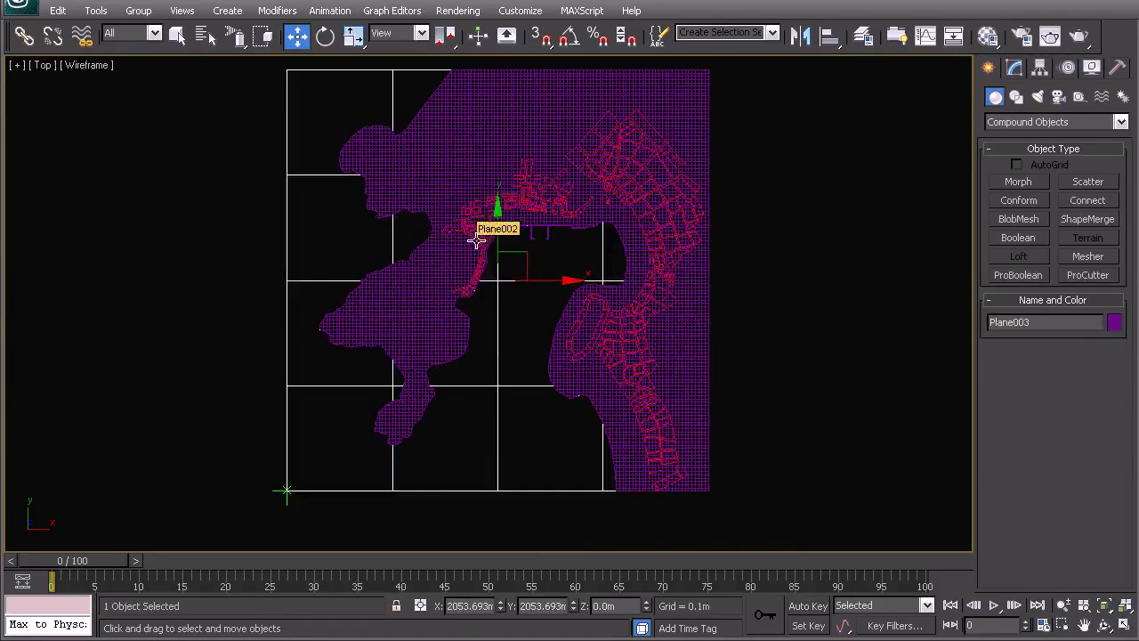
Examine how the cut terrain and the flat sea surface meet along the coastline, in Perspective and from the top.
left_click(485, 166)
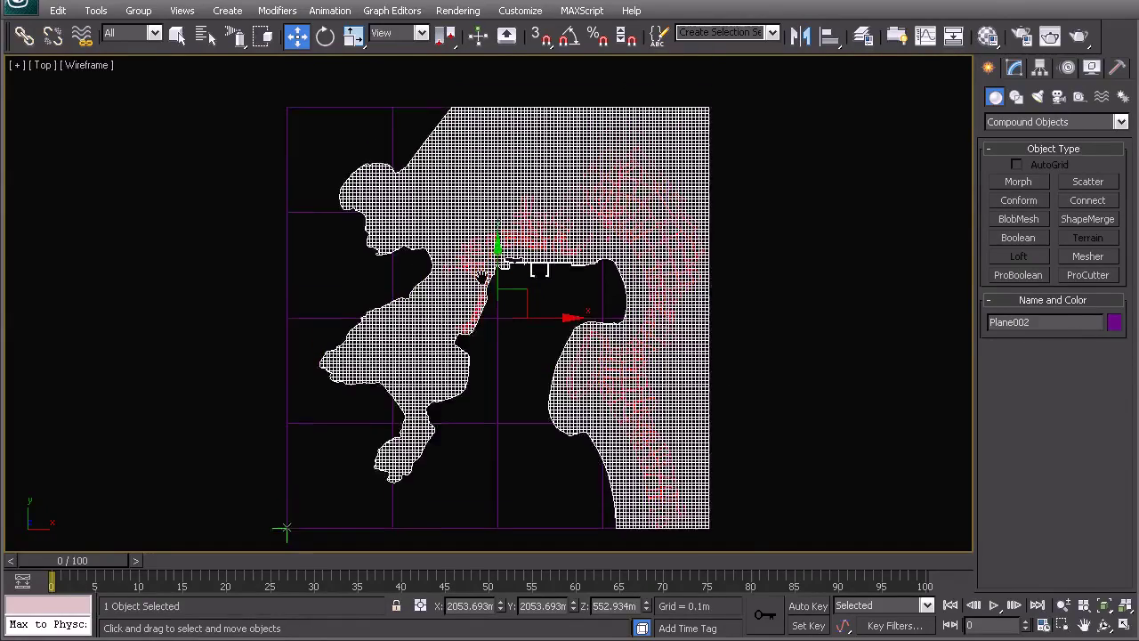
key("p")
middle_click_drag(482, 276, 507, 292, "alt")
scroll(498, 311, "up", 2)
mouse_move(458, 331)
middle_mouse_down("alt")
mouse_move(552, 316)
mouse_move(465, 323)
mouse_move(475, 339)
middle_mouse_up("alt")
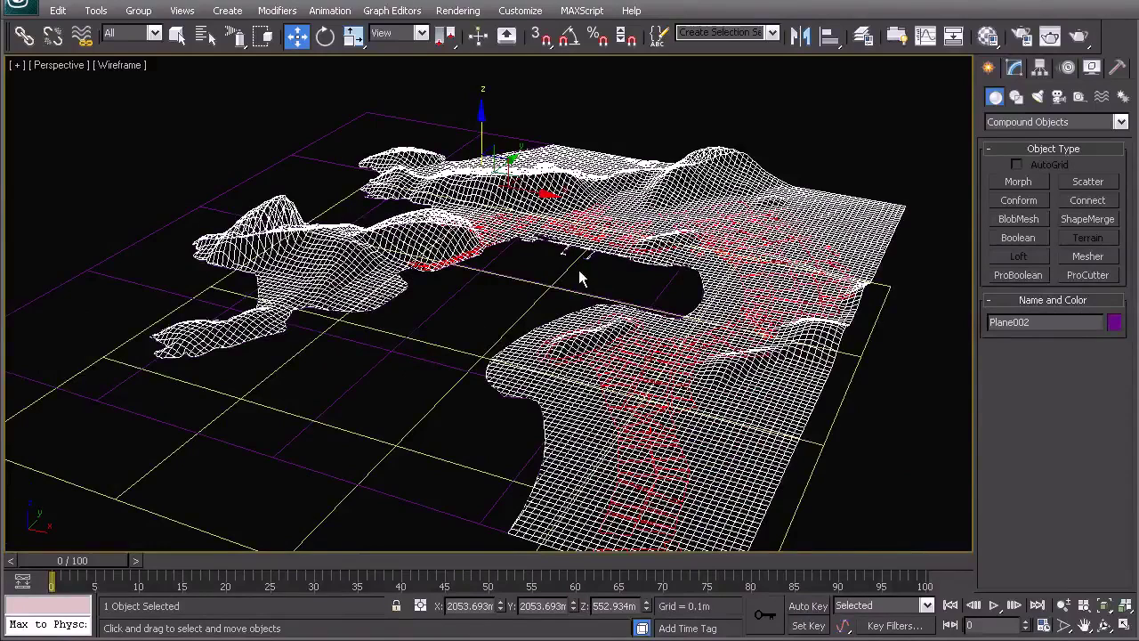
middle_click_drag(579, 278, 641, 249, "alt")
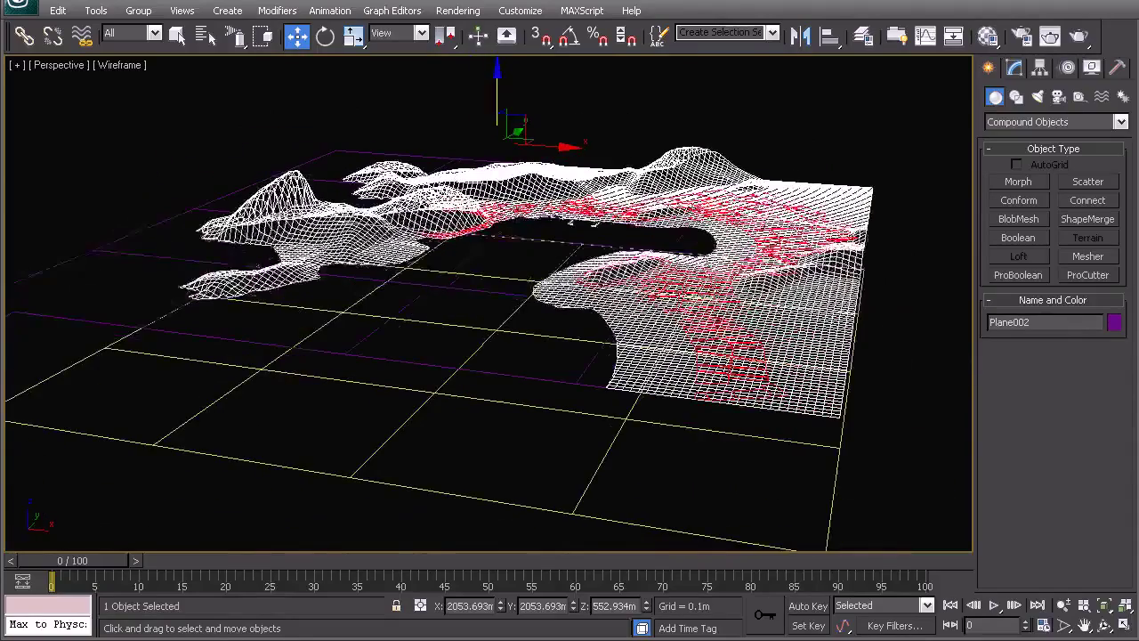
left_click(897, 254)
middle_click_drag(898, 254, 640, 325, "alt")
key("t")
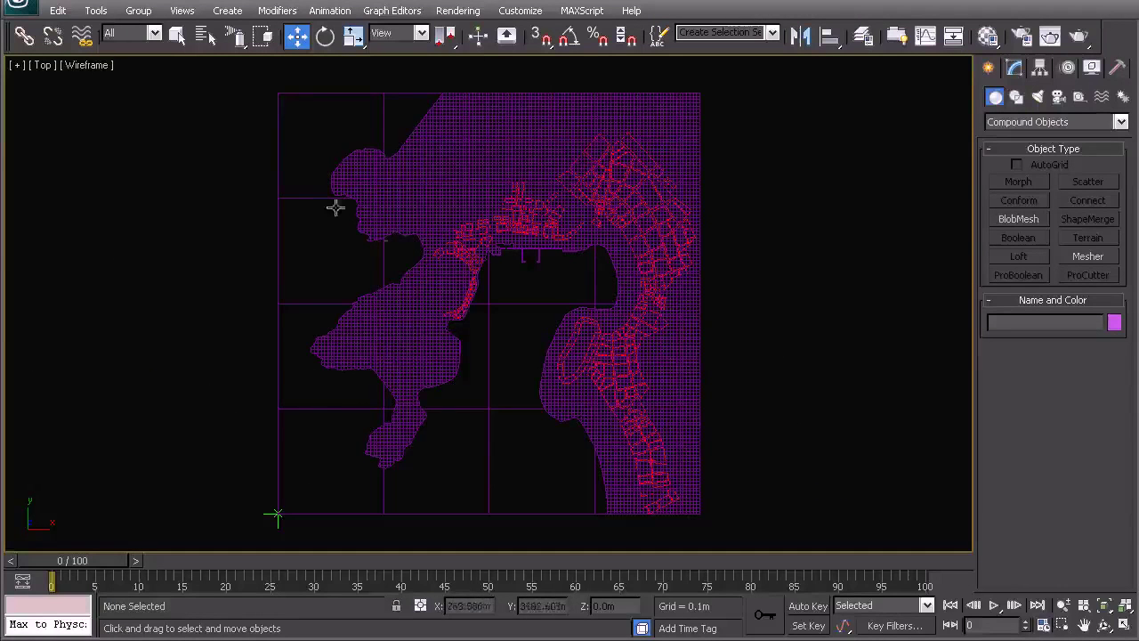
middle_click_drag(440, 287, 462, 288)
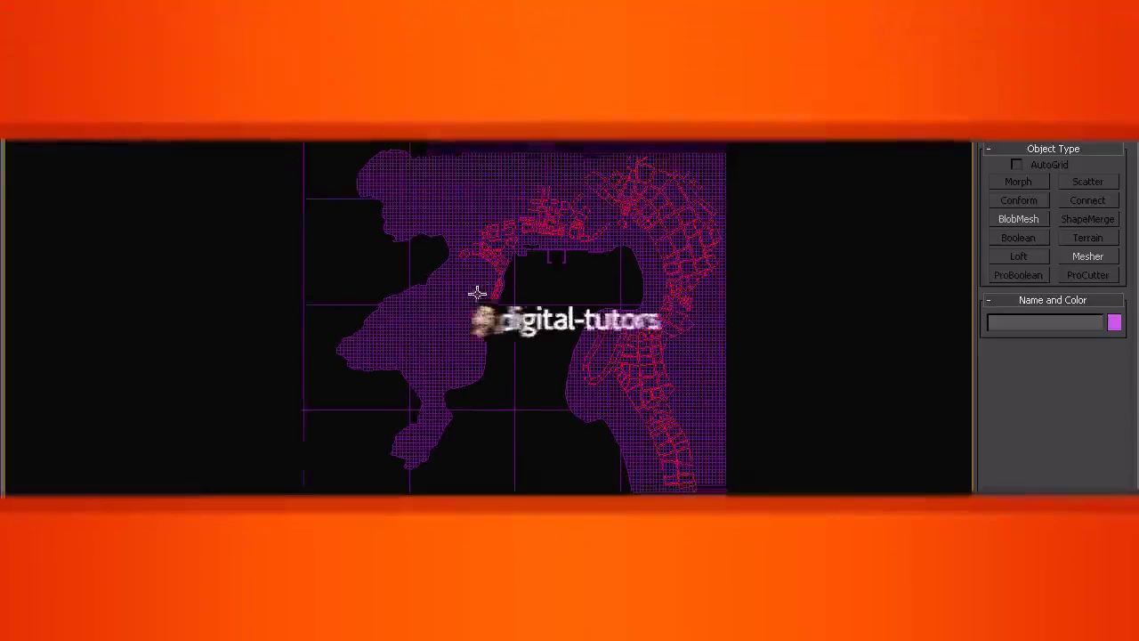